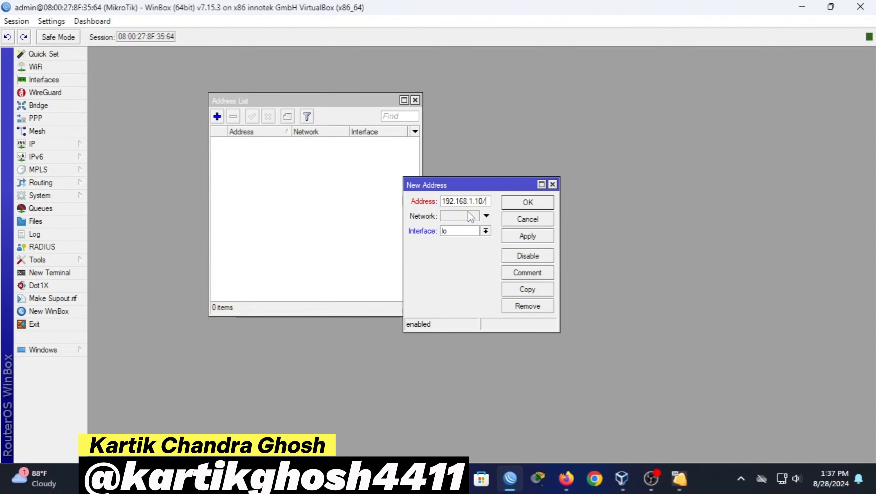
# Complete the address 192.168.1.10/24, assign it to ether1 and apply it
pyautogui.write('/24')
pyautogui.click(461, 231)
pyautogui.click(453, 240)
pyautogui.click(537, 237)
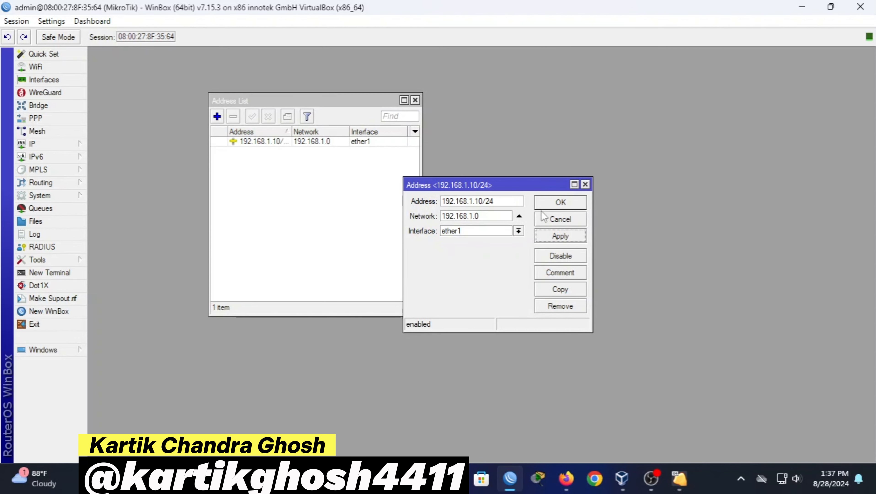
pyautogui.click(560, 203)
pyautogui.moveTo(262, 100); pyautogui.dragTo(198, 82)
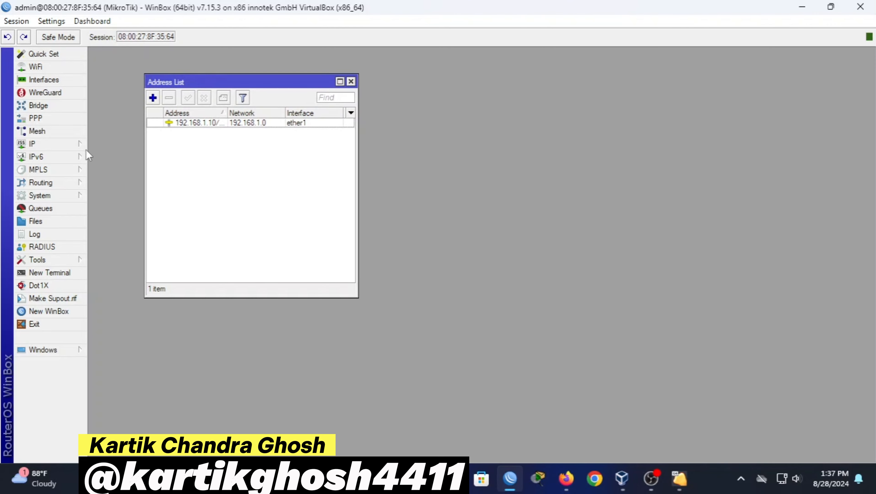
# Add a default route 0.0.0.0/0 with gateway 192.168.1.1
pyautogui.click(83, 146)
pyautogui.click(115, 313)
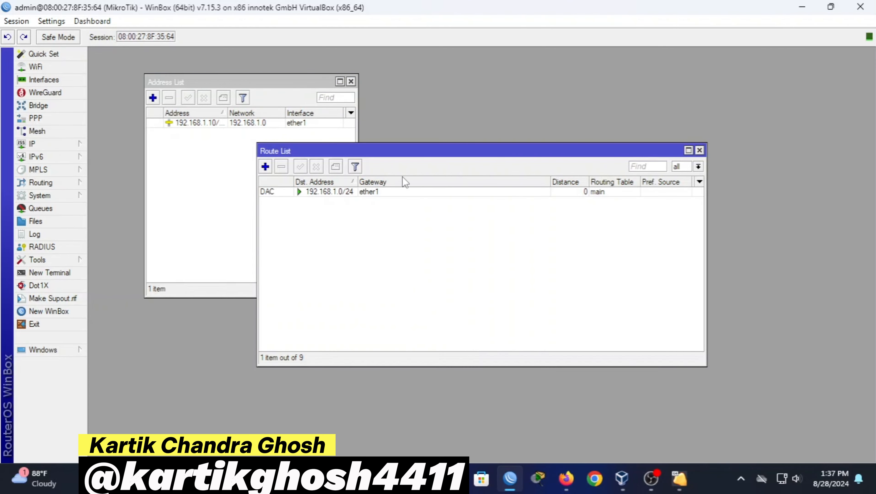
pyautogui.moveTo(405, 152); pyautogui.dragTo(443, 170)
pyautogui.click(303, 182)
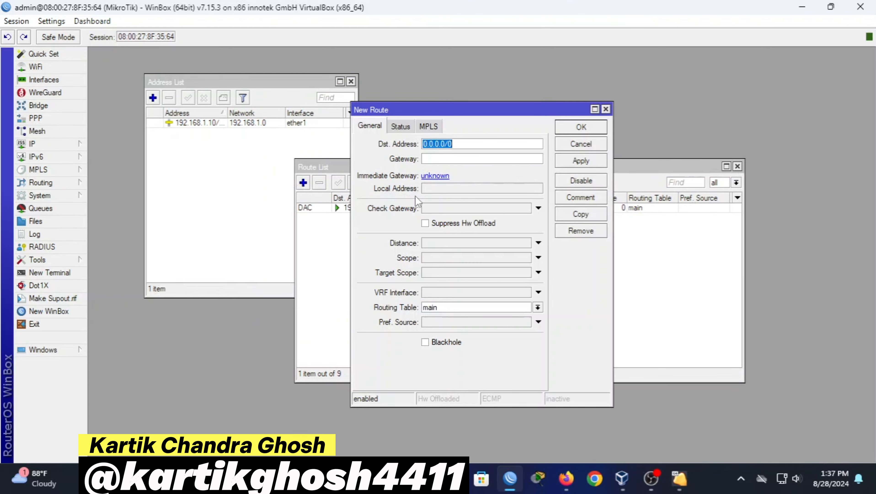
pyautogui.press('Tab')
pyautogui.write('192.63')
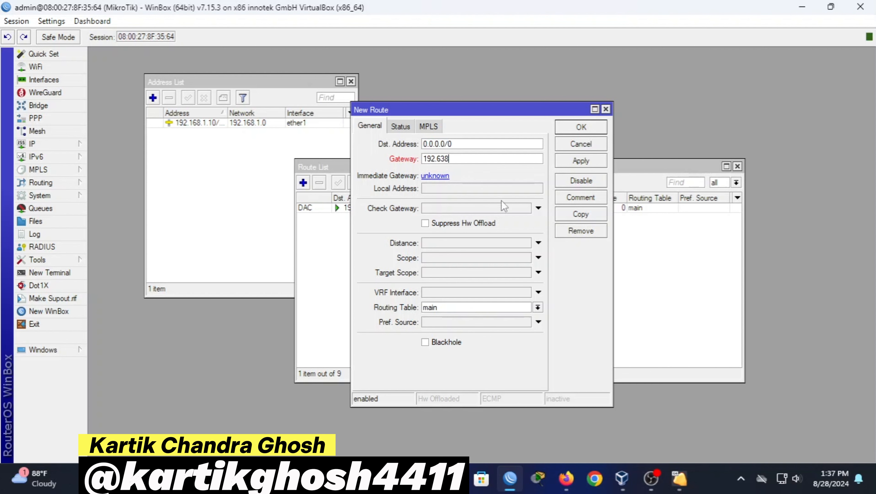
pyautogui.press('BackSpace')
pyautogui.press('BackSpace')
pyautogui.press('BackSpace')
pyautogui.write('168.1.1')
pyautogui.click(581, 161)
pyautogui.click(584, 130)
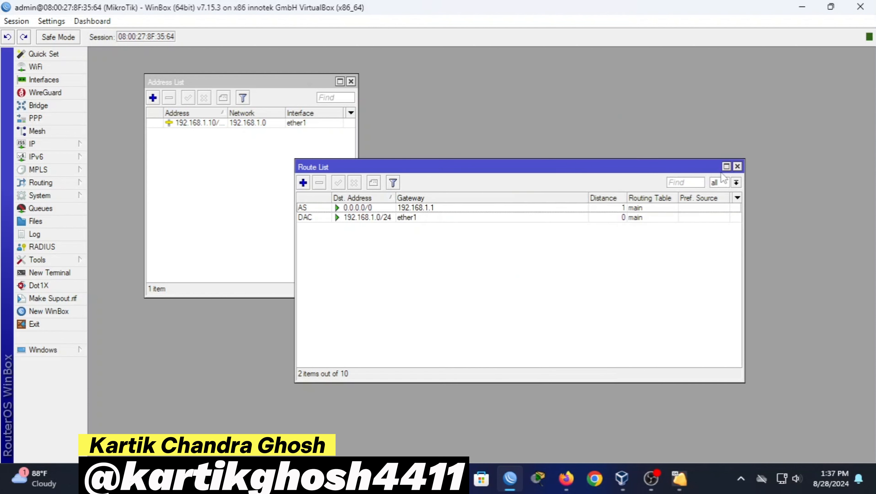
pyautogui.click(737, 166)
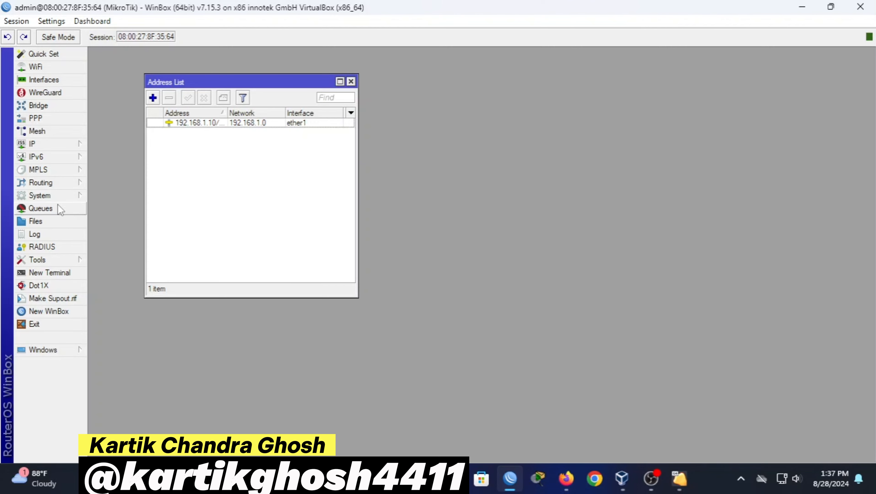
# Enter 8.8.8.8 as the router's DNS server
pyautogui.click(49, 143)
pyautogui.click(122, 185)
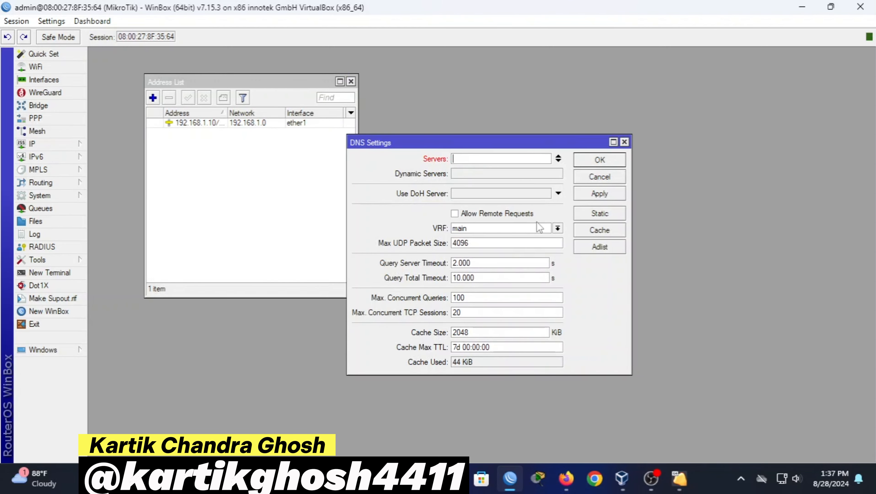
pyautogui.write('8.8.8.8')
# Save the 8.8.8.8 DNS setting and add a firewall NAT rule with action masquerade
pyautogui.click(610, 163)
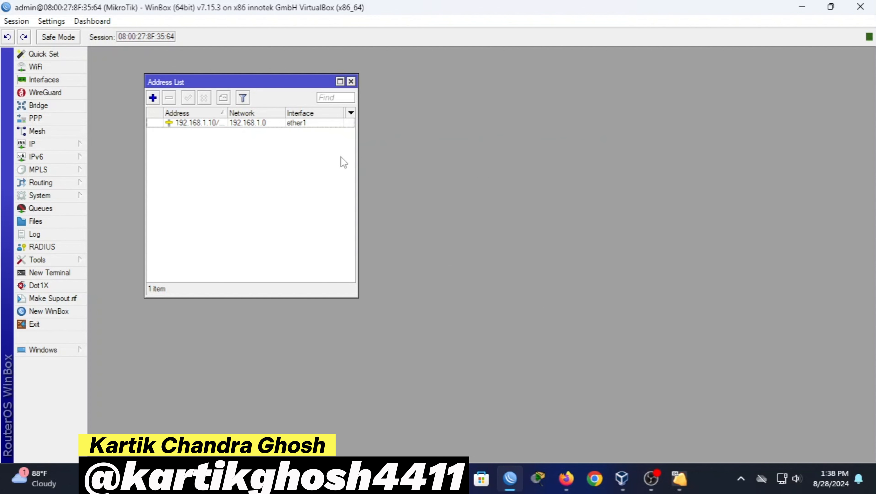
pyautogui.click(74, 144)
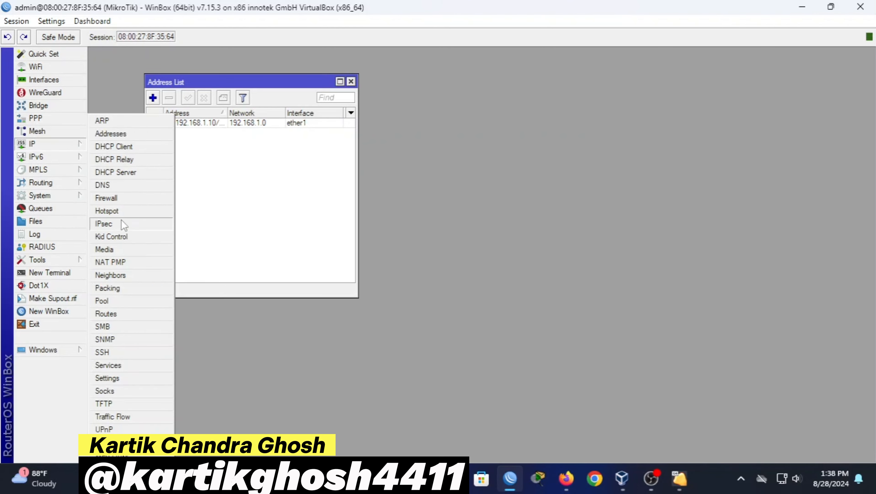
pyautogui.click(125, 198)
pyautogui.click(246, 158)
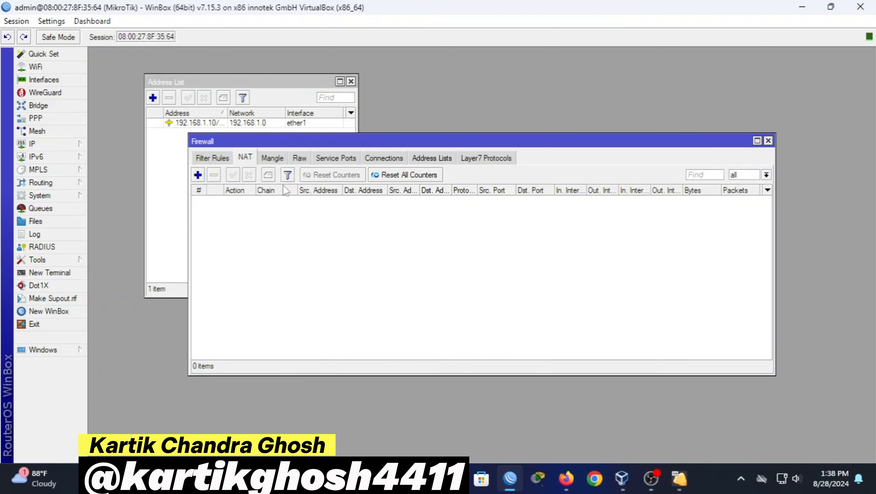
pyautogui.click(198, 176)
pyautogui.click(466, 92)
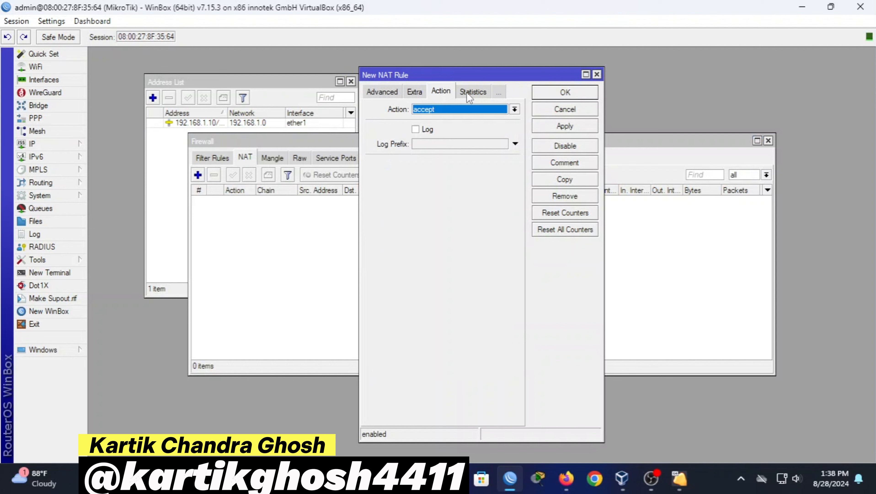
pyautogui.click(455, 109)
pyautogui.click(445, 179)
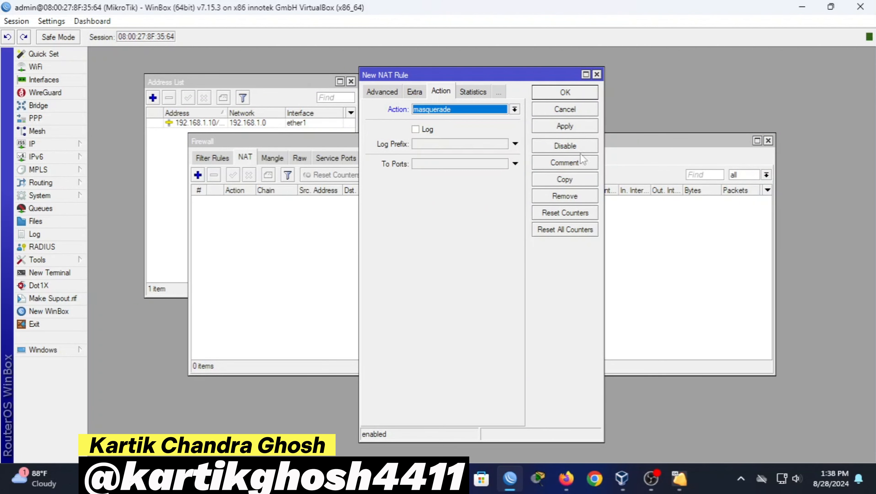
pyautogui.click(582, 126)
pyautogui.click(584, 93)
pyautogui.click(768, 140)
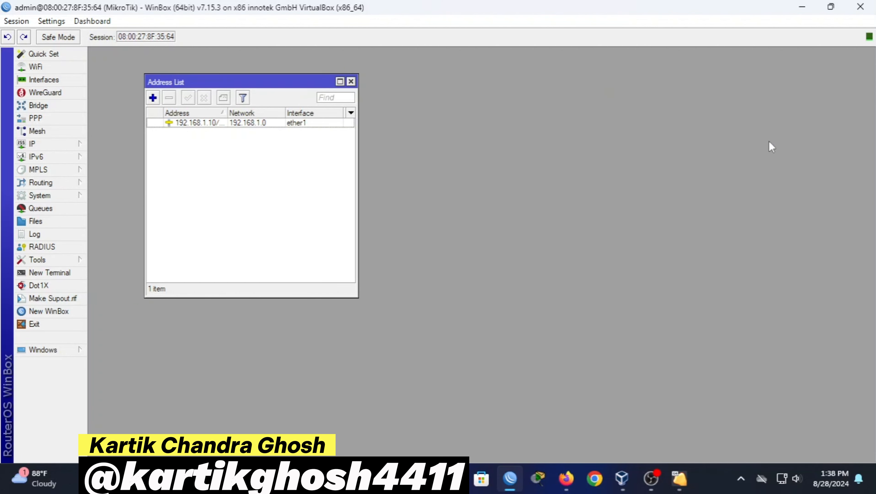
# Add the address 10.10.1.1/24 on ether2
pyautogui.click(50, 144)
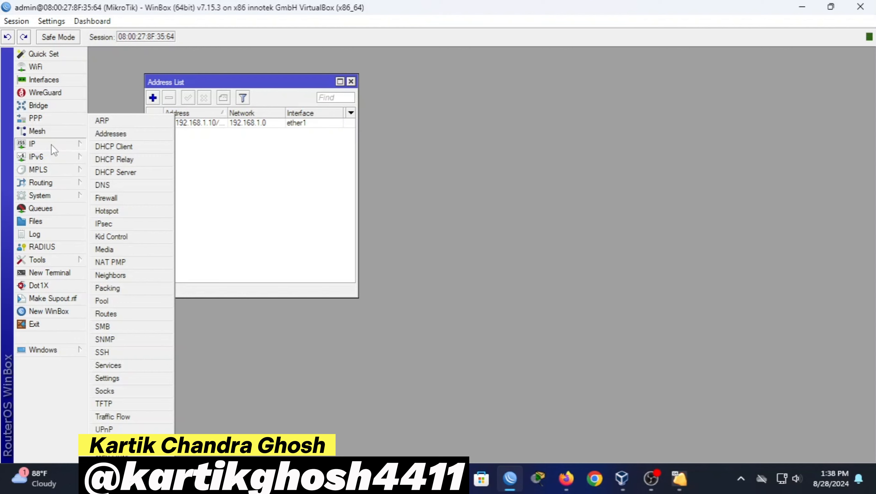
pyautogui.click(311, 145)
pyautogui.click(152, 98)
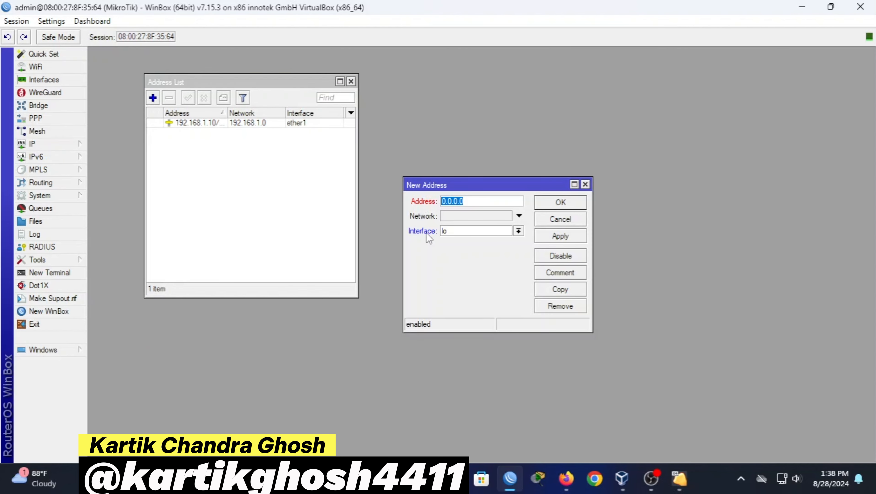
pyautogui.press('BackSpace')
pyautogui.write('10.10.1.1')
pyautogui.hotkey('ctrl', 'a')
pyautogui.press('Right')
pyautogui.write('/24')
pyautogui.hotkey('ctrl', 'a')
pyautogui.hotkey('ctrl', 'c')
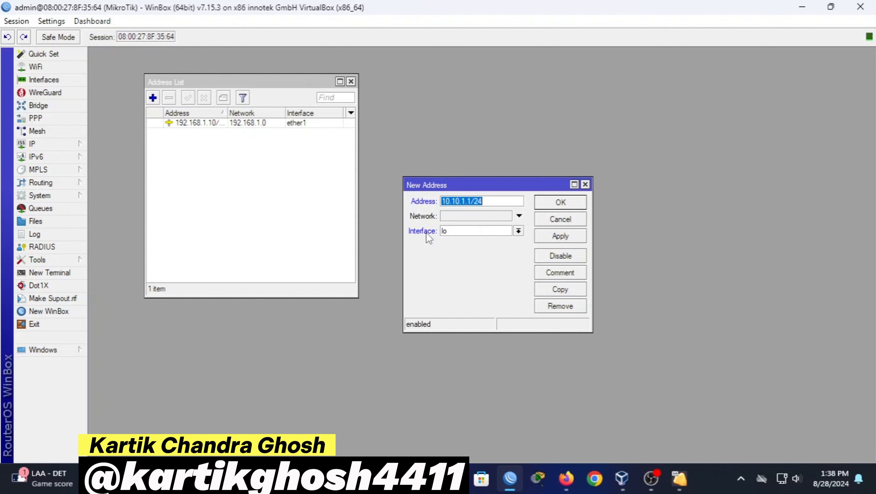
pyautogui.click(518, 231)
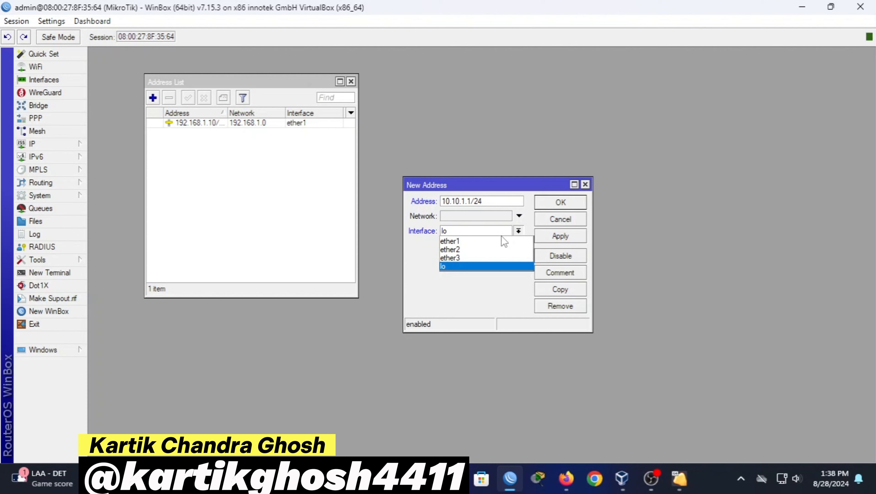
pyautogui.click(479, 249)
pyautogui.click(568, 238)
pyautogui.click(579, 201)
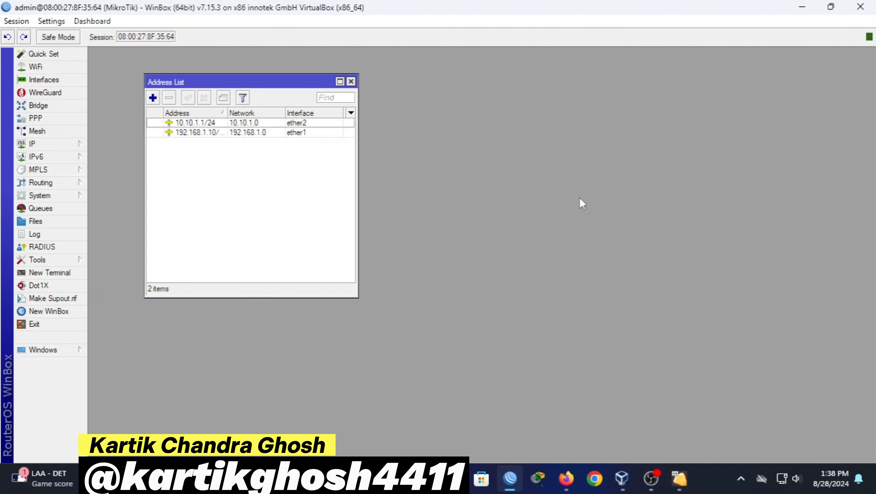
# Add the address 10.10.2.1/24 on ether2
pyautogui.click(152, 98)
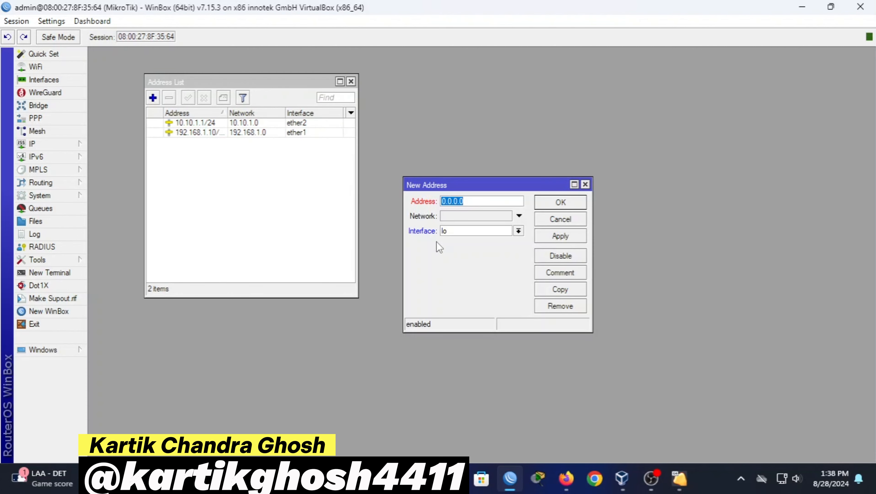
pyautogui.press('BackSpace')
pyautogui.hotkey('ctrl', 'v')
pyautogui.press('Left')
pyautogui.press('Left')
pyautogui.press('Left')
pyautogui.press('Left')
pyautogui.press('Left')
pyautogui.press('BackSpace')
pyautogui.write('2')
pyautogui.click(470, 231)
pyautogui.click(467, 249)
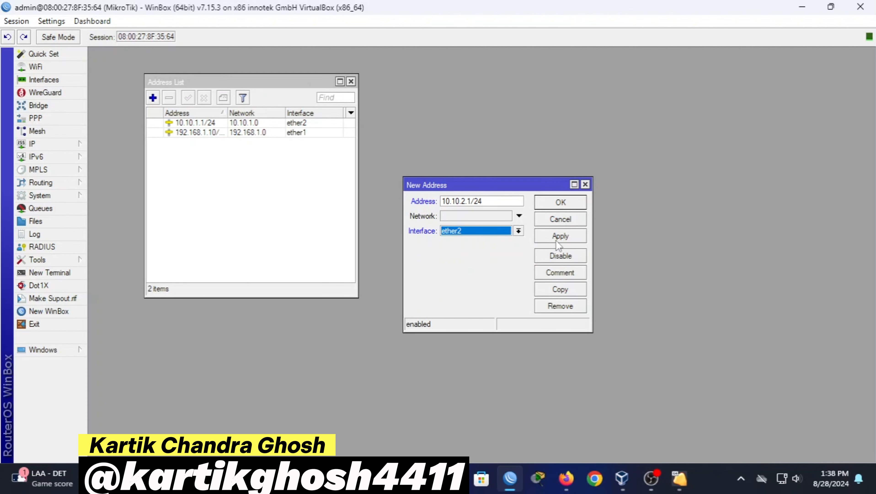
pyautogui.click(557, 237)
pyautogui.click(561, 203)
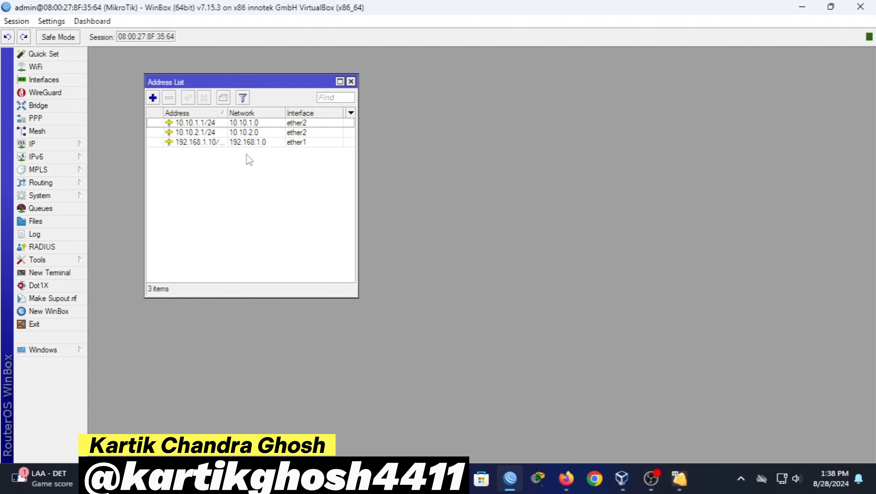
# Add the address 10.10.3.1/24 on ether3
pyautogui.click(153, 98)
pyautogui.press('BackSpace')
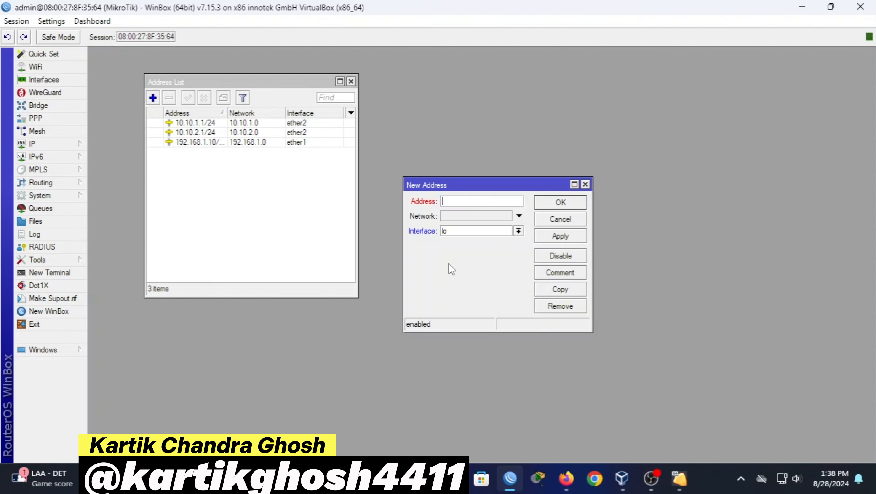
pyautogui.hotkey('ctrl', 'v')
pyautogui.press('Left')
pyautogui.press('BackSpace')
pyautogui.write('3')
pyautogui.click(463, 230)
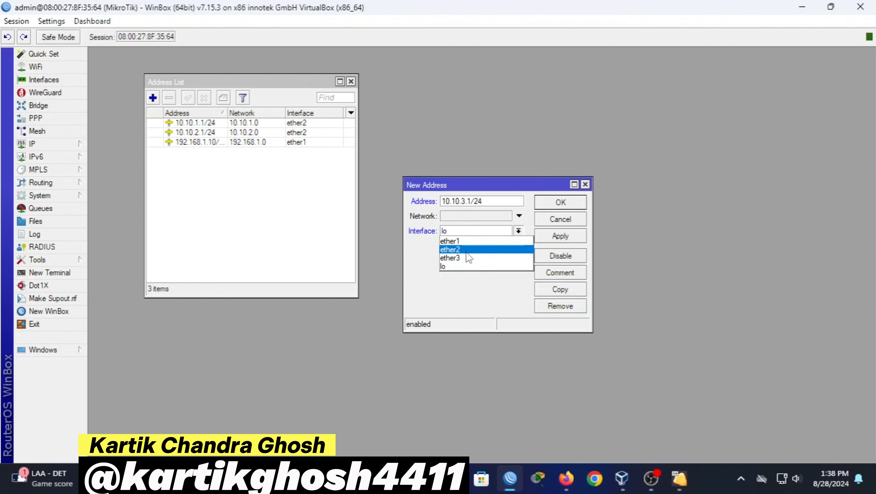
pyautogui.click(469, 258)
pyautogui.click(564, 238)
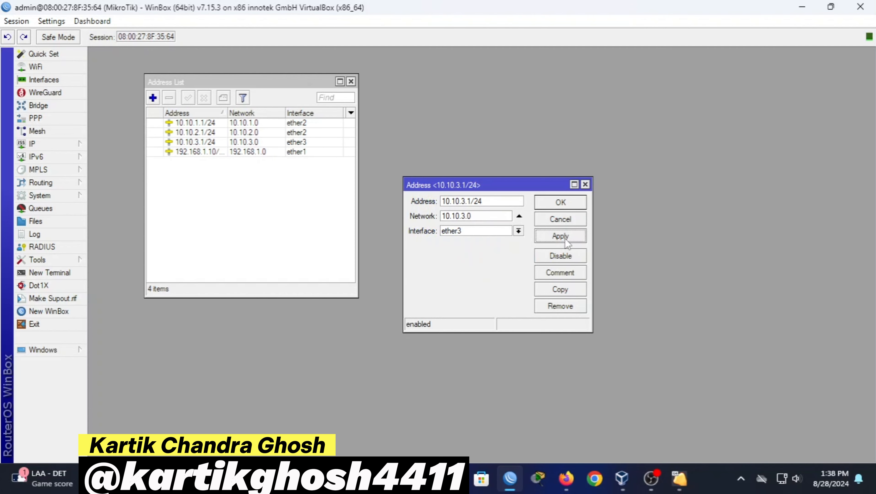
pyautogui.click(563, 206)
pyautogui.moveTo(242, 85); pyautogui.dragTo(206, 75)
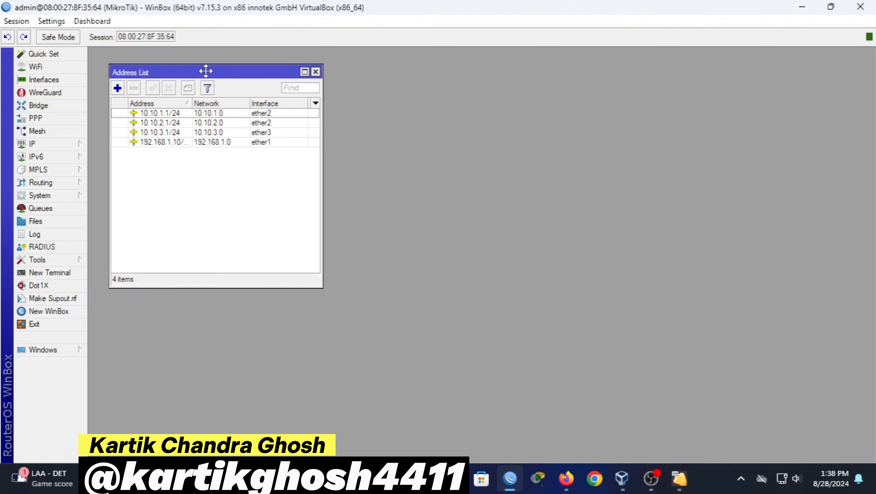
# In a new terminal, answer n to the license prompt and enter ping google.com
pyautogui.click(46, 273)
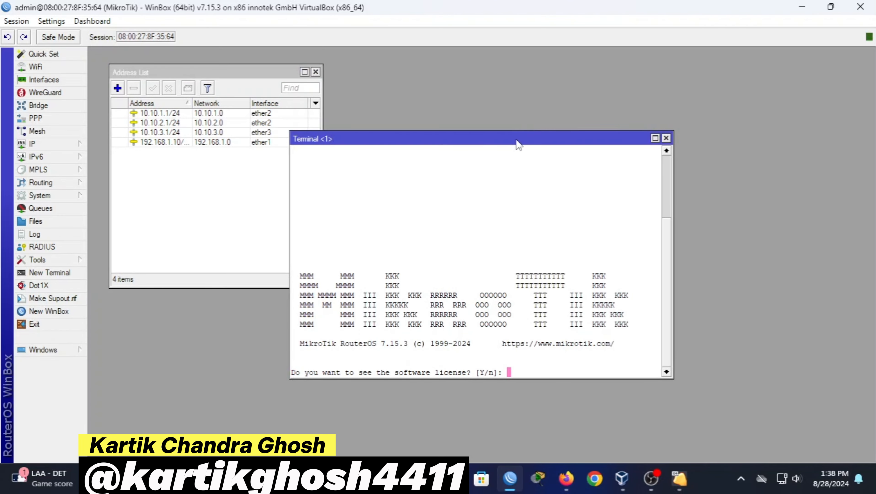
pyautogui.moveTo(518, 143); pyautogui.dragTo(603, 98)
pyautogui.write('n')
pyautogui.press('Return')
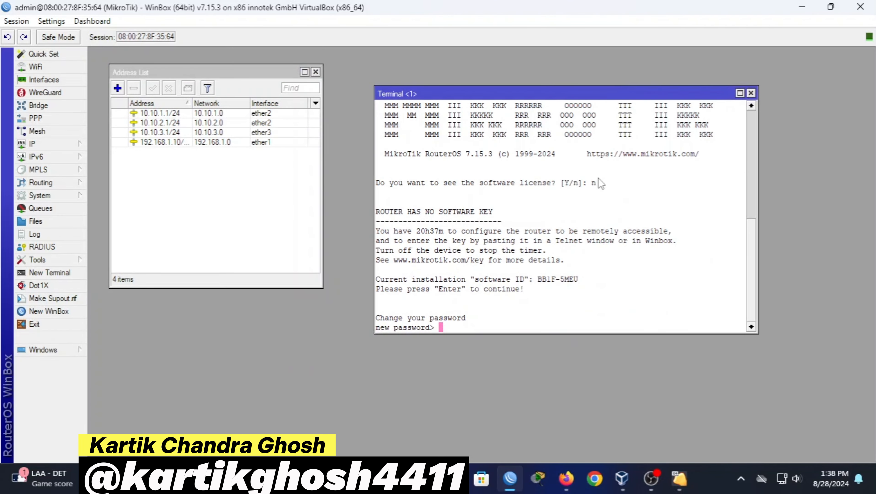
pyautogui.press('Return')
pyautogui.press('Return')
pyautogui.write('ping google')
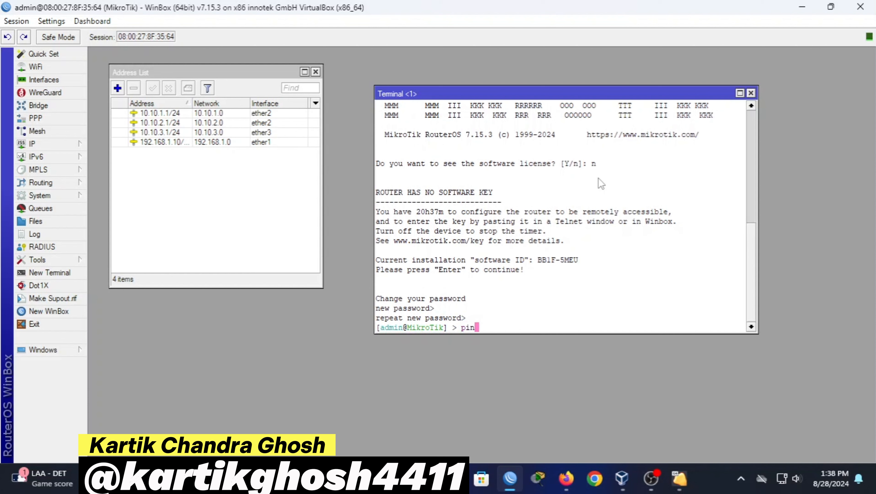
pyautogui.write('.com')
pyautogui.press('Return')
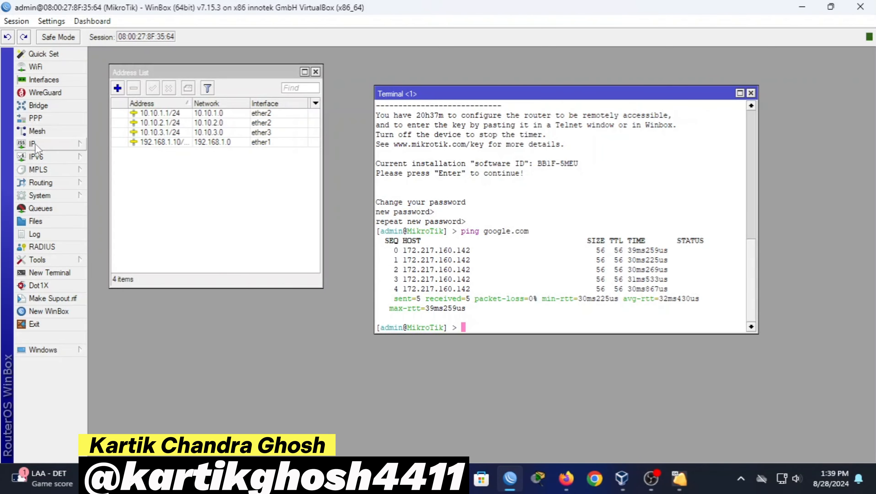
# Create pool 1M-POOL with the range 10.10.1.2-10.10.1.254
pyautogui.click(35, 143)
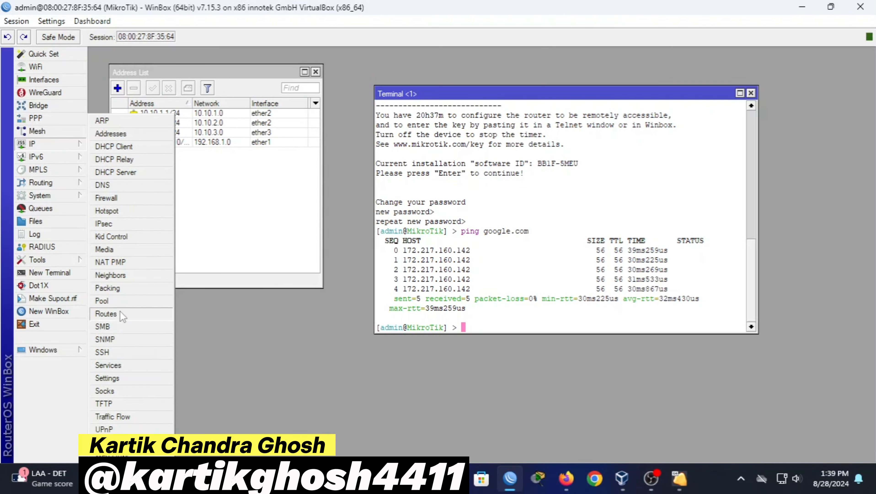
pyautogui.click(114, 300)
pyautogui.moveTo(417, 135); pyautogui.dragTo(330, 133)
pyautogui.click(269, 167)
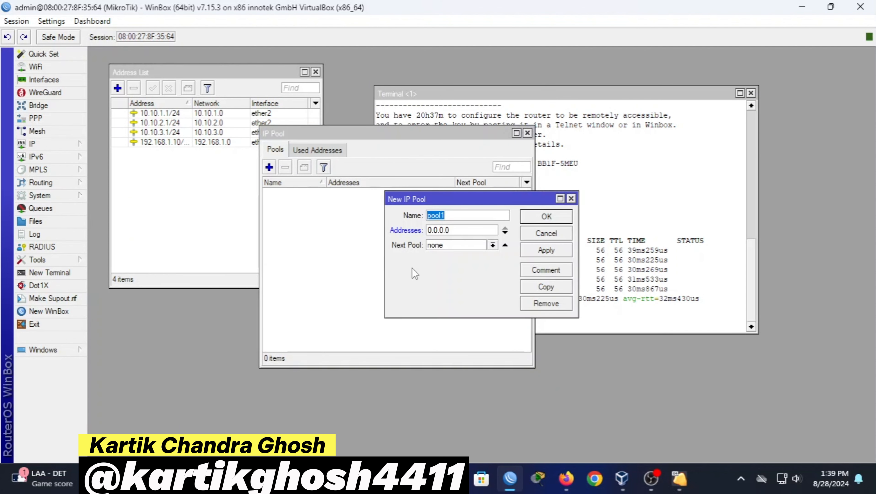
pyautogui.press('BackSpace')
pyautogui.write('1M-POOL')
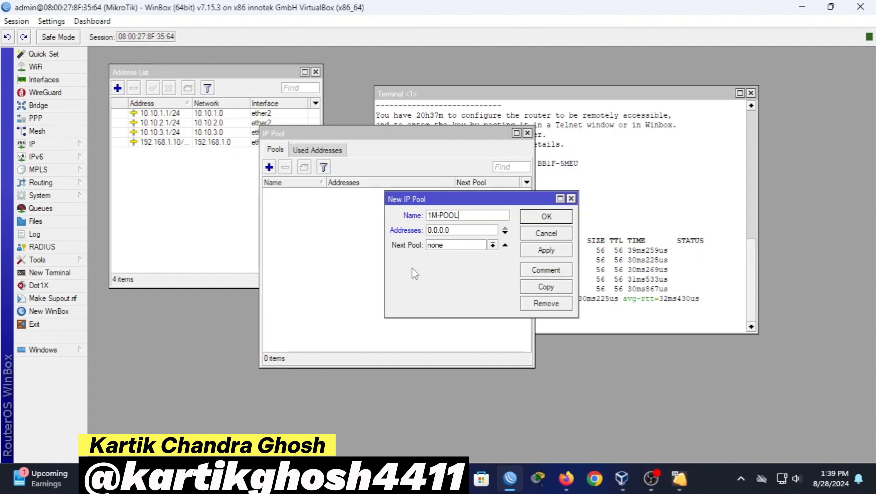
pyautogui.click(462, 230)
pyautogui.hotkey('ctrl', 'a')
pyautogui.press('BackSpace')
pyautogui.write('10.10.1.1/24')
pyautogui.press('BackSpace')
pyautogui.press('BackSpace')
pyautogui.press('BackSpace')
pyautogui.press('BackSpace')
pyautogui.write('2')
pyautogui.write('-')
pyautogui.write('10.10.1.')
pyautogui.write('255')
pyautogui.press('BackSpace')
pyautogui.write('4')
pyautogui.press('Left')
pyautogui.press('Left')
pyautogui.press('Left')
pyautogui.press('Left')
pyautogui.press('Left')
pyautogui.press('Left')
pyautogui.press('Left')
pyautogui.press('Left')
pyautogui.press('Left')
pyautogui.press('Left')
pyautogui.press('Left')
pyautogui.press('Left')
pyautogui.press('Left')
pyautogui.press('Left')
pyautogui.press('Left')
pyautogui.press('Left')
pyautogui.press('Left')
pyautogui.press('Left')
pyautogui.press('Right')
pyautogui.press('Right')
pyautogui.press('Right')
pyautogui.press('Right')
pyautogui.press('Right')
pyautogui.press('Right')
pyautogui.press('Right')
pyautogui.press('Right')
pyautogui.press('Right')
pyautogui.press('Right')
pyautogui.press('Right')
pyautogui.press('Right')
pyautogui.press('Right')
pyautogui.press('Right')
pyautogui.press('Right')
pyautogui.press('Right')
pyautogui.press('Right')
pyautogui.press('Right')
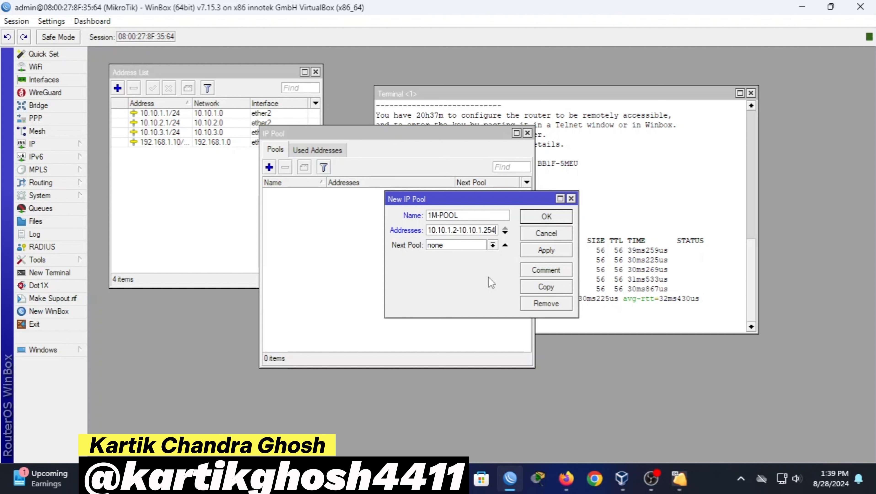
pyautogui.hotkey('shift', 'Home')
pyautogui.hotkey('ctrl', 'c')
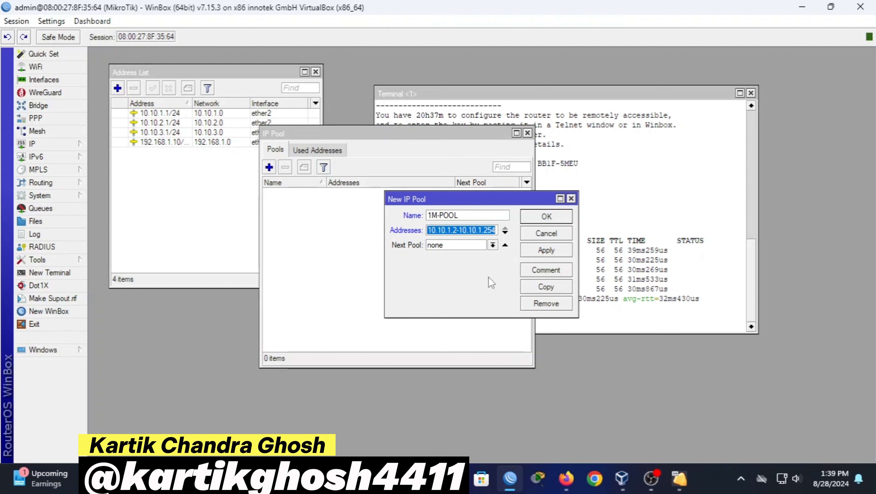
pyautogui.click(540, 251)
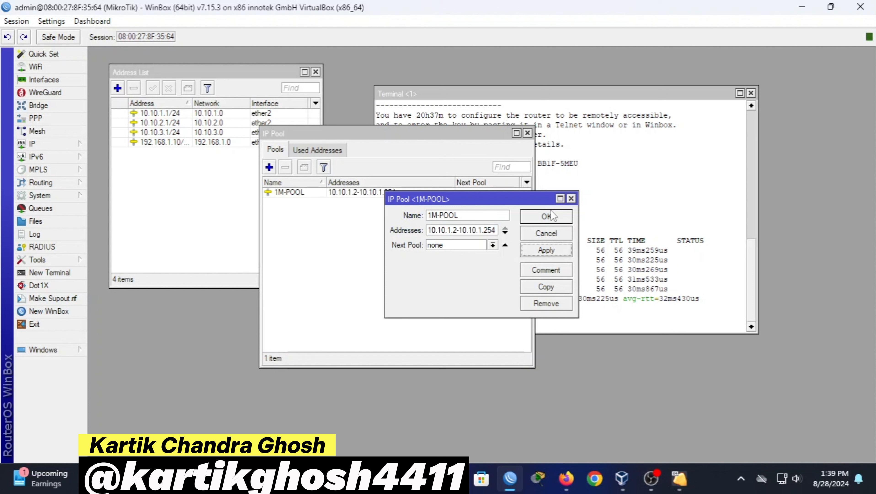
pyautogui.click(550, 215)
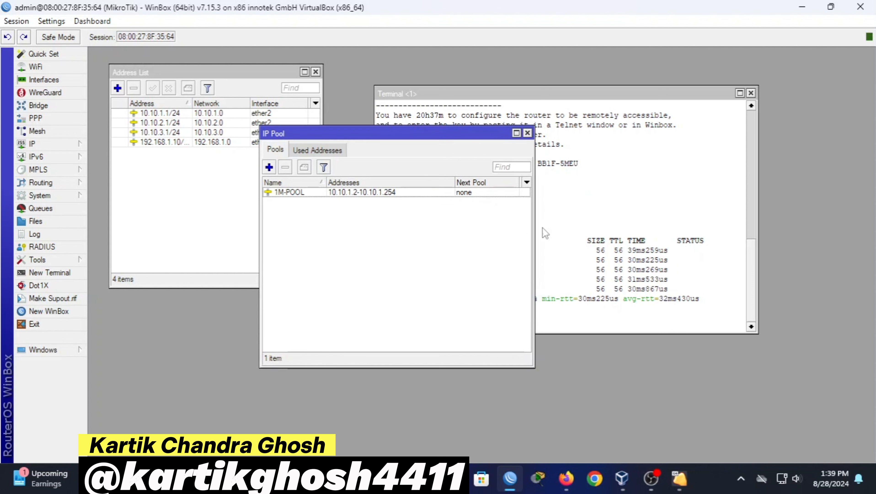
# Create pool 2M-POOL with the range 10.10.2.2-10.10.2.254
pyautogui.click(269, 167)
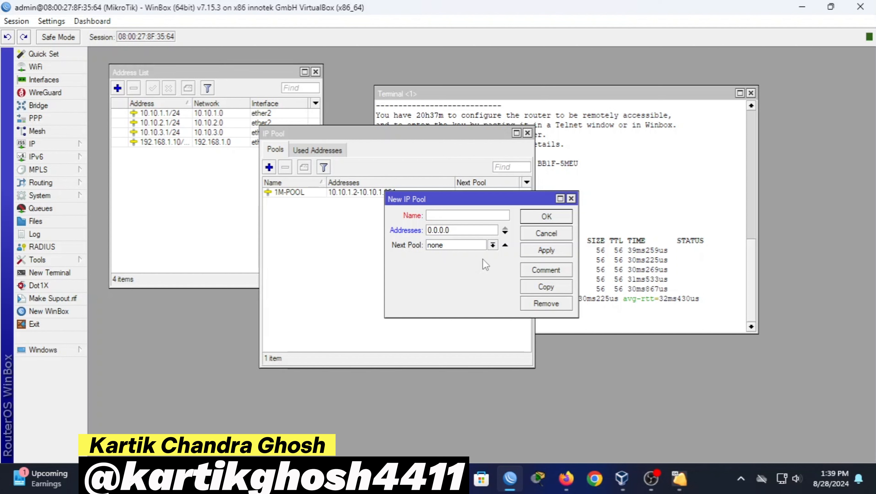
pyautogui.write('2M-POOL')
pyautogui.press('Tab')
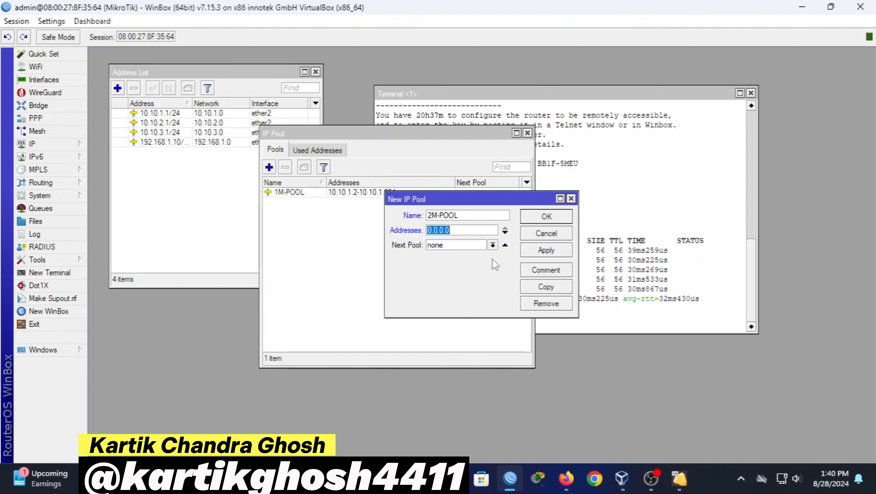
pyautogui.press('BackSpace')
pyautogui.hotkey('ctrl', 'v')
pyautogui.press('Left')
pyautogui.press('Left')
pyautogui.press('Left')
pyautogui.press('Left')
pyautogui.press('Left')
pyautogui.press('Left')
pyautogui.press('Left')
pyautogui.press('Left')
pyautogui.press('Left')
pyautogui.press('Left')
pyautogui.press('Left')
pyautogui.press('Left')
pyautogui.press('Left')
pyautogui.press('Left')
pyautogui.press('Left')
pyautogui.press('Left')
pyautogui.press('Left')
pyautogui.press('Left')
pyautogui.press('Left')
pyautogui.press('Left')
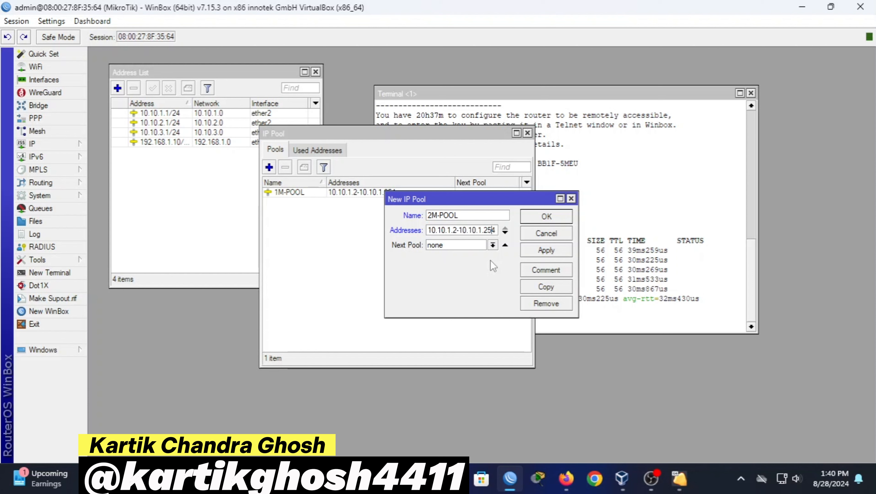
pyautogui.press('Right')
pyautogui.press('Right')
pyautogui.press('Right')
pyautogui.press('Right')
pyautogui.press('Right')
pyautogui.press('Right')
pyautogui.press('Right')
pyautogui.press('BackSpace')
pyautogui.write('2')
pyautogui.press('Right')
pyautogui.press('Right')
pyautogui.press('Right')
pyautogui.press('Right')
pyautogui.press('Right')
pyautogui.press('Right')
pyautogui.press('Right')
pyautogui.press('Right')
pyautogui.press('Right')
pyautogui.press('Right')
pyautogui.press('Right')
pyautogui.press('Right')
pyautogui.press('Right')
pyautogui.press('BackSpace')
pyautogui.write('2')
pyautogui.click(546, 249)
pyautogui.click(549, 234)
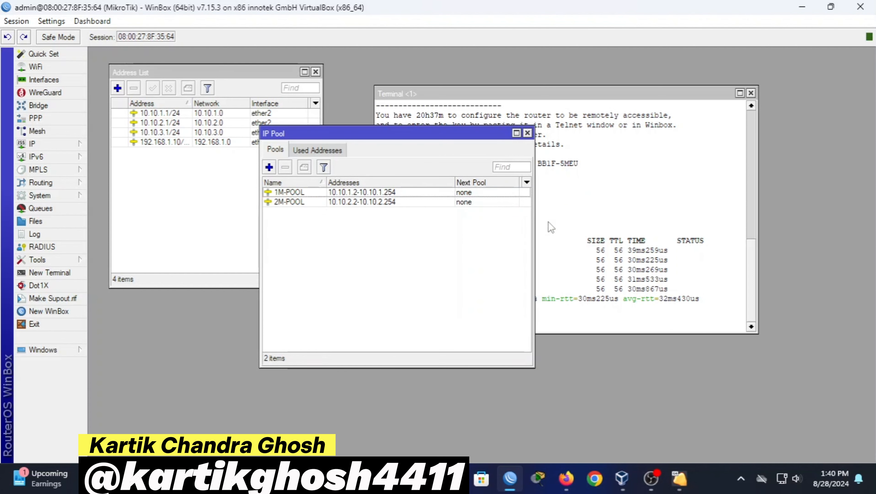
# Create pool 3M-POOL with the range 10.10.3.2-10.10.3.254
pyautogui.click(269, 167)
pyautogui.moveTo(425, 198); pyautogui.dragTo(425, 244)
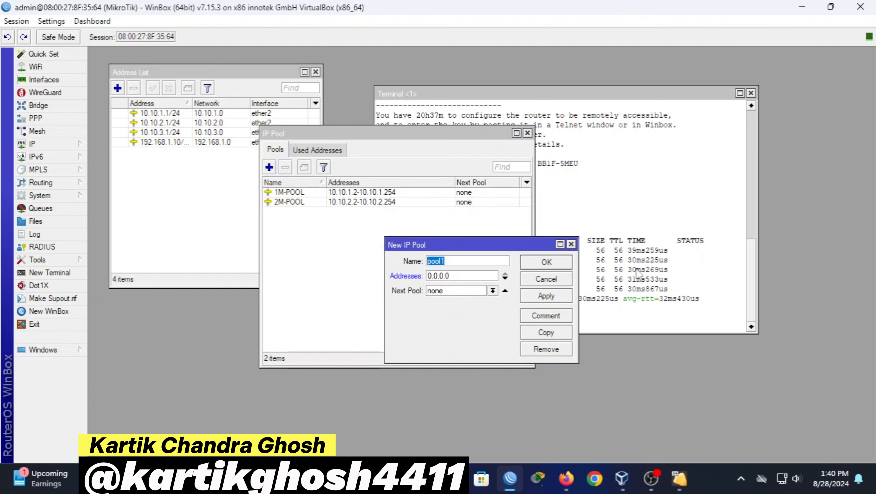
pyautogui.press('BackSpace')
pyautogui.write('3M')
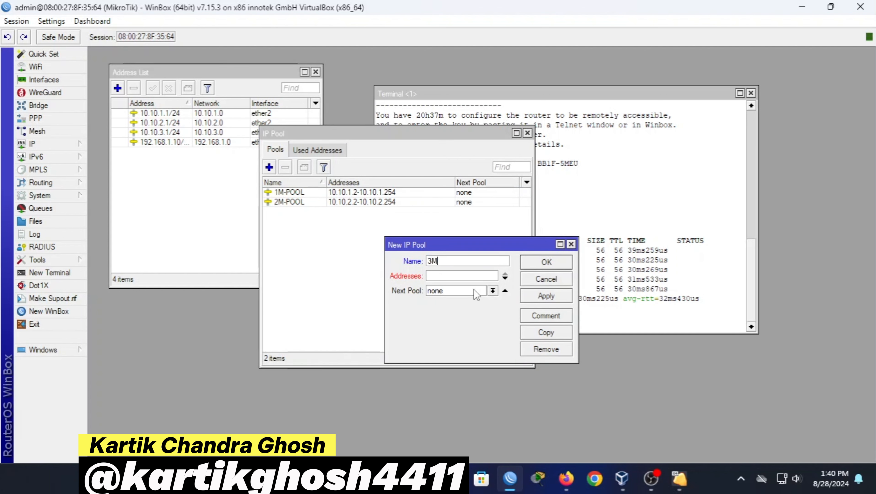
pyautogui.write('-POOL')
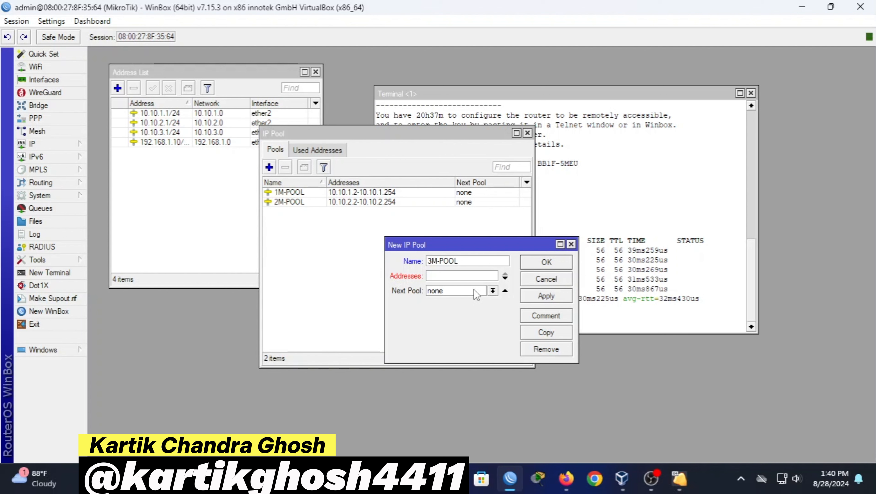
pyautogui.click(469, 275)
pyautogui.hotkey('ctrl', 'v')
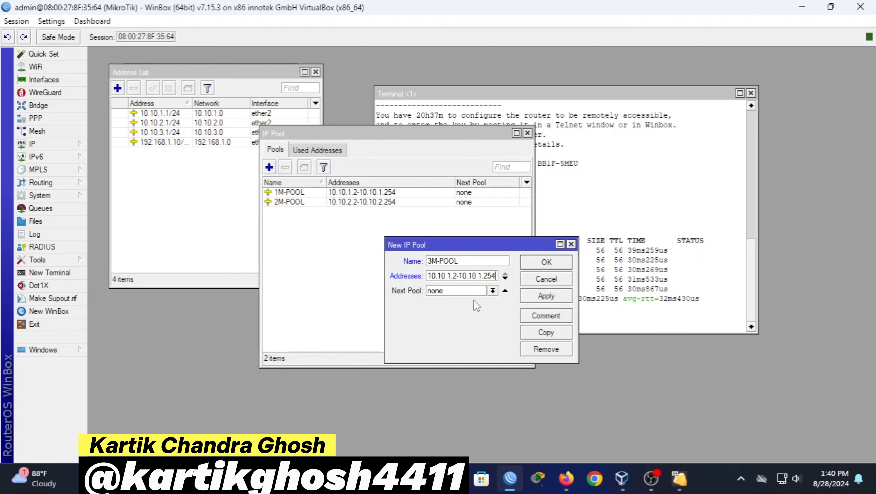
pyautogui.press('Left')
pyautogui.press('Left')
pyautogui.press('Left')
pyautogui.press('Left')
pyautogui.press('Left')
pyautogui.press('BackSpace')
pyautogui.write('3')
pyautogui.press('Right')
pyautogui.press('Right')
pyautogui.press('Right')
pyautogui.press('Right')
pyautogui.press('Right')
pyautogui.press('Right')
pyautogui.press('Right')
pyautogui.press('Right')
pyautogui.press('Right')
pyautogui.press('Right')
pyautogui.press('BackSpace')
pyautogui.write('3')
pyautogui.click(546, 295)
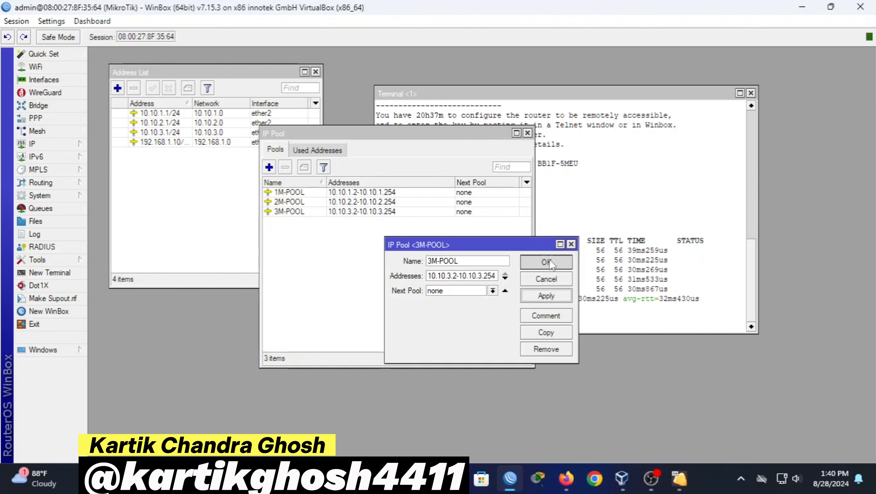
pyautogui.click(546, 261)
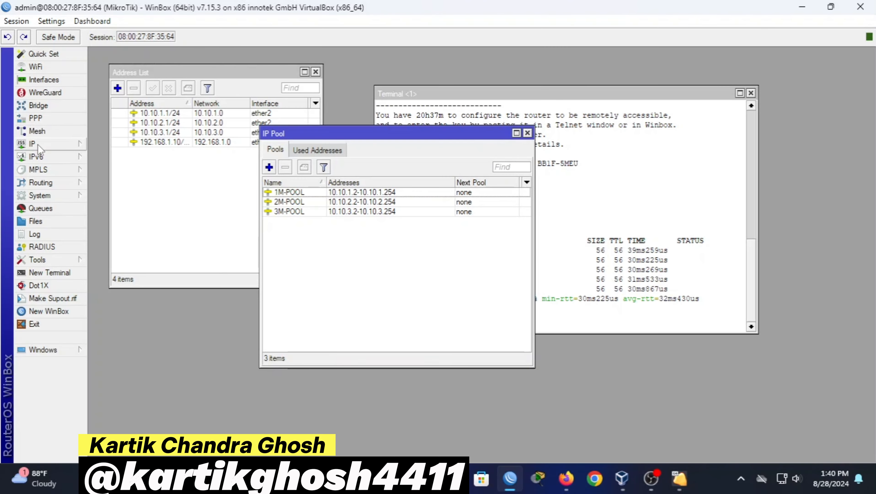
# Show the PPP window on its Profiles list with the default and default-encryption profiles
pyautogui.click(37, 143)
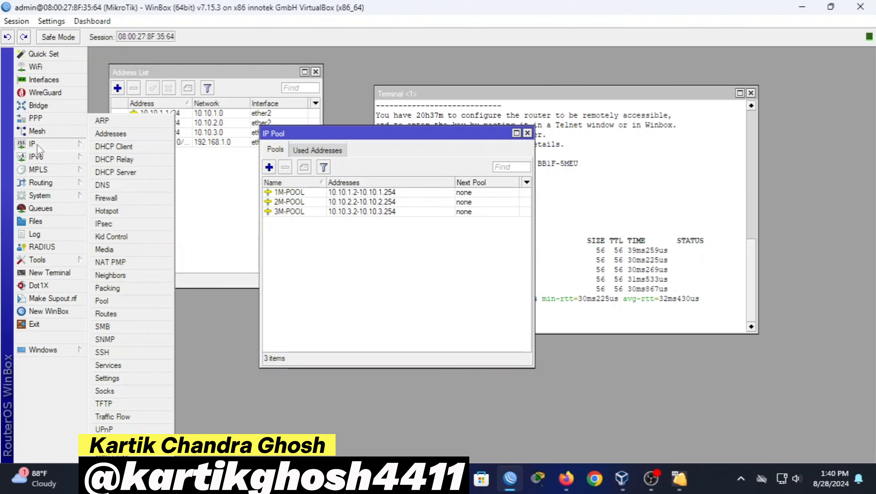
pyautogui.click(39, 119)
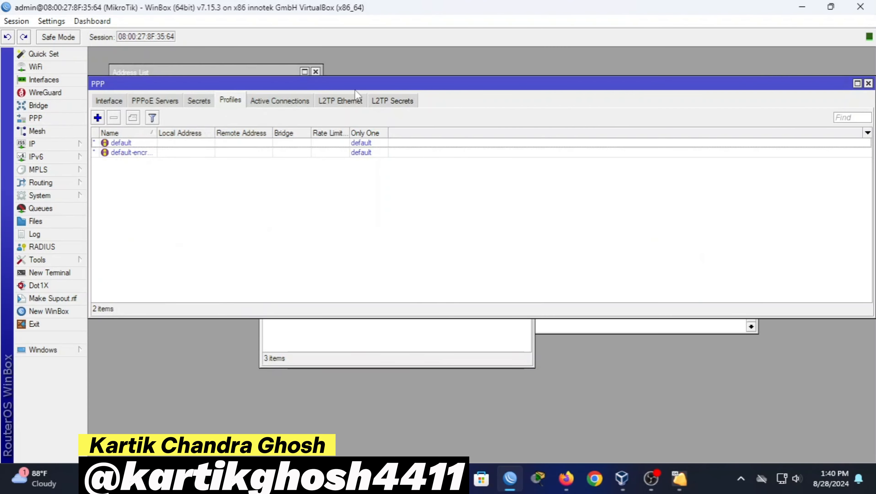
pyautogui.moveTo(354, 89); pyautogui.dragTo(369, 110)
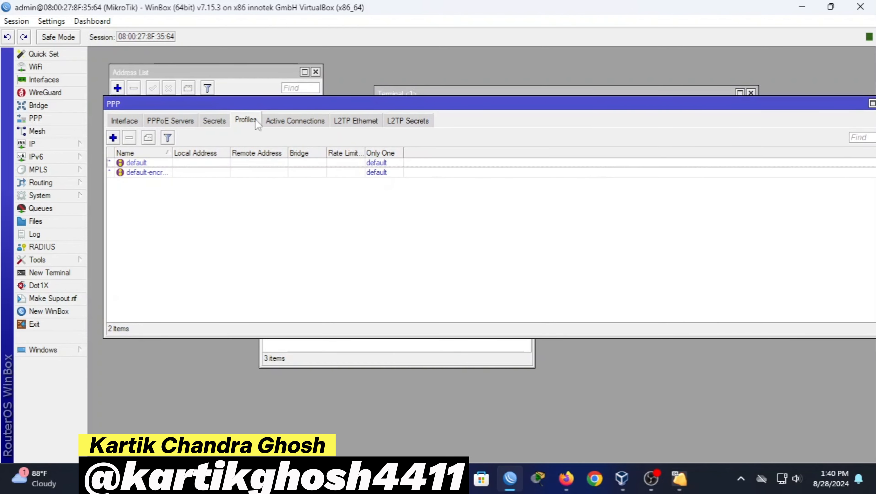
# Start a new PPP profile named 1M-PROFILE with local address 10.10.1.1
pyautogui.click(113, 137)
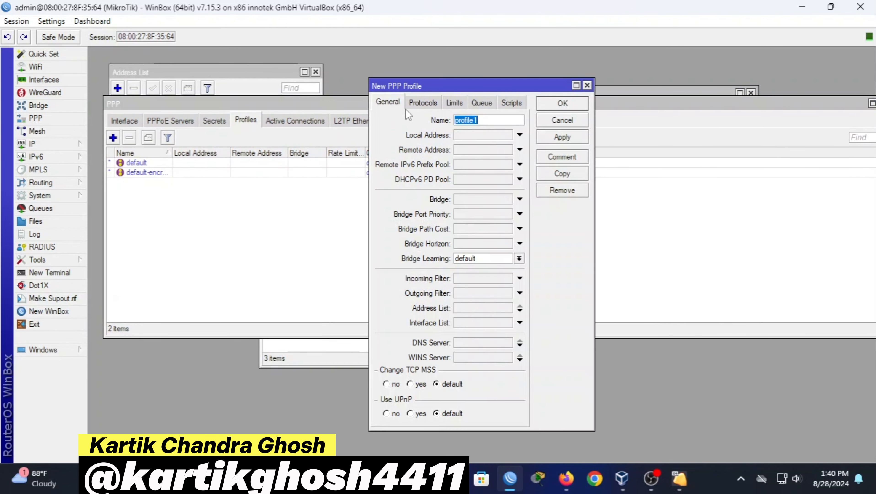
pyautogui.moveTo(407, 86); pyautogui.dragTo(414, 112)
pyautogui.press('BackSpace')
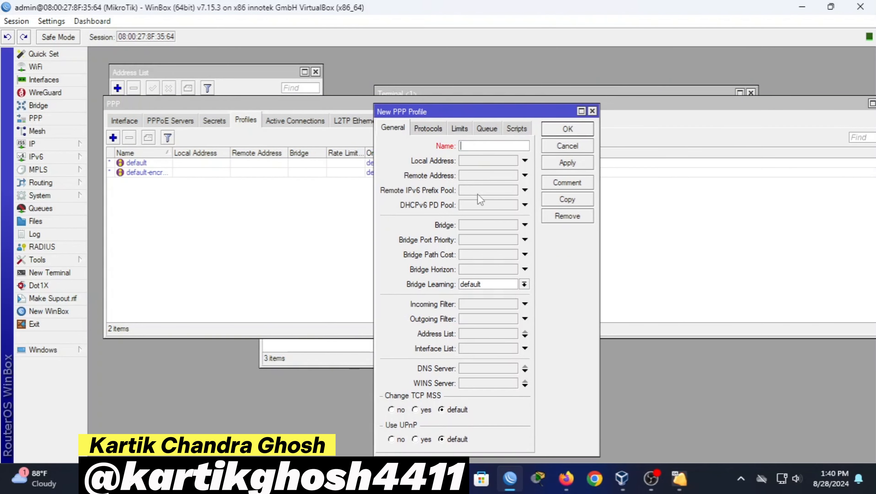
pyautogui.write('1M-PROFILE')
pyautogui.click(524, 160)
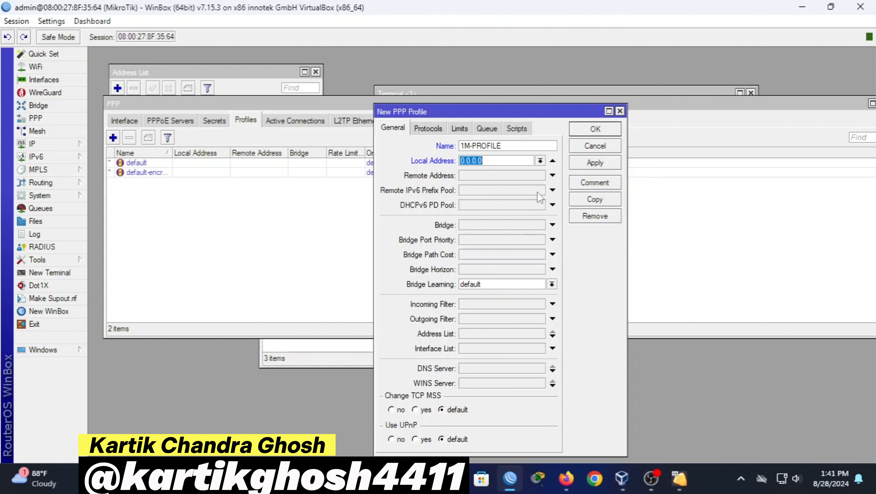
pyautogui.press('BackSpace')
pyautogui.write('10.10.1.1')
# Set its remote address pool to 1M-POOL and DNS server 8.8.8.8, then save it
pyautogui.click(552, 175)
pyautogui.click(539, 176)
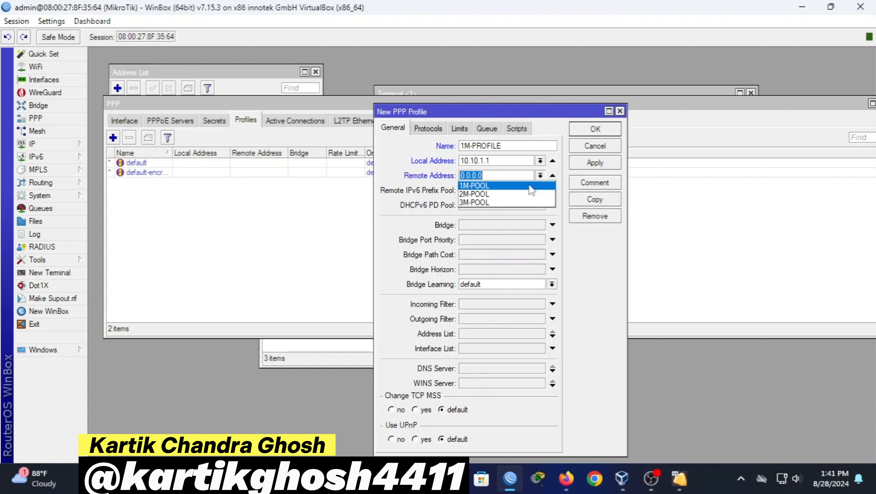
pyautogui.click(531, 190)
pyautogui.moveTo(492, 114); pyautogui.dragTo(516, 87)
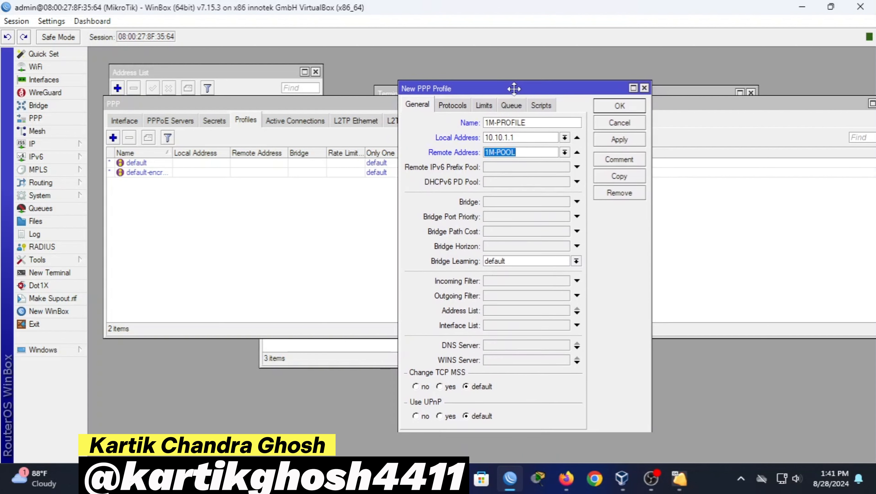
pyautogui.click(502, 341)
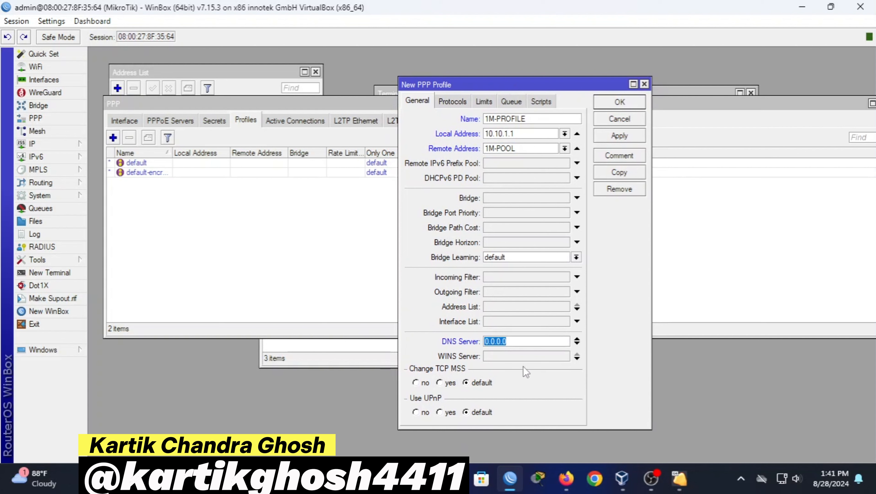
pyautogui.press('BackSpace')
pyautogui.write('8.8.8.8')
pyautogui.click(527, 132)
pyautogui.moveTo(526, 130); pyautogui.dragTo(448, 129)
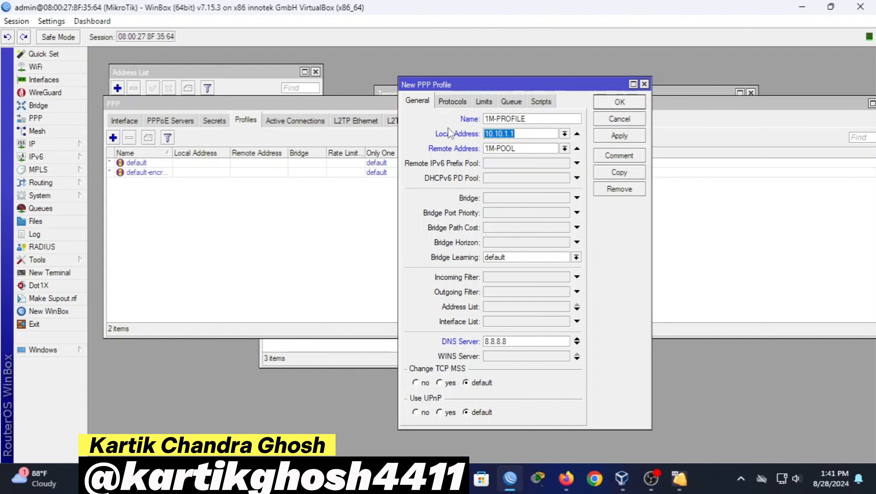
pyautogui.click(619, 138)
pyautogui.click(612, 102)
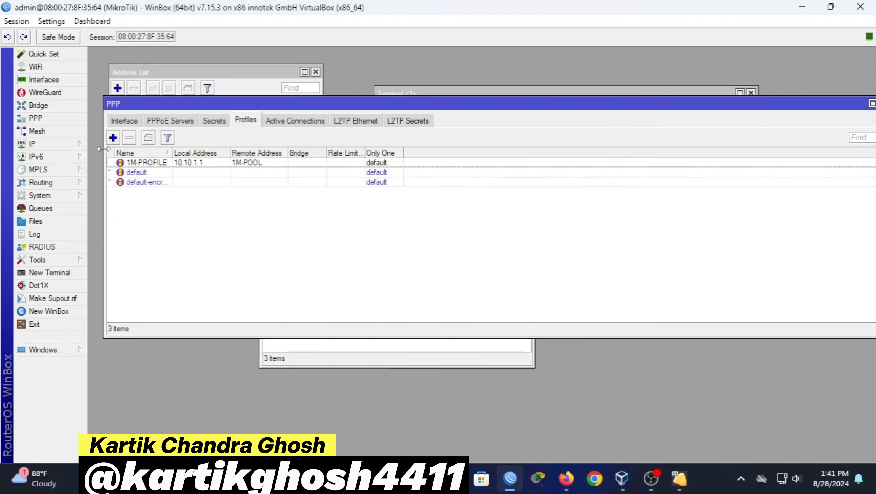
# Create a new PPP profile named 2M-PROFILE with local address 10.10.2.1
pyautogui.click(113, 138)
pyautogui.press('BackSpace')
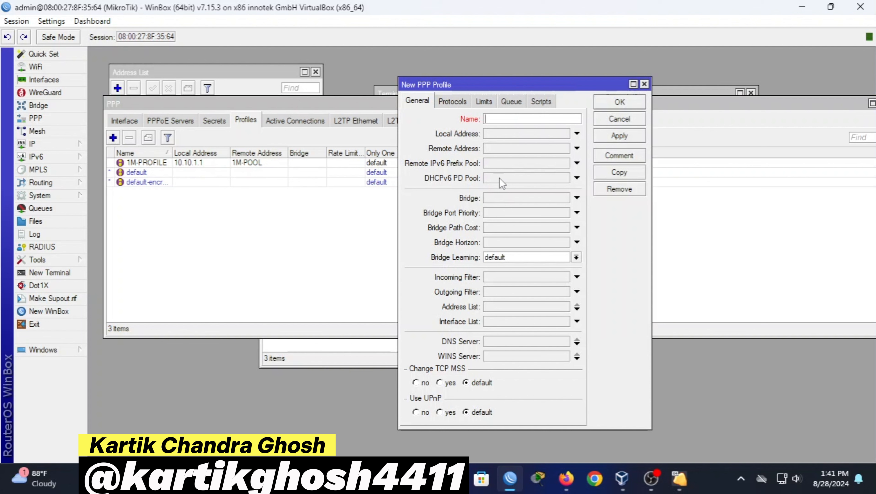
pyautogui.write('2M-PROFILE')
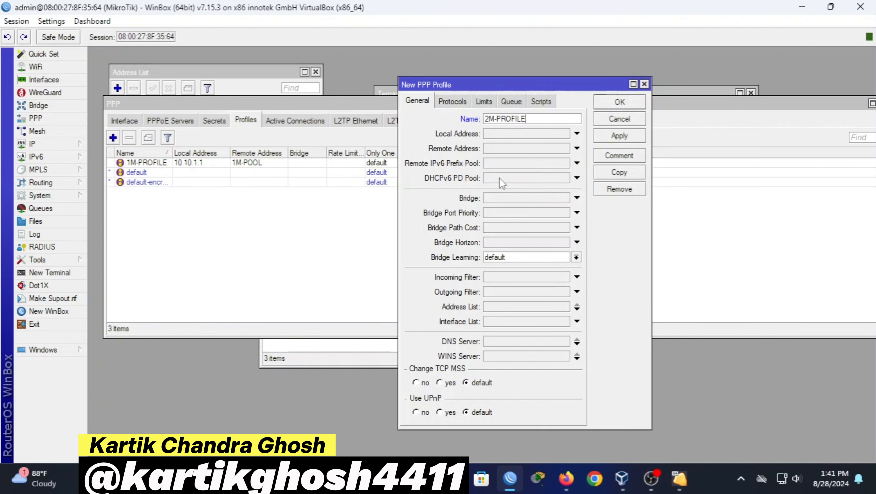
pyautogui.click(503, 133)
pyautogui.write('10.10.1.1')
pyautogui.press('Left')
pyautogui.press('Left')
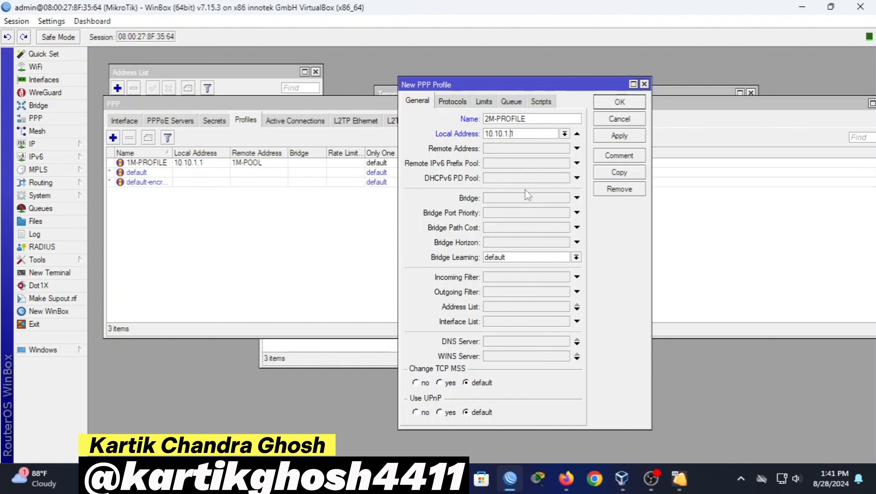
pyautogui.press('BackSpace')
pyautogui.write('2')
# Set the profile's remote address to 2M-POOL and its DNS server to 8.8, then save it
pyautogui.click(507, 149)
pyautogui.click(565, 149)
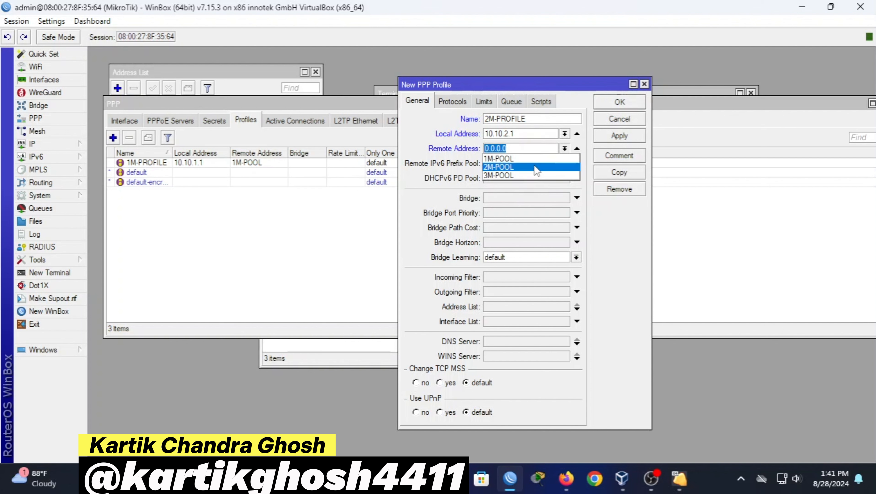
pyautogui.click(499, 167)
pyautogui.click(512, 342)
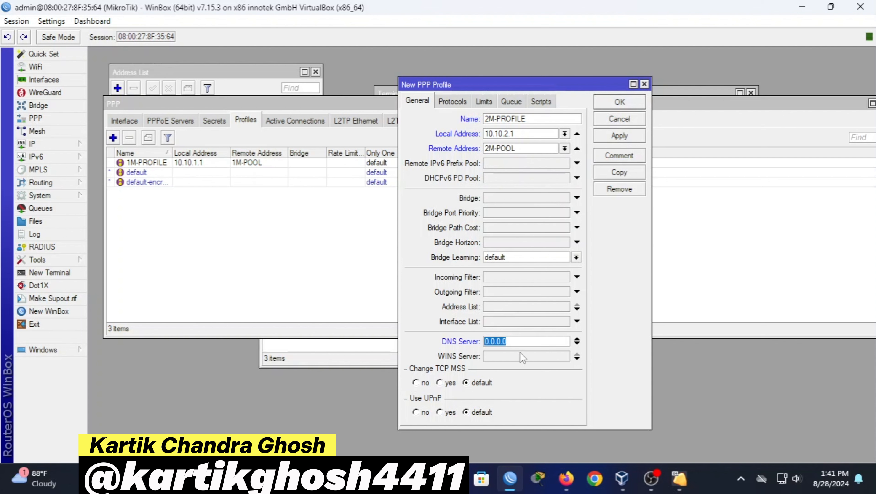
pyautogui.press('BackSpace')
pyautogui.write('8.8.8.8')
pyautogui.click(639, 138)
pyautogui.click(635, 107)
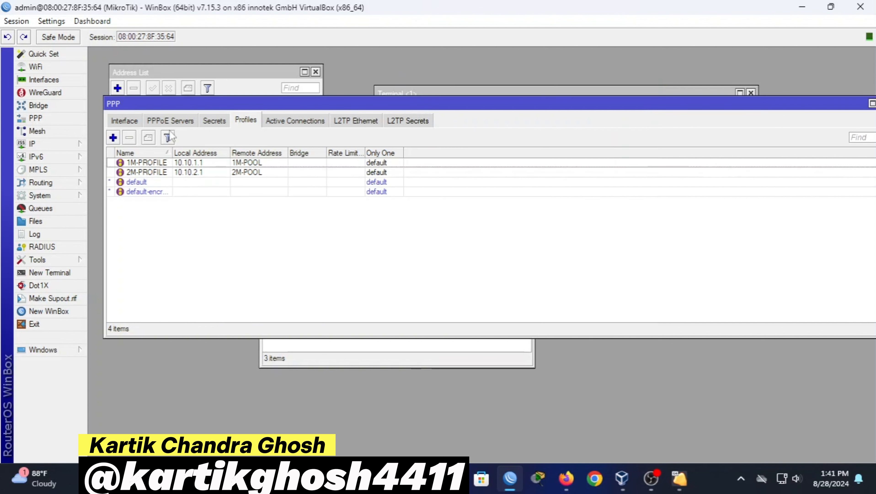
pyautogui.click(113, 138)
# Add profile 3M-PROFILE with local address 10.10.3.1, remote pool 3M-POOL and DNS cleared
pyautogui.press('BackSpace')
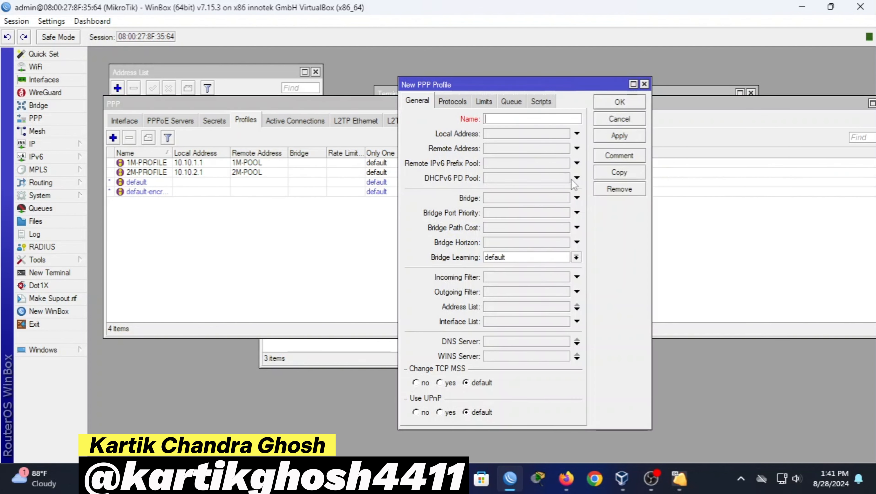
pyautogui.write('3M-PROFILE')
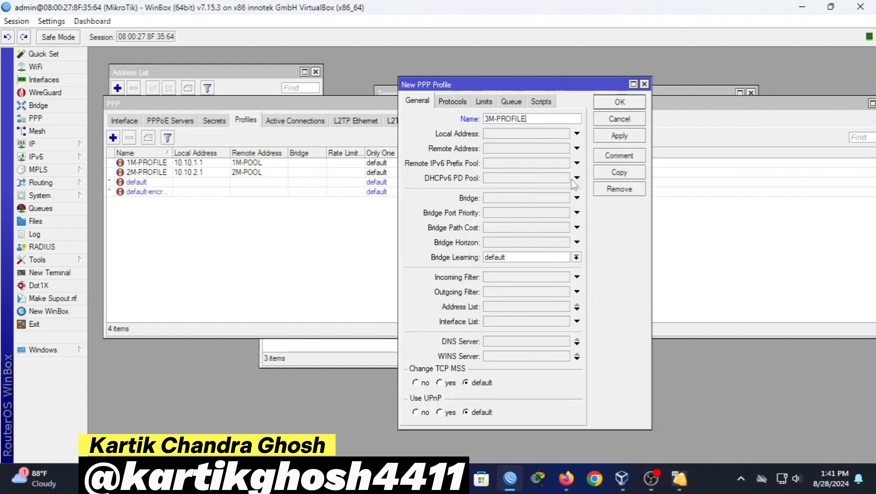
pyautogui.click(518, 136)
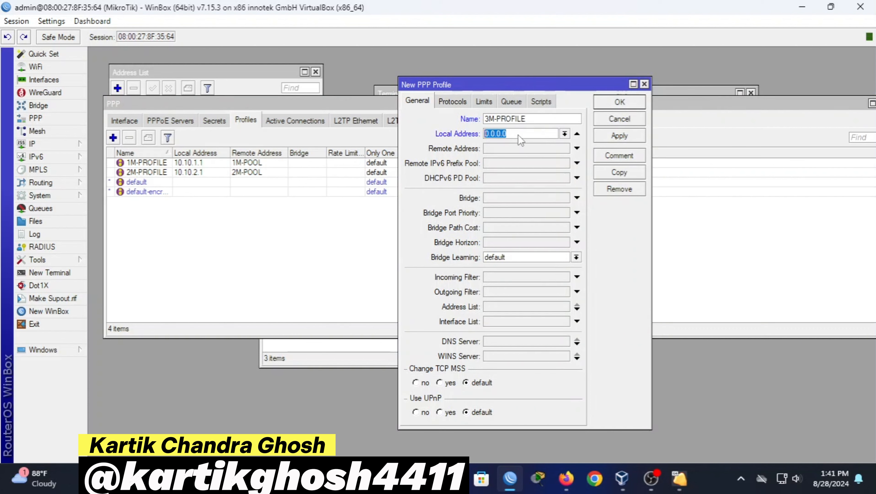
pyautogui.write('10.10.1')
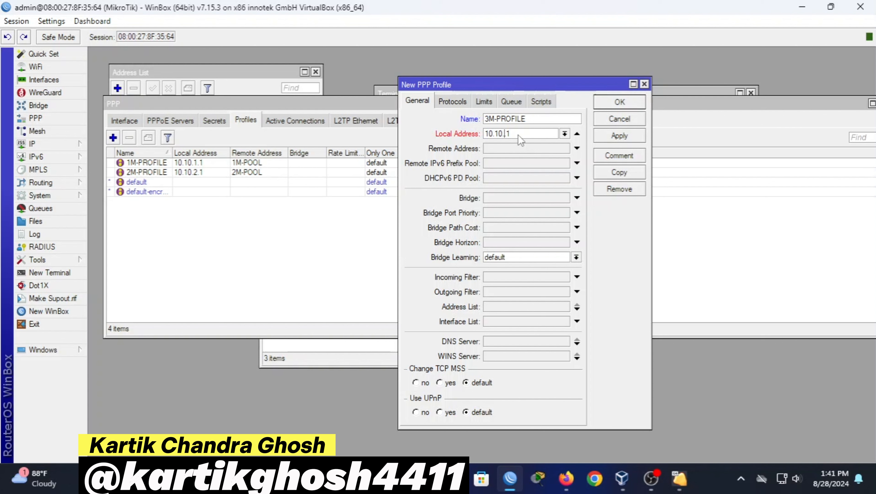
pyautogui.write('3.')
pyautogui.click(507, 149)
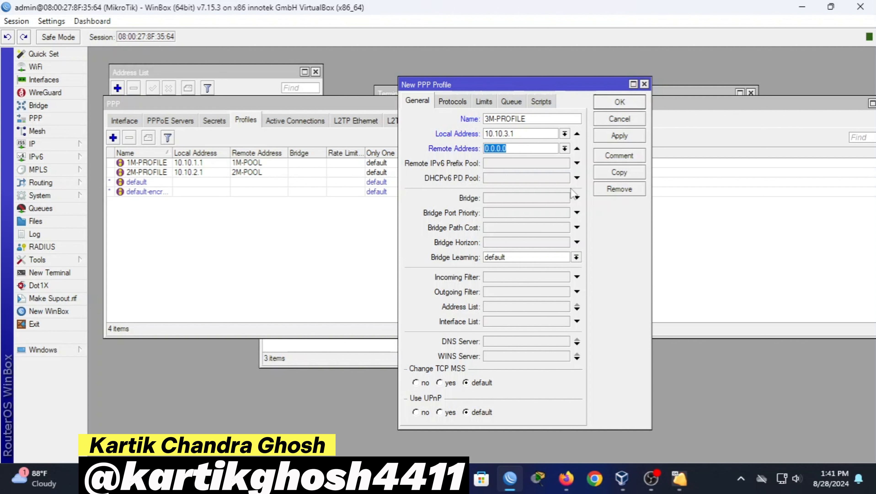
pyautogui.click(564, 148)
pyautogui.click(549, 177)
pyautogui.click(505, 341)
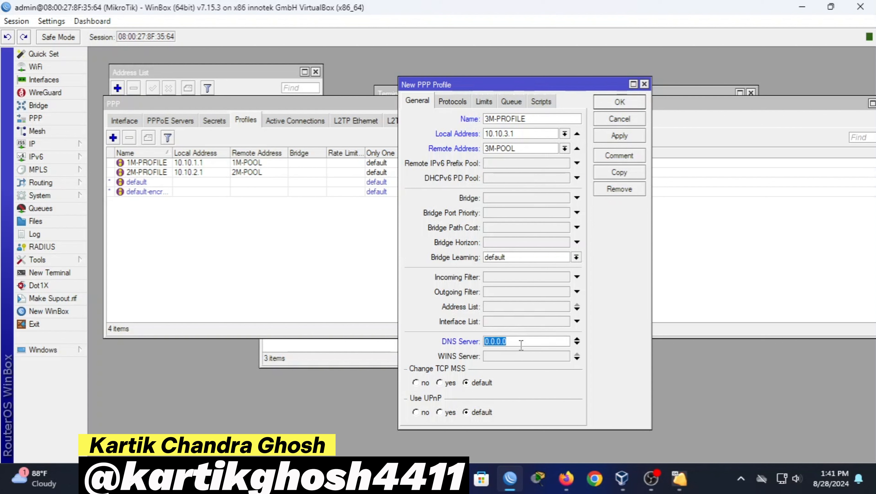
pyautogui.press('BackSpace')
pyautogui.click(625, 138)
pyautogui.click(619, 102)
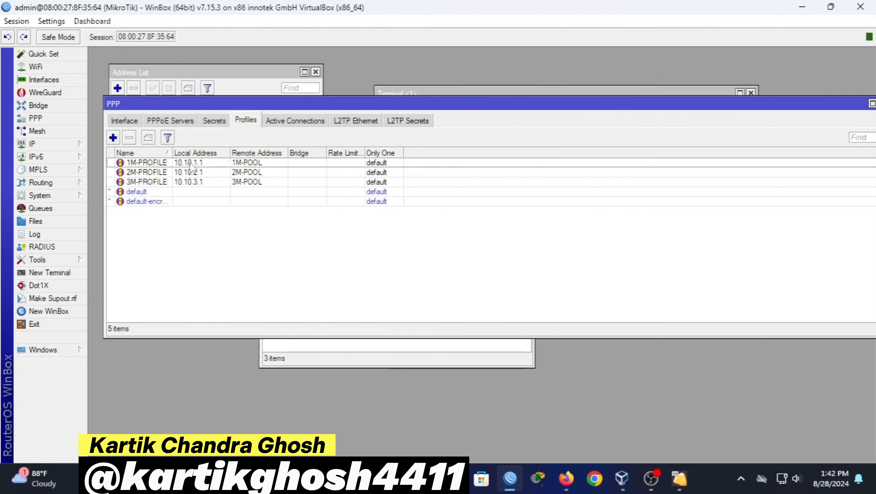
# Add PPPoE service 'PPPoE' on ether2 with one session per host, default-encryption profile, pap disabled
pyautogui.click(180, 122)
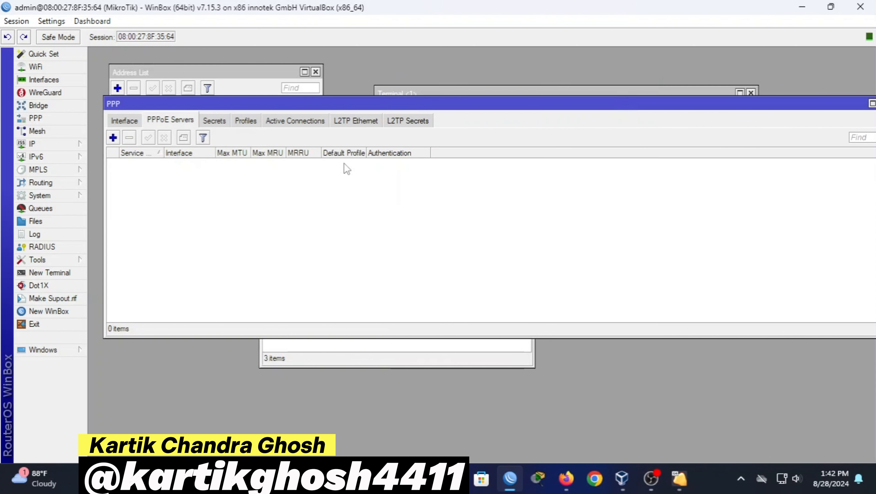
pyautogui.click(113, 137)
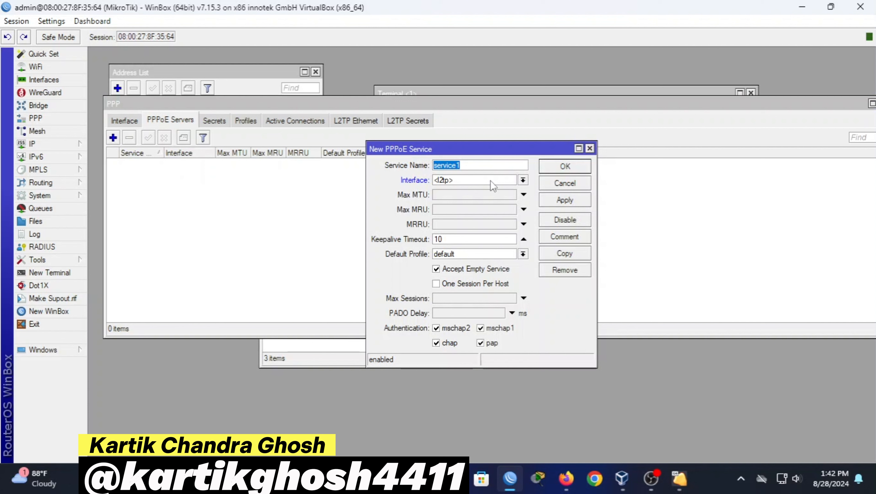
pyautogui.press('BackSpace')
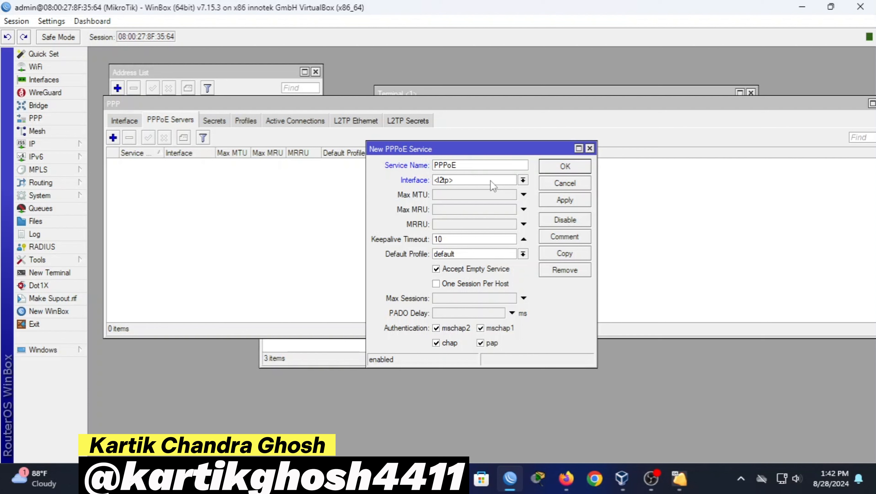
pyautogui.click(493, 185)
pyautogui.click(502, 206)
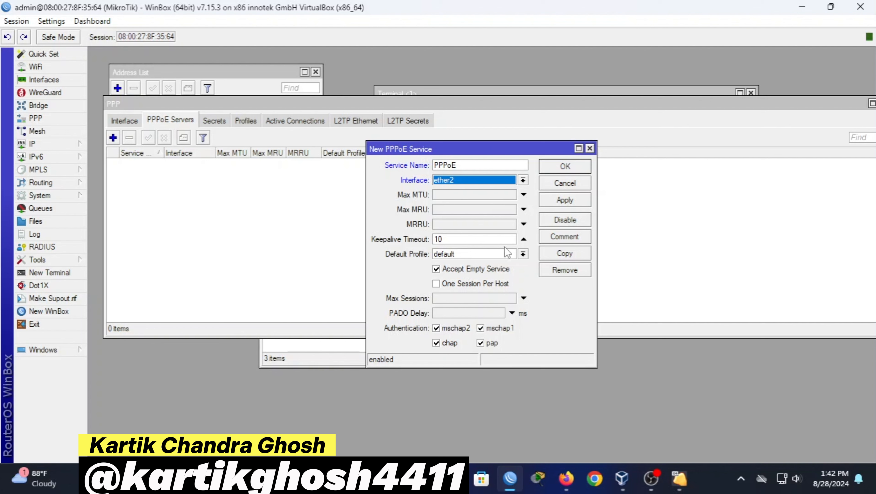
pyautogui.click(471, 283)
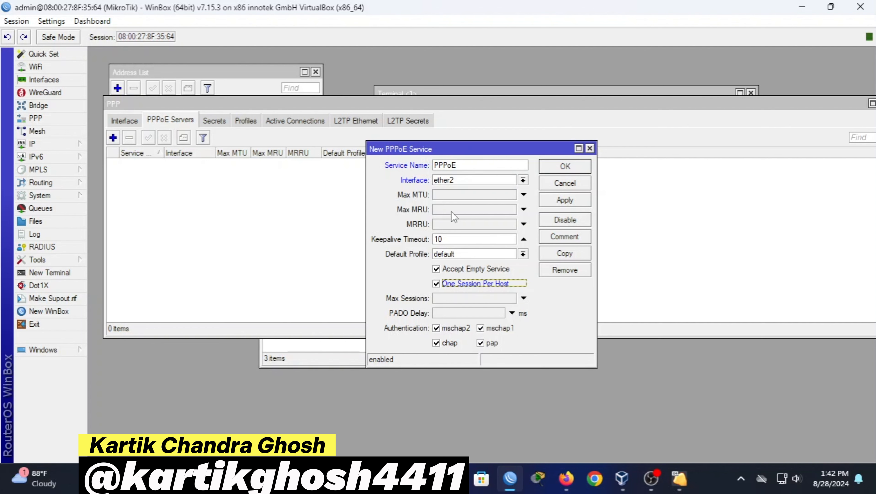
pyautogui.click(453, 253)
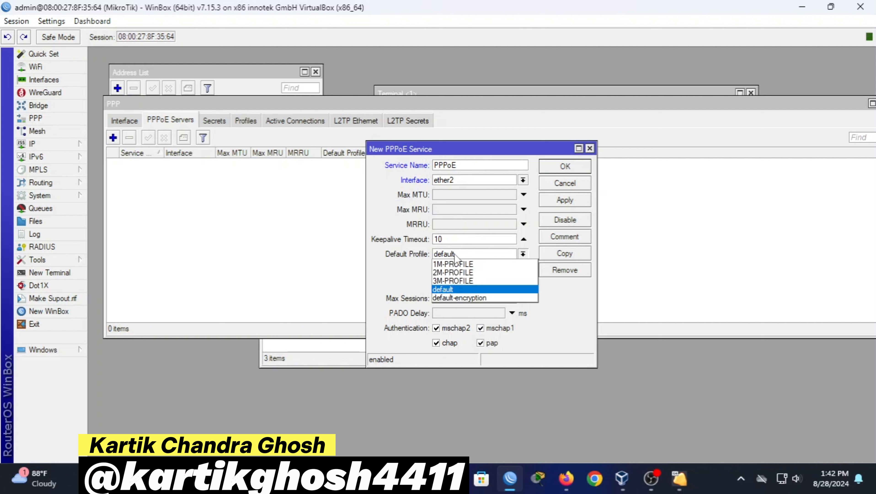
pyautogui.click(472, 297)
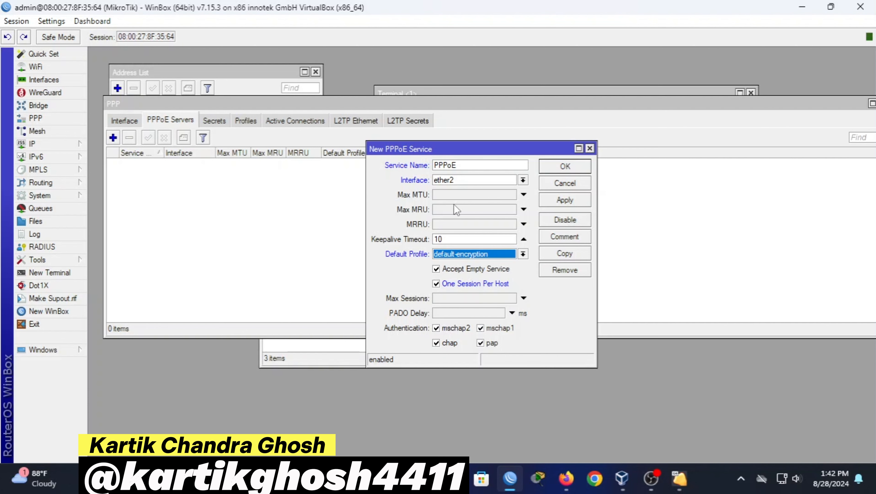
pyautogui.click(492, 346)
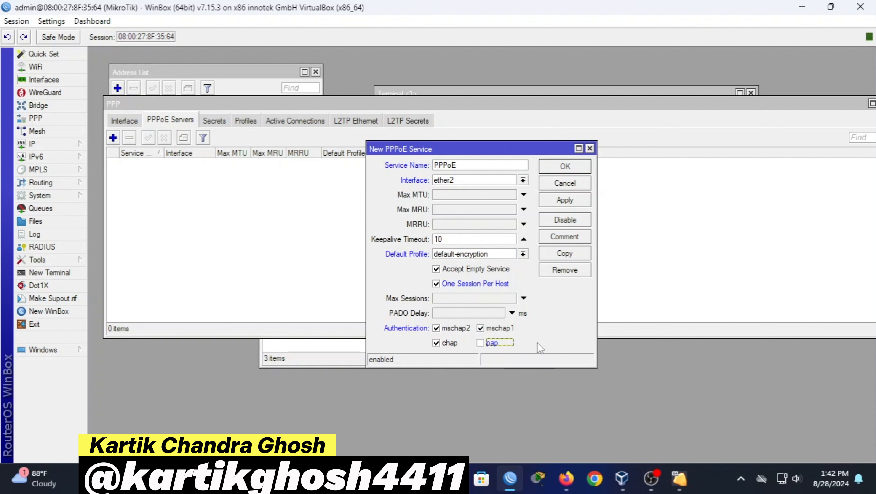
pyautogui.click(565, 204)
pyautogui.click(568, 167)
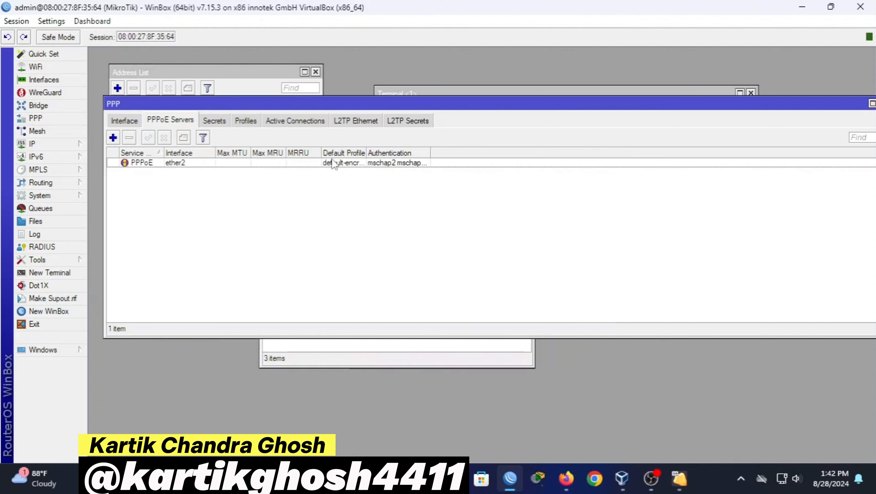
pyautogui.click(215, 120)
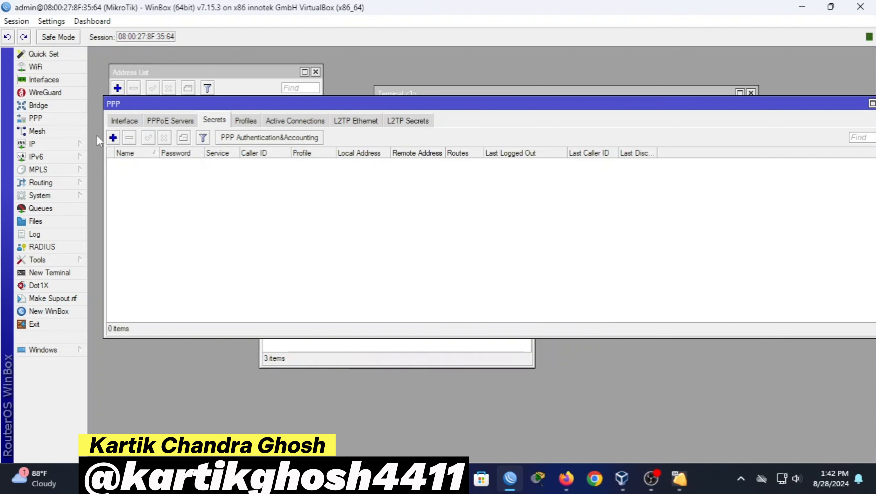
pyautogui.click(113, 138)
# Add secret user1 with a password, service pppoe and profile 1M-PROFILE
pyautogui.press('BackSpace')
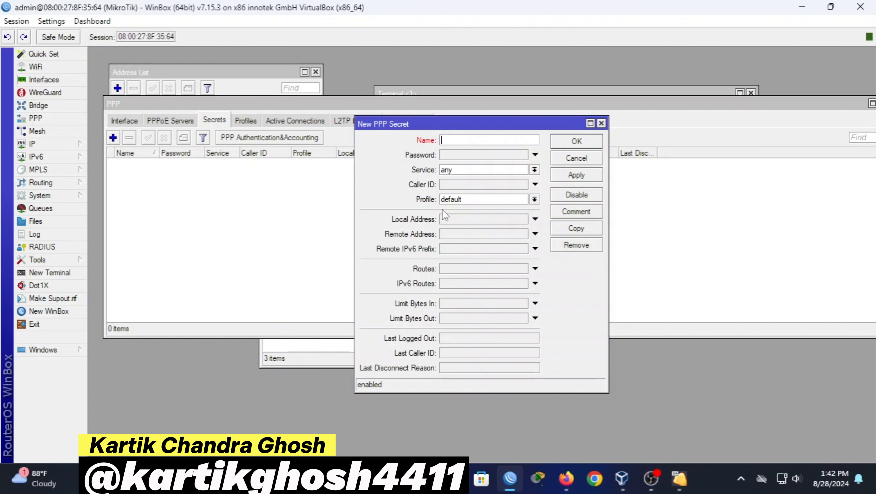
pyautogui.write('user1')
pyautogui.click(455, 156)
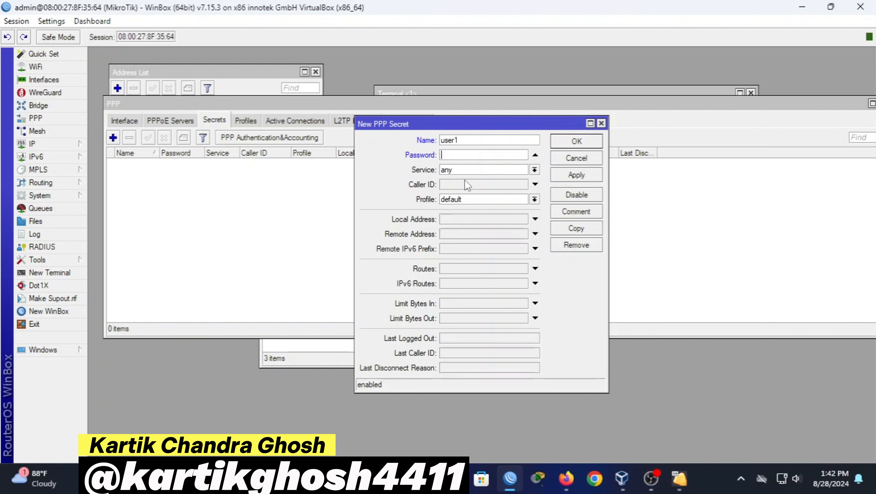
pyautogui.write('***')
pyautogui.click(465, 173)
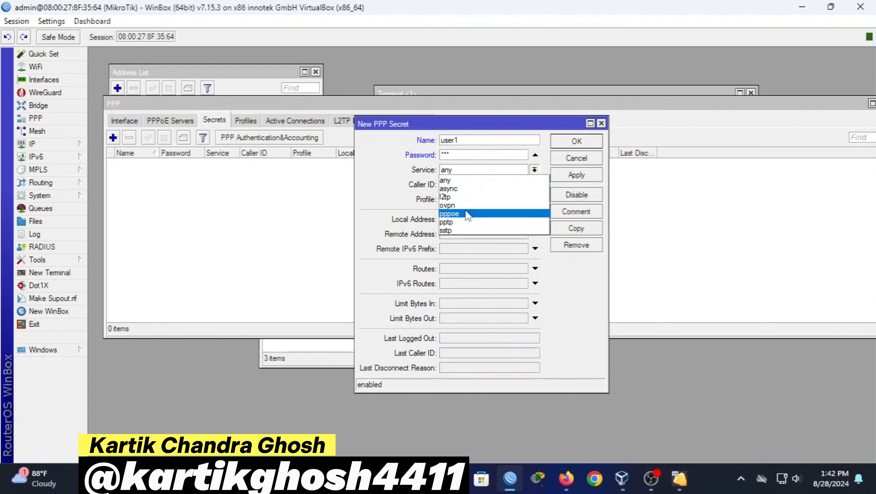
pyautogui.click(487, 214)
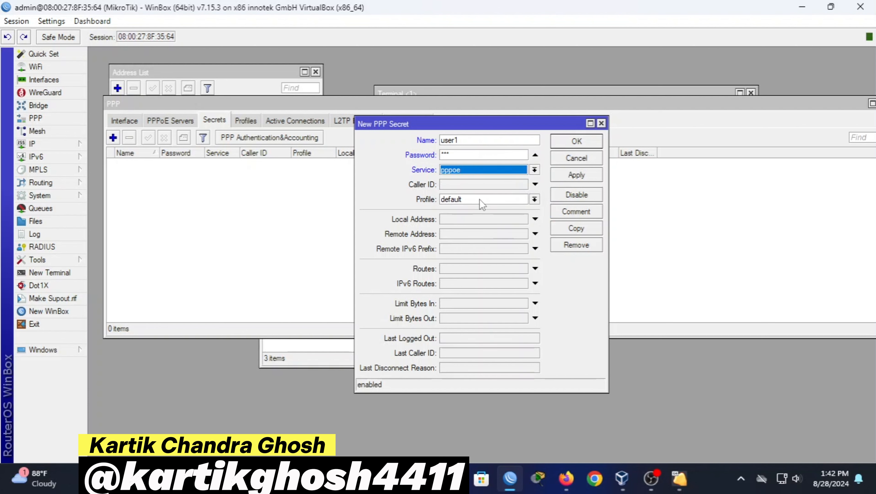
pyautogui.click(482, 205)
pyautogui.click(482, 209)
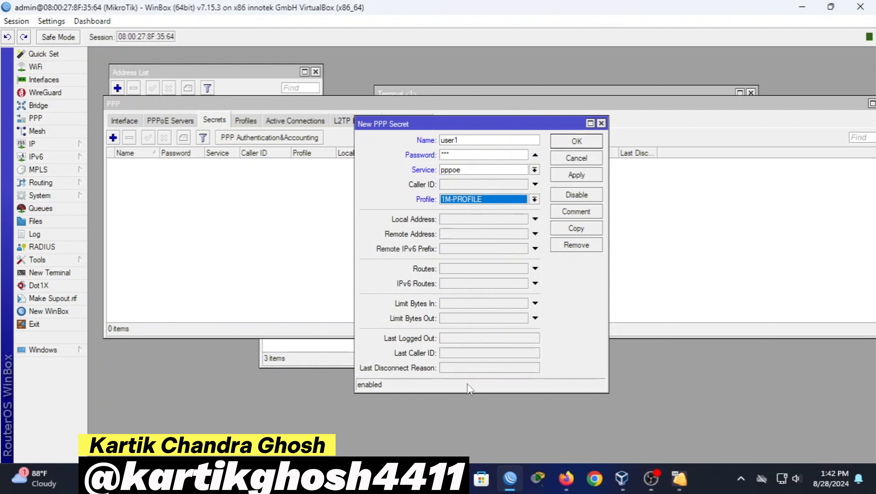
pyautogui.click(574, 176)
pyautogui.click(583, 146)
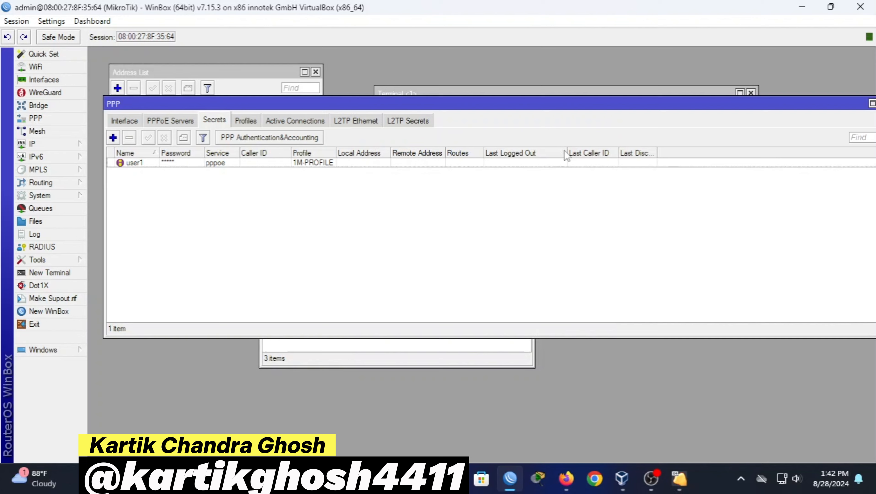
# Add secret user2 with a password, service pppoe and profile 2M-PROFILE
pyautogui.click(113, 137)
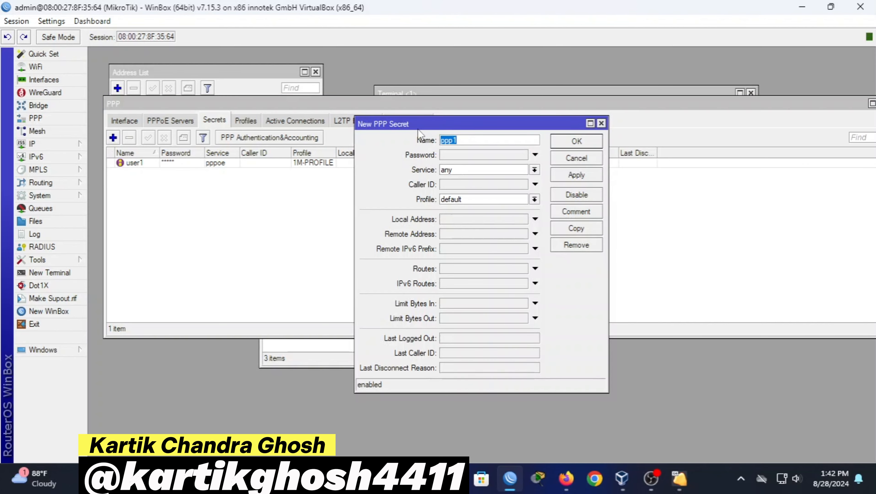
pyautogui.moveTo(418, 128); pyautogui.dragTo(368, 198)
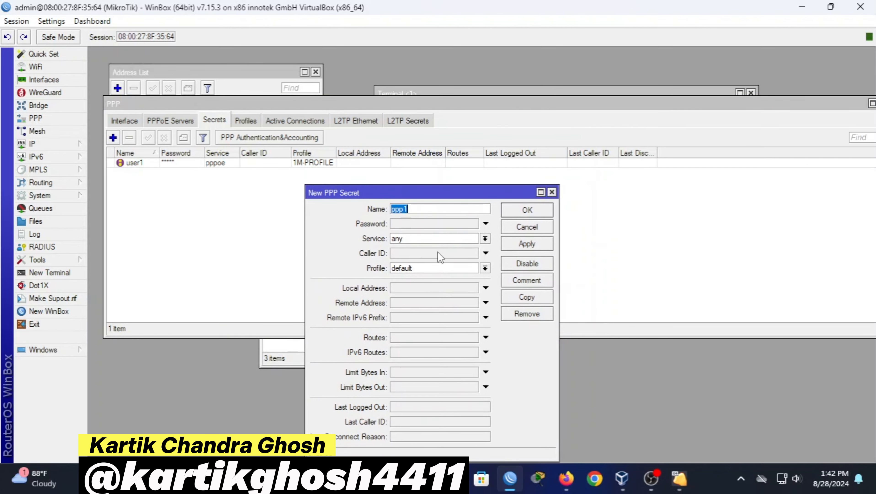
pyautogui.press('BackSpace')
pyautogui.write('user2')
pyautogui.click(421, 226)
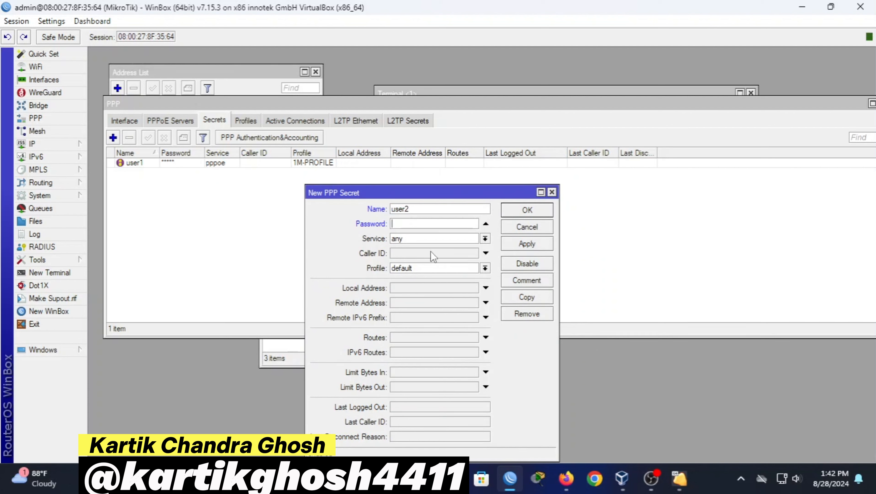
pyautogui.write('123')
pyautogui.click(446, 238)
pyautogui.click(456, 280)
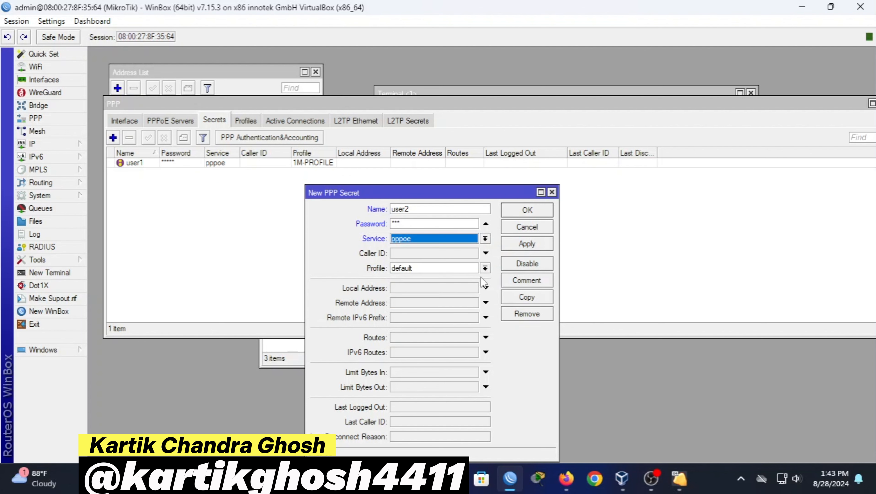
pyautogui.click(485, 268)
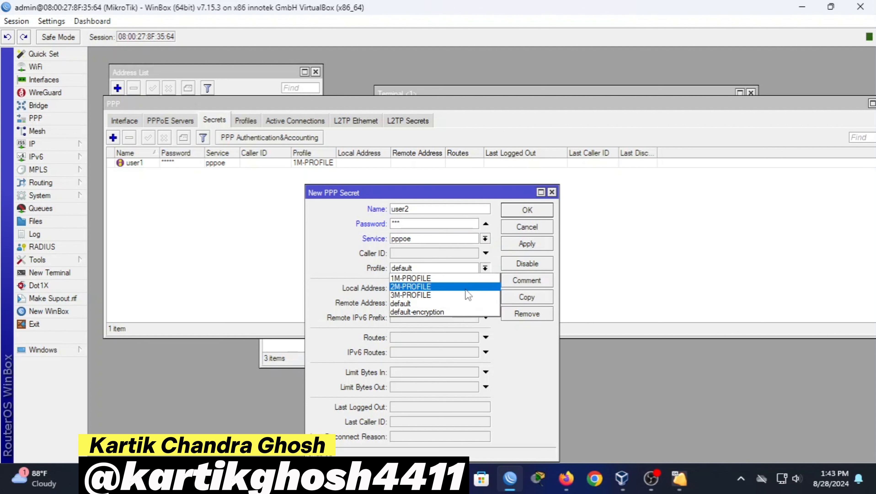
pyautogui.click(465, 287)
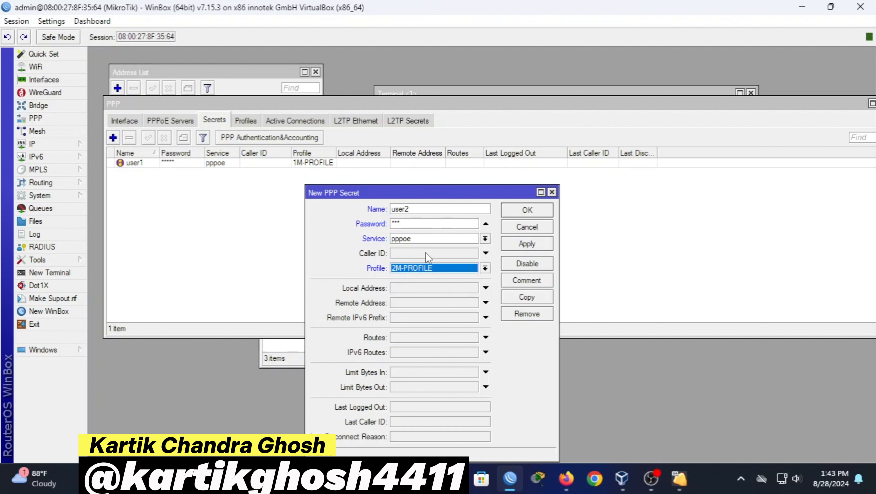
pyautogui.click(525, 244)
pyautogui.click(527, 210)
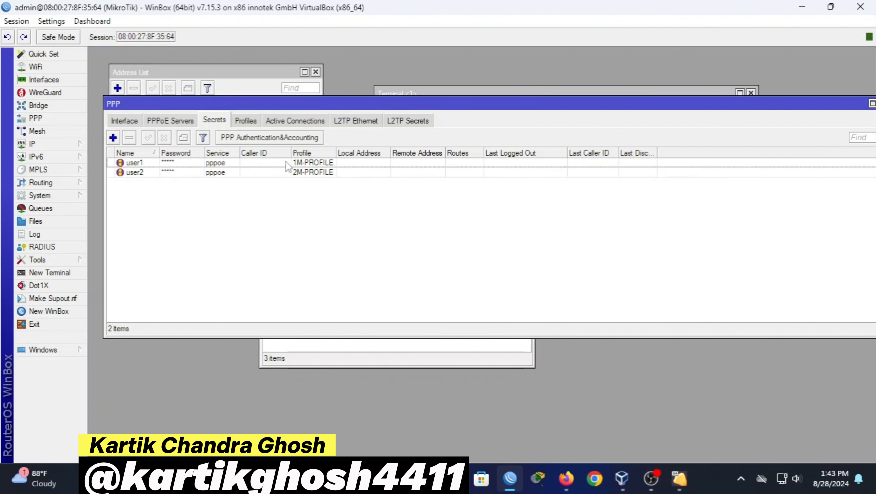
# Add the third user secret with a password, service pppoe and profile 3M-PROFILE
pyautogui.click(113, 137)
pyautogui.moveTo(478, 194); pyautogui.dragTo(528, 187)
pyautogui.press('BackSpace')
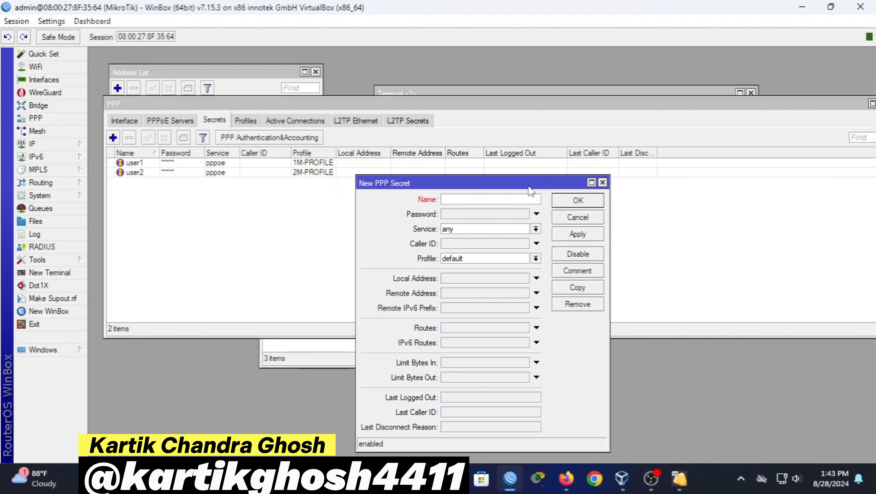
pyautogui.write('user3')
pyautogui.click(508, 215)
pyautogui.write('123')
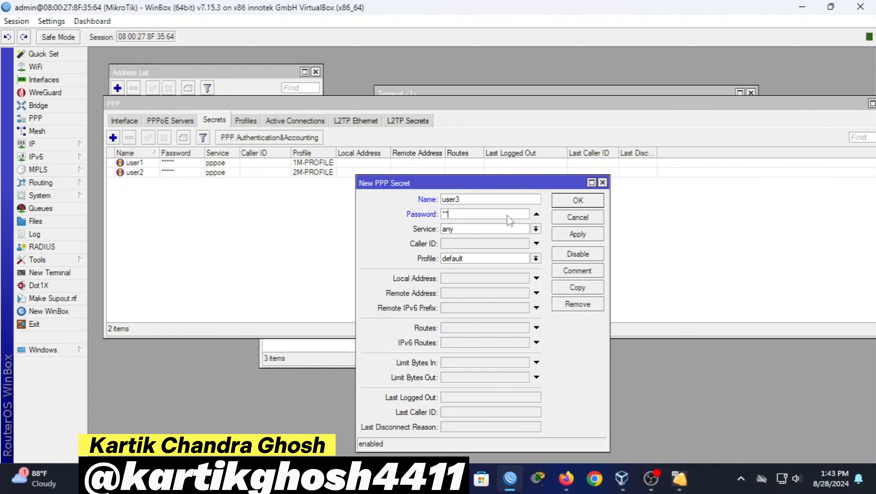
pyautogui.click(536, 229)
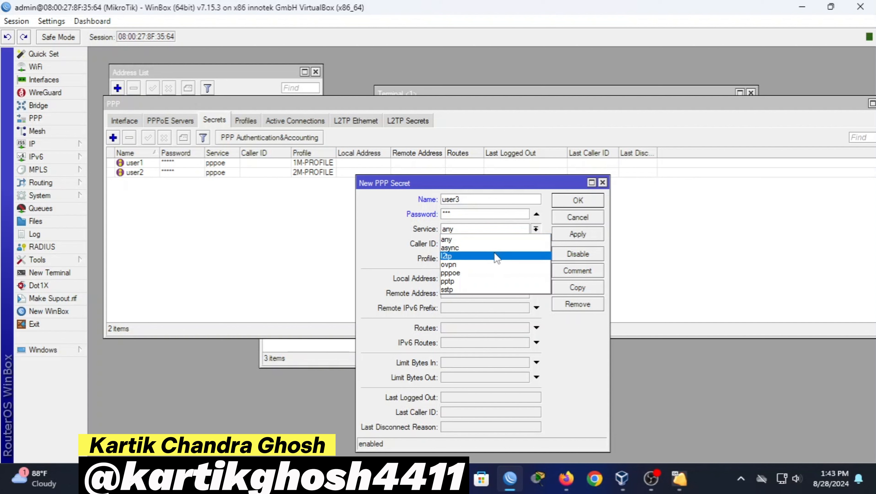
pyautogui.click(480, 272)
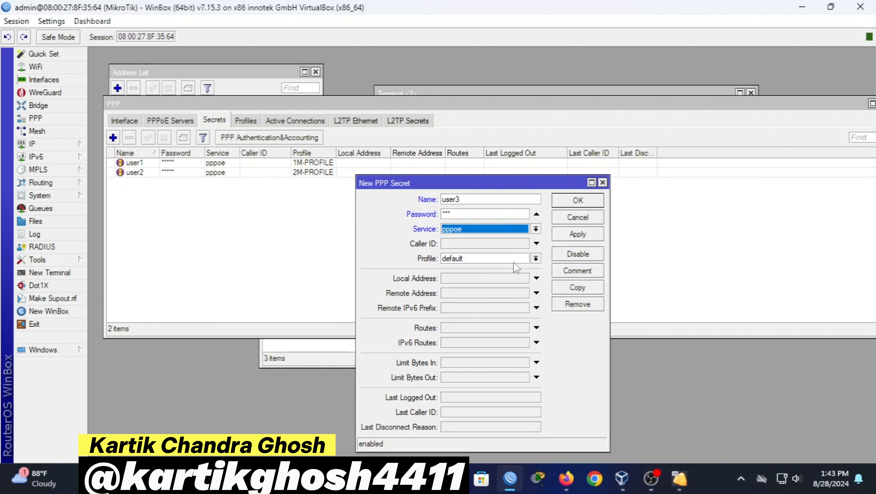
pyautogui.click(536, 258)
pyautogui.click(501, 287)
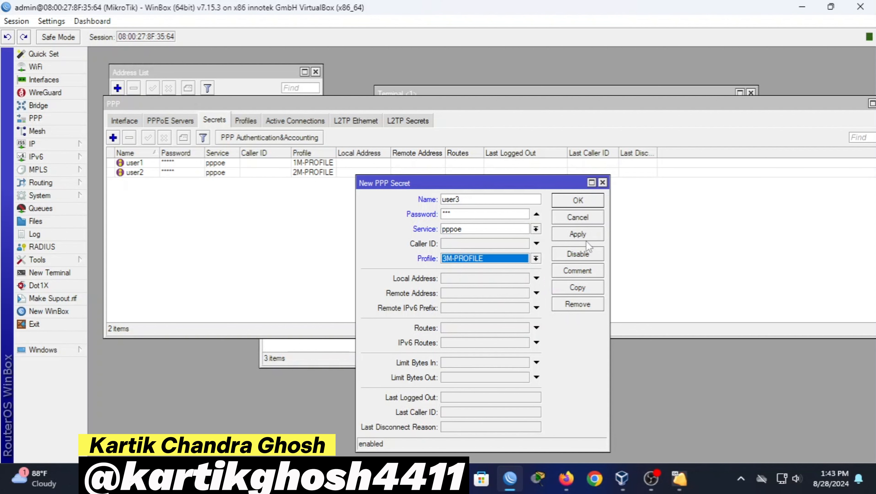
pyautogui.click(577, 234)
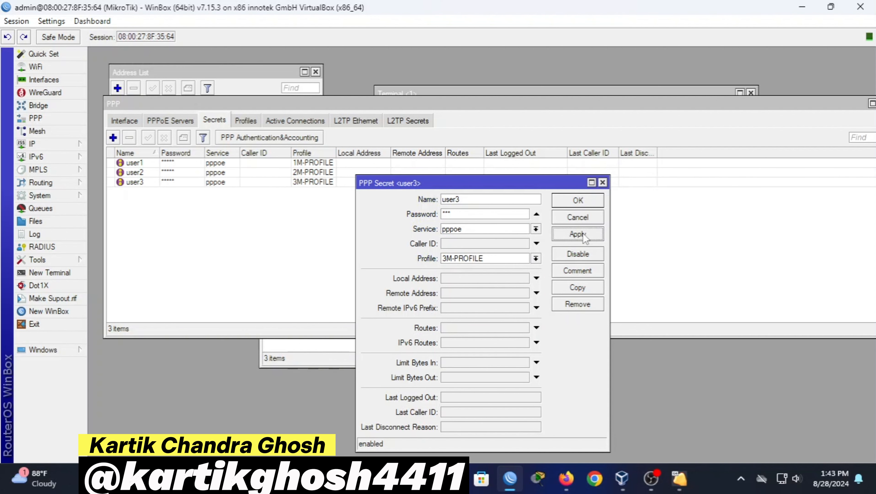
pyautogui.click(583, 202)
pyautogui.moveTo(572, 107); pyautogui.dragTo(531, 114)
# Close the PPP, Terminal and IP Pool windows and open the Queue List window
pyautogui.click(842, 110)
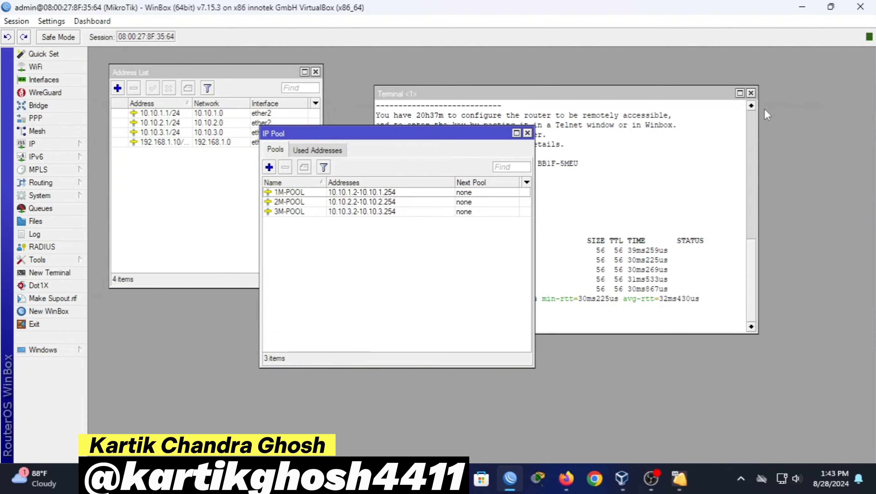
pyautogui.click(750, 93)
pyautogui.click(527, 133)
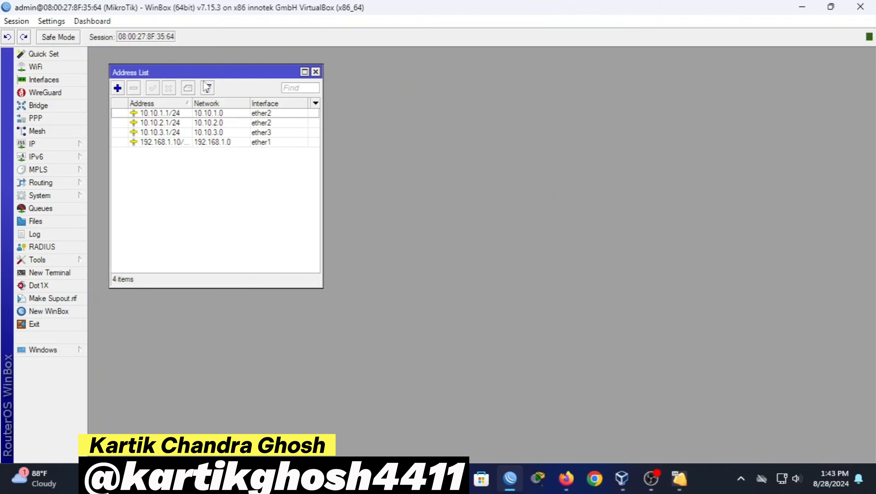
pyautogui.moveTo(203, 72); pyautogui.dragTo(198, 67)
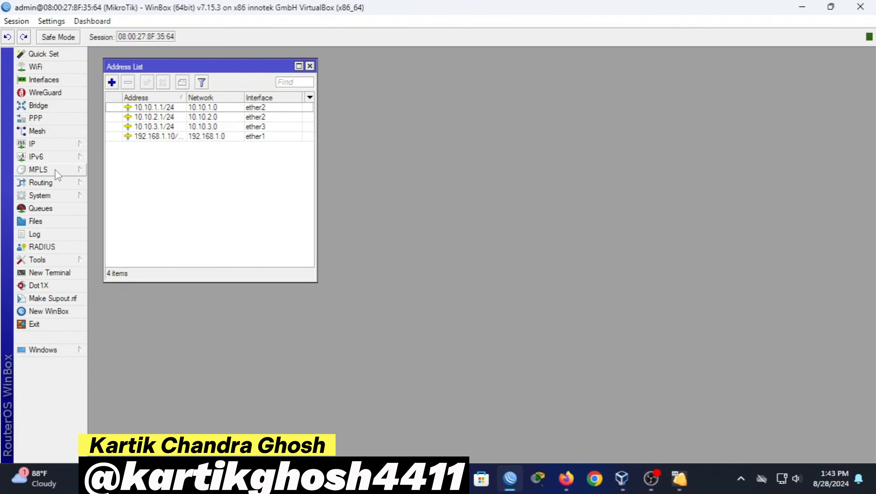
pyautogui.click(57, 209)
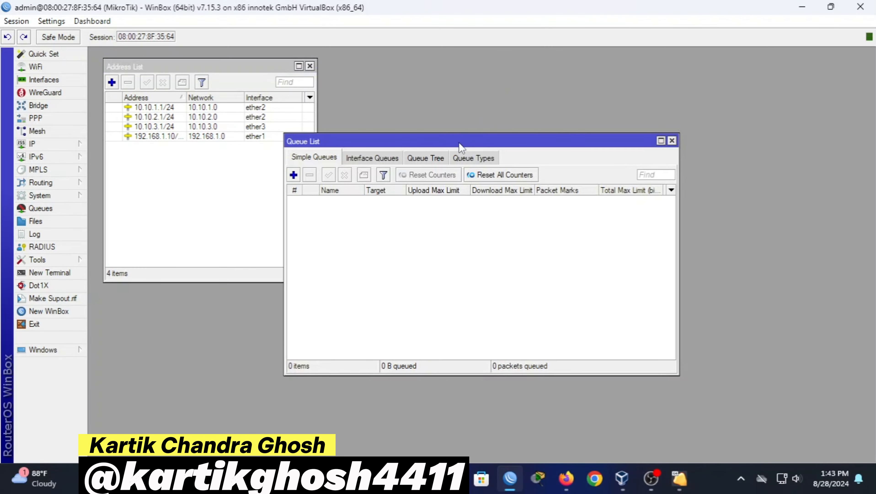
pyautogui.moveTo(458, 142); pyautogui.dragTo(539, 86)
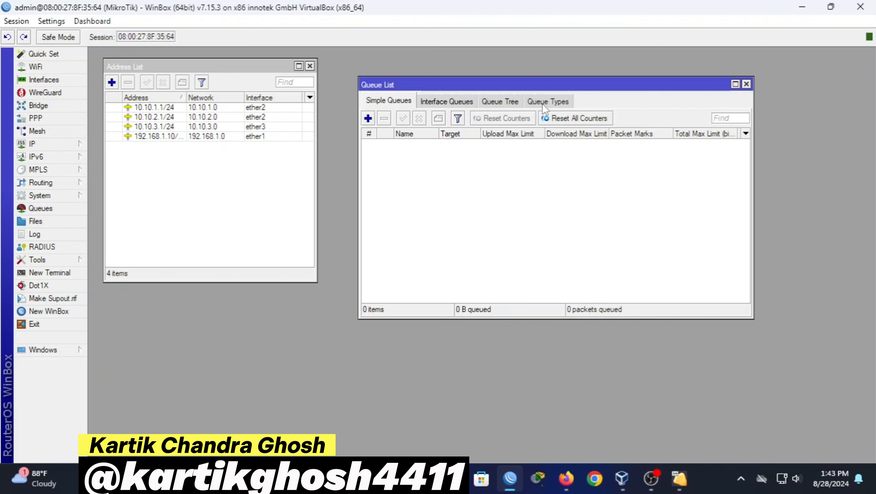
# Create the 1M-UPLOAD queue type: kind pcq, rate 1M, classified by source address
pyautogui.click(541, 102)
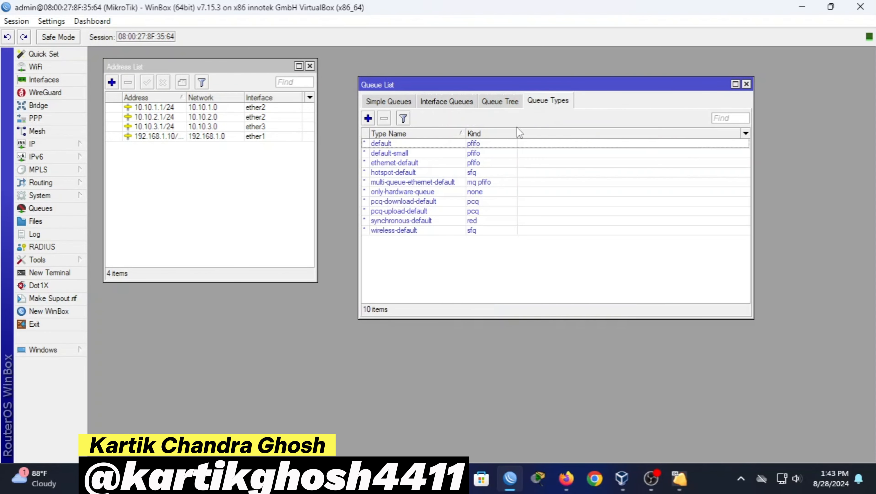
pyautogui.click(367, 118)
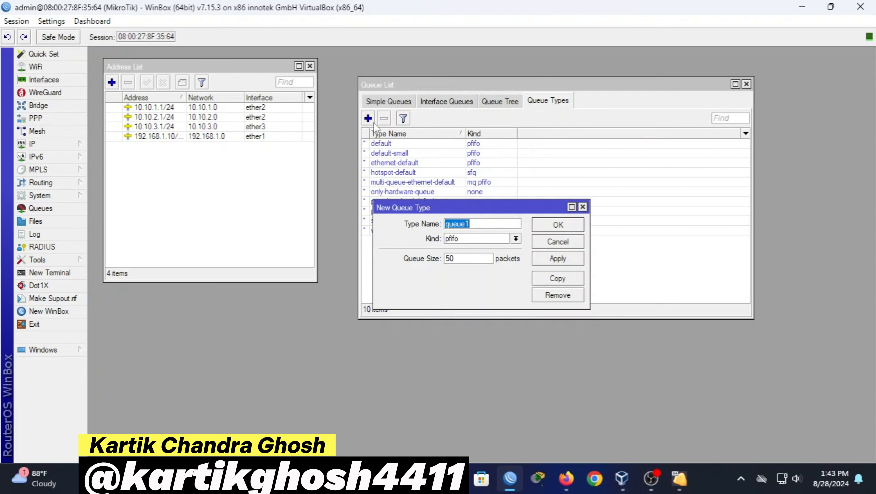
pyautogui.moveTo(474, 207); pyautogui.dragTo(522, 198)
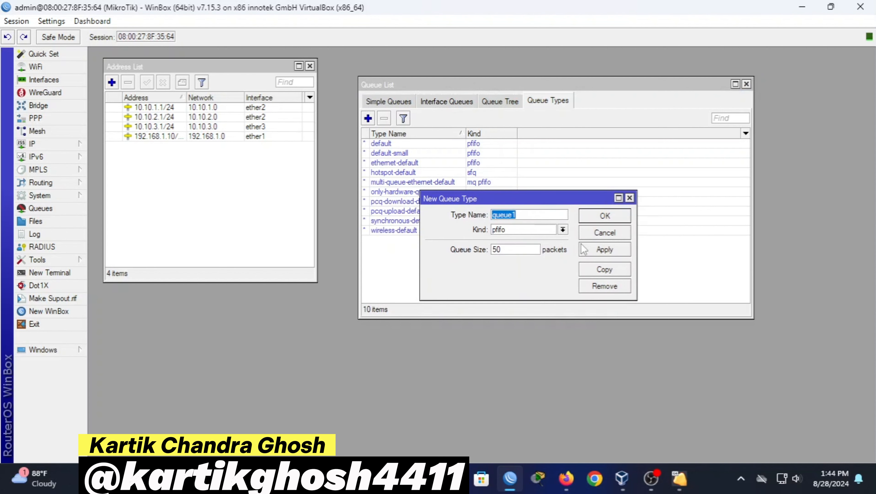
pyautogui.write('1M-UPLOAD')
pyautogui.click(562, 229)
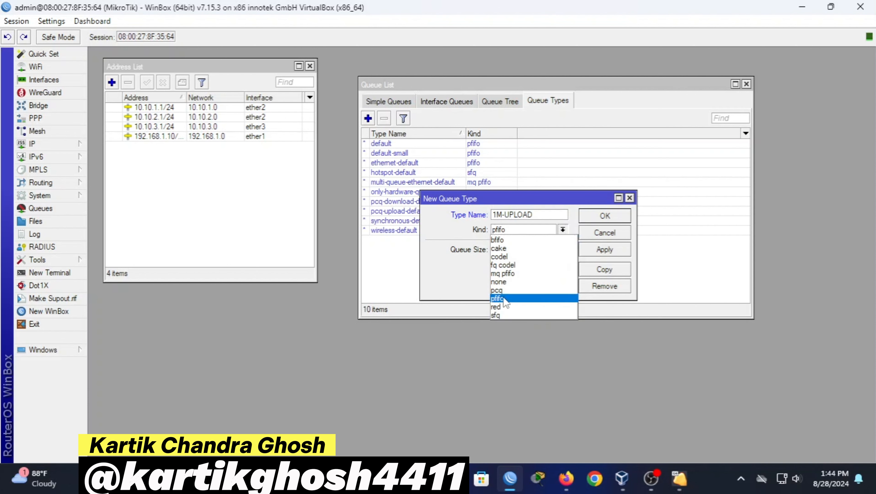
pyautogui.click(499, 290)
pyautogui.click(517, 249)
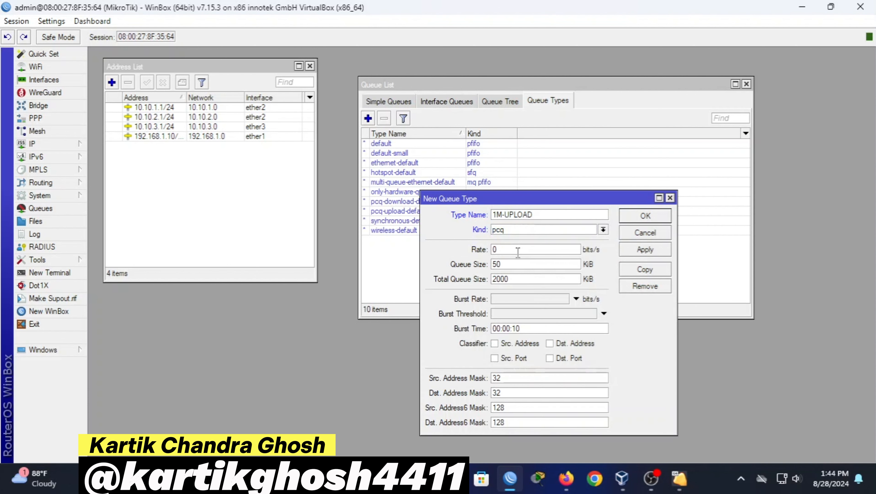
pyautogui.press('BackSpace')
pyautogui.write('1M')
pyautogui.click(533, 345)
pyautogui.click(657, 246)
pyautogui.click(645, 216)
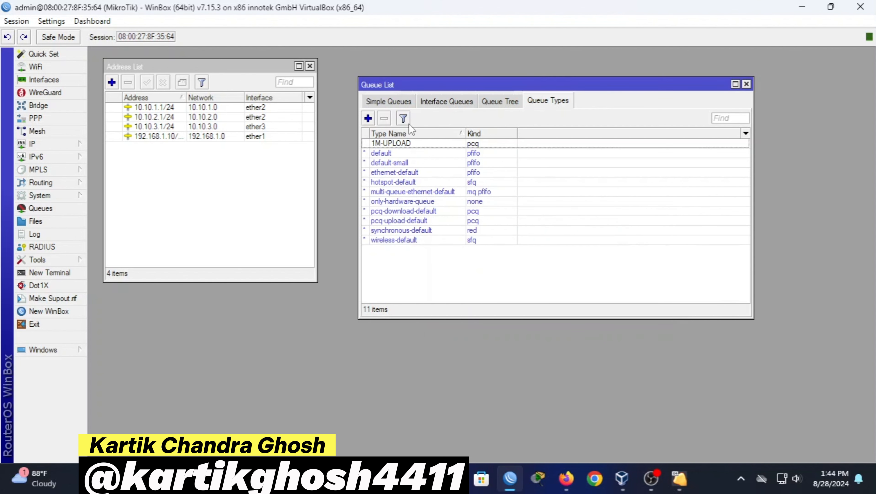
# Create the 1M-DOWNLOAD queue type: kind pcq, rate 1M, classified by destination address
pyautogui.click(368, 118)
pyautogui.press('BackSpace')
pyautogui.write('1')
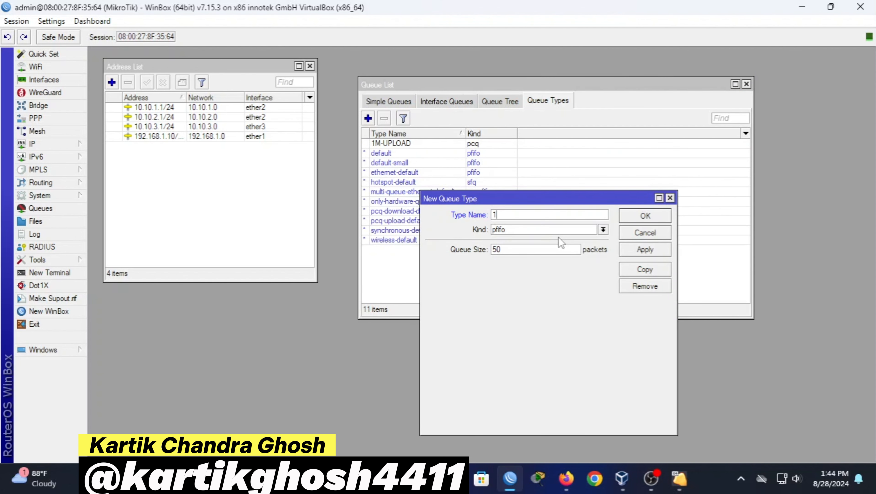
pyautogui.write('M-DOWNLOAD')
pyautogui.click(554, 229)
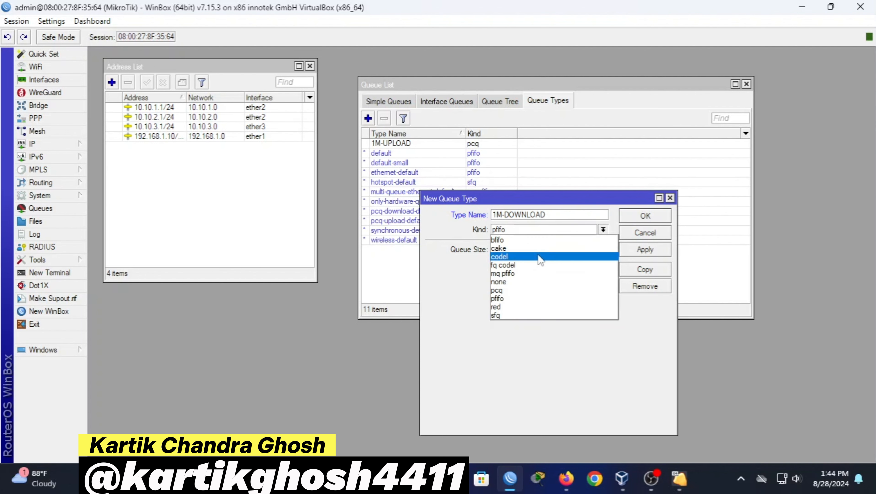
pyautogui.click(514, 290)
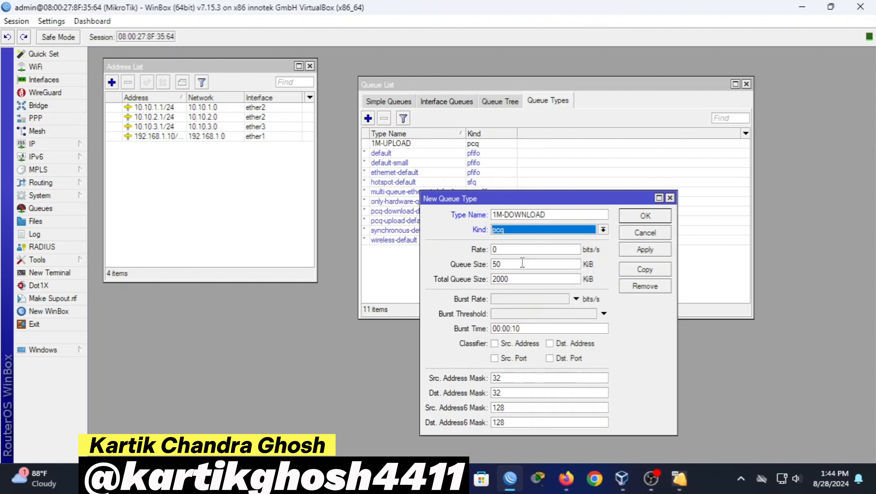
pyautogui.press('Tab')
pyautogui.write('1')
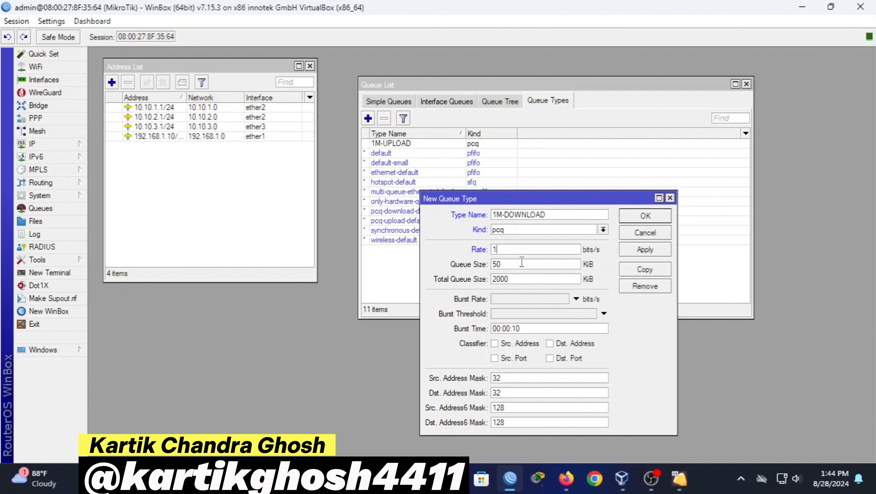
pyautogui.click(572, 343)
pyautogui.click(644, 250)
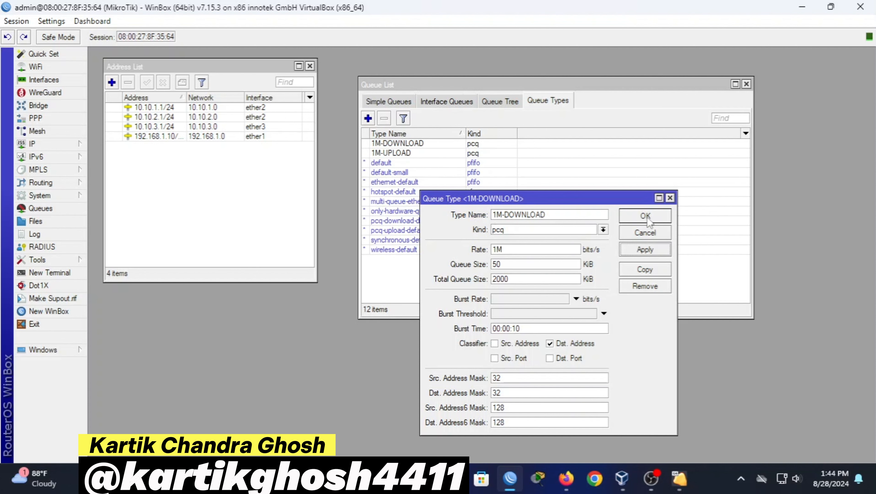
pyautogui.click(644, 215)
# Create the 2M-UPLOAD queue type: kind pcq, rate 2M, classified by source address
pyautogui.click(367, 118)
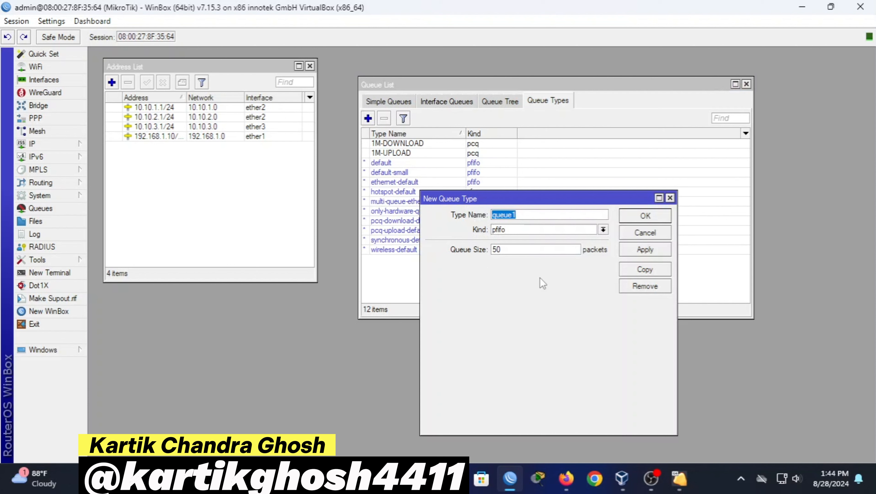
pyautogui.press('BackSpace')
pyautogui.write('2M-UPLOAD')
pyautogui.click(603, 230)
pyautogui.click(535, 290)
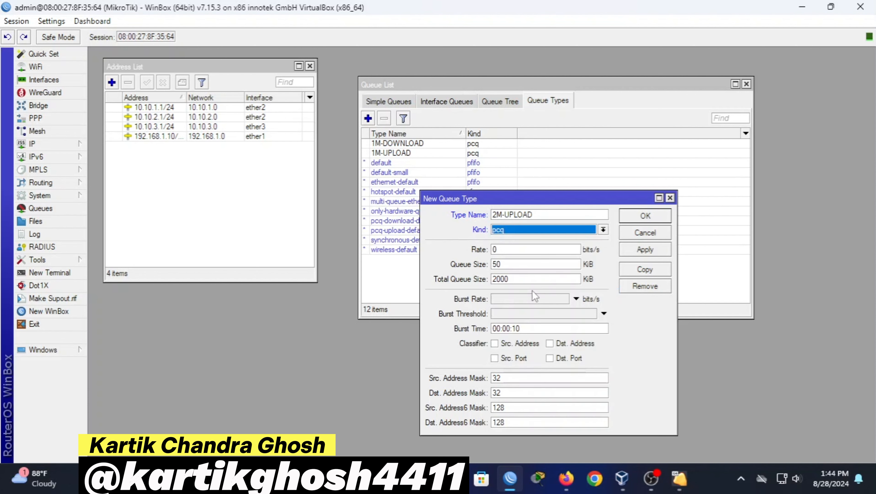
pyautogui.click(522, 263)
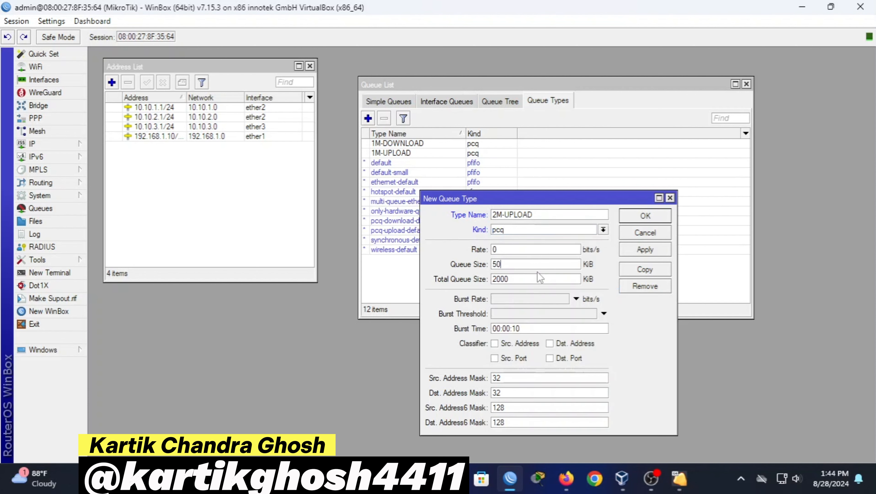
pyautogui.click(540, 249)
pyautogui.write('2M')
pyautogui.click(530, 345)
pyautogui.click(644, 249)
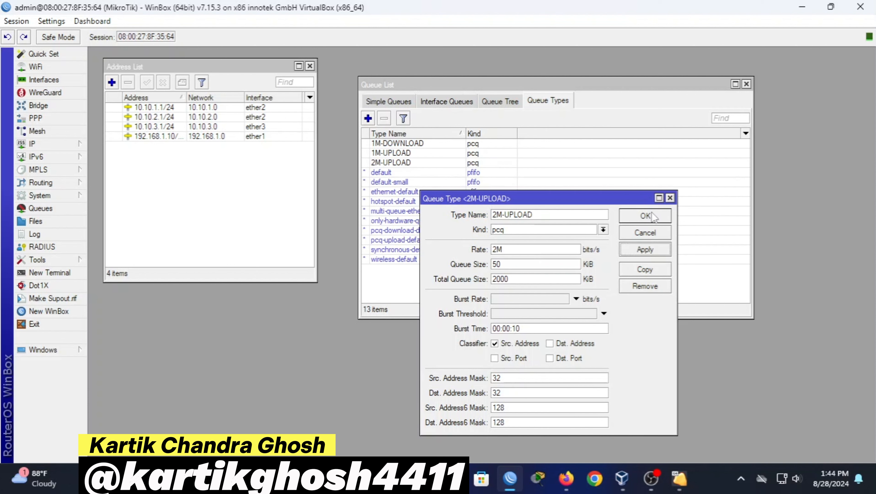
pyautogui.click(644, 216)
# Create the 2M-DOWNLOAD queue type: kind pcq, rate 2M, classified by destination address
pyautogui.click(367, 118)
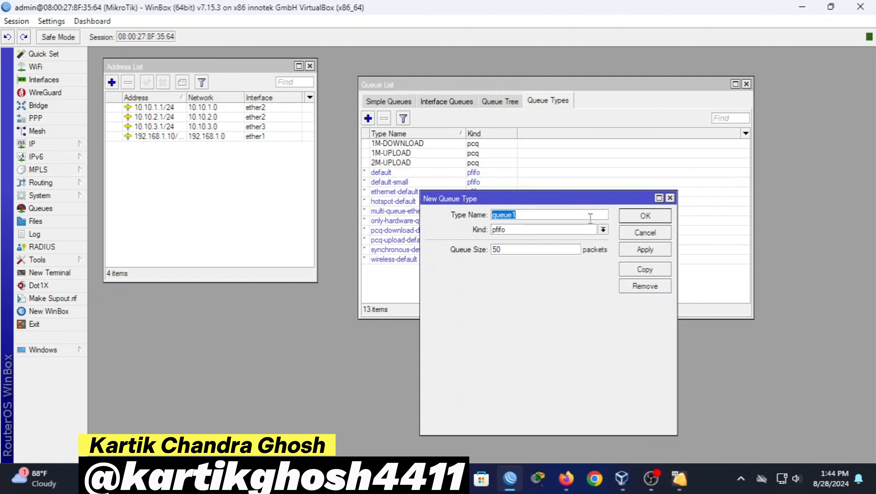
pyautogui.press('BackSpace')
pyautogui.write('2M')
pyautogui.write('-DOW')
pyautogui.write('NN')
pyautogui.write('LOAD')
pyautogui.click(588, 231)
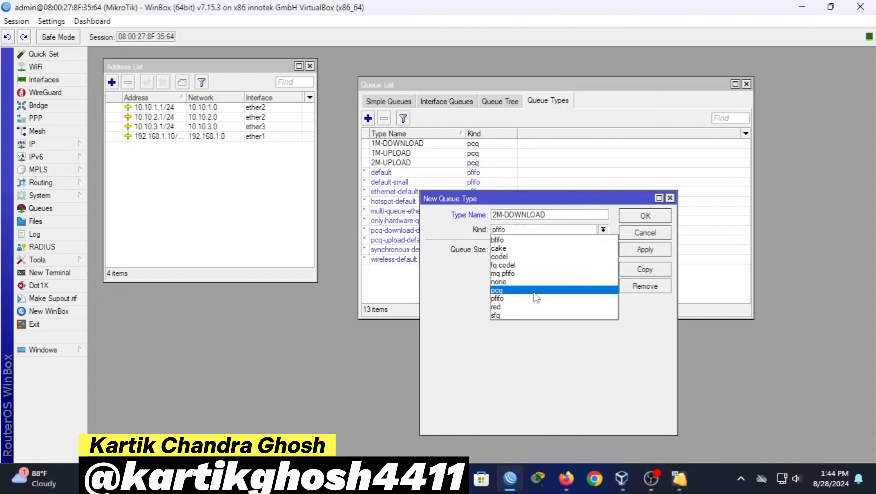
pyautogui.click(535, 291)
pyautogui.click(532, 250)
pyautogui.press('BackSpace')
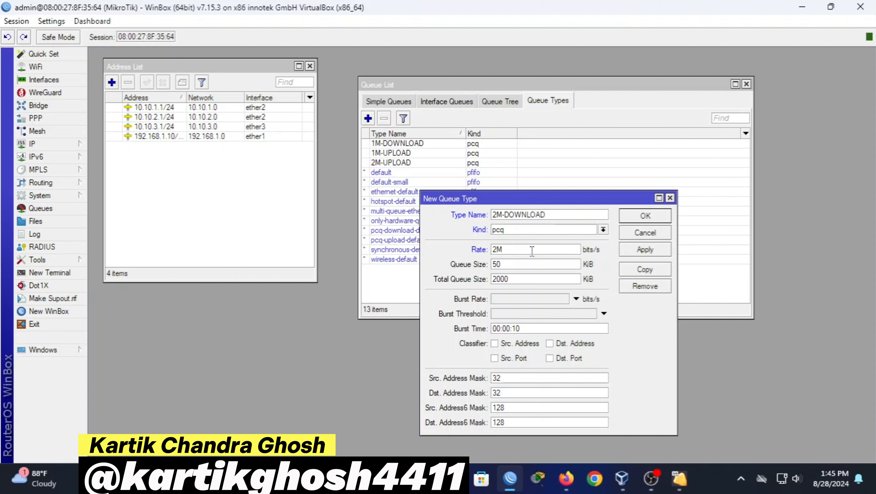
pyautogui.write('2M')
pyautogui.click(572, 344)
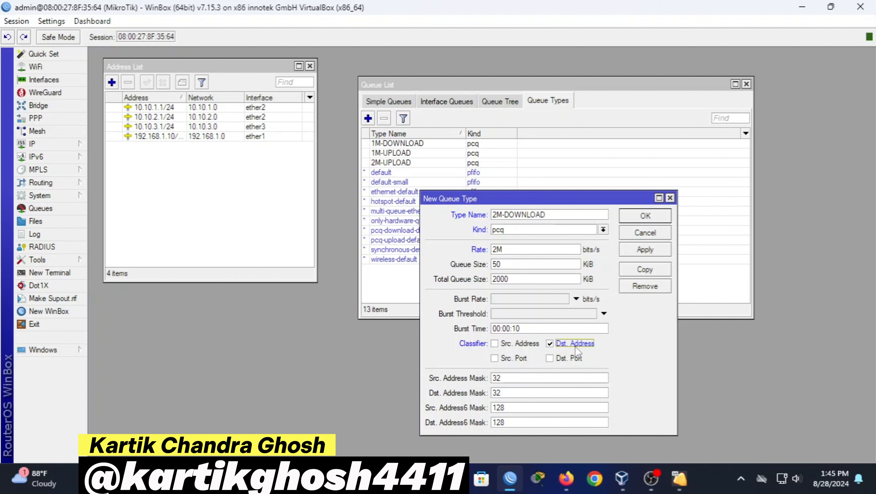
pyautogui.click(645, 249)
pyautogui.click(645, 215)
# Create the pcq queue type 3M-UPLOAD with a 3M rate limit
pyautogui.click(367, 118)
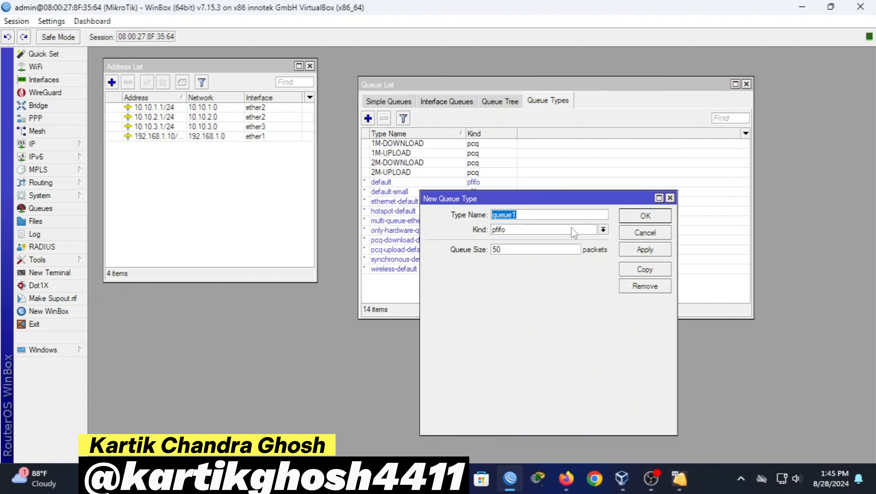
pyautogui.press('BackSpace')
pyautogui.write('3M-UPLOAD')
pyautogui.click(603, 230)
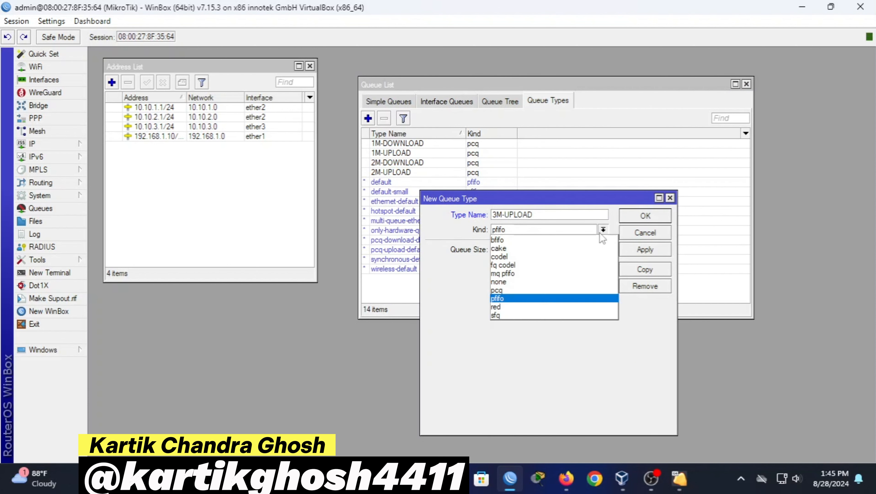
pyautogui.click(533, 296)
pyautogui.click(541, 248)
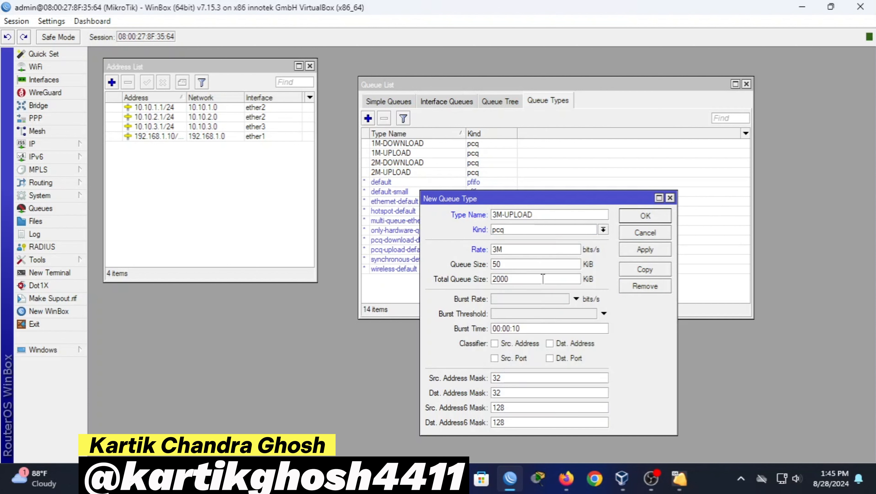
pyautogui.click(655, 249)
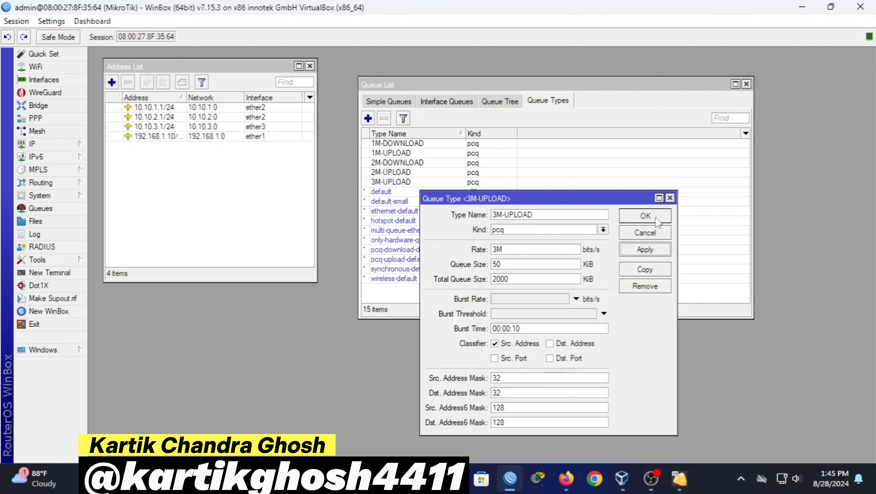
pyautogui.click(645, 215)
# Create the pcq queue type 3M-DOWNLOAD with a 3M rate limit
pyautogui.click(368, 118)
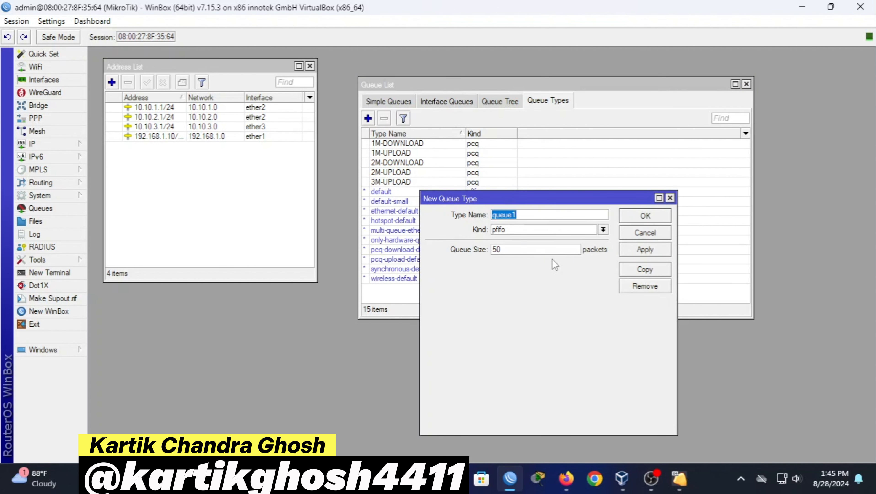
pyautogui.write('3M-DOWNLOAD')
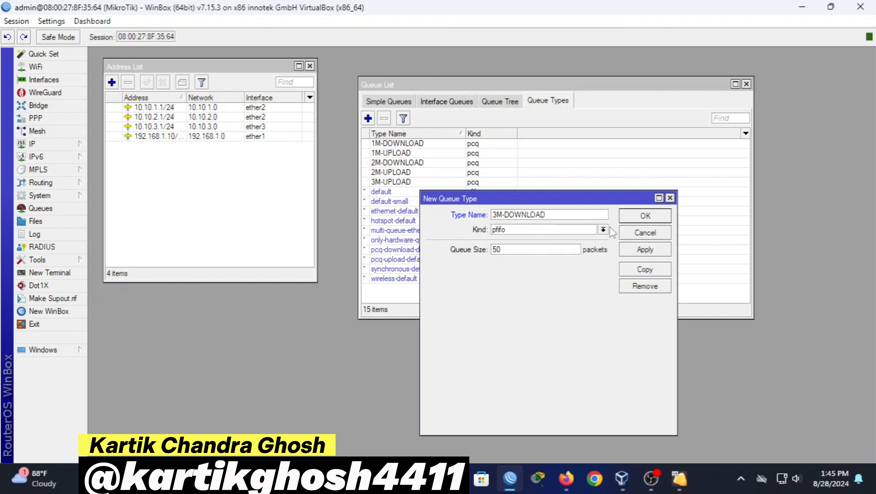
pyautogui.click(603, 229)
pyautogui.click(527, 292)
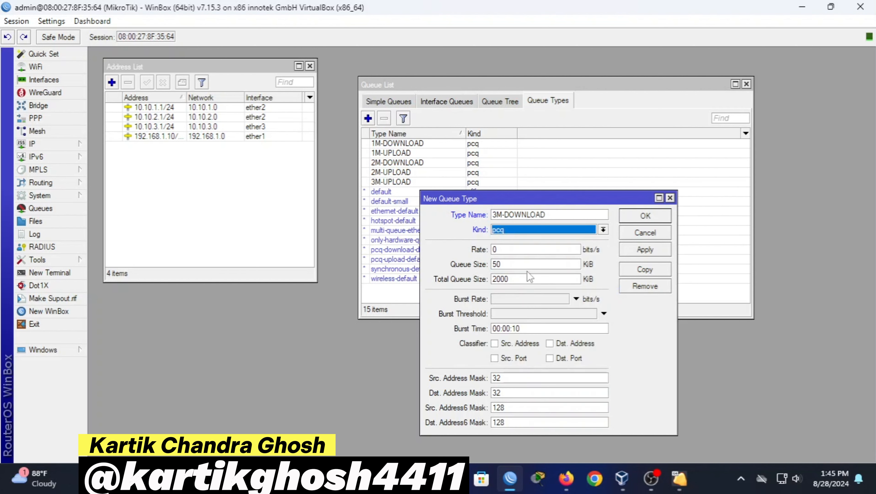
pyautogui.click(518, 250)
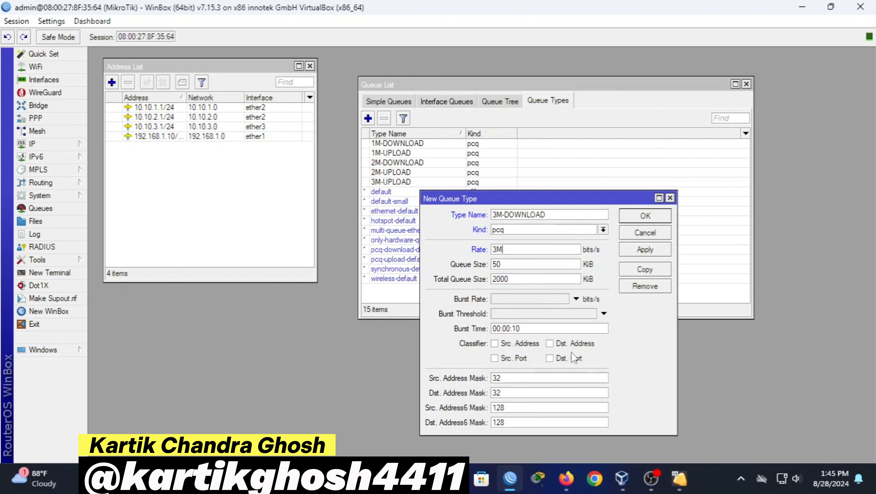
pyautogui.click(644, 249)
pyautogui.click(652, 216)
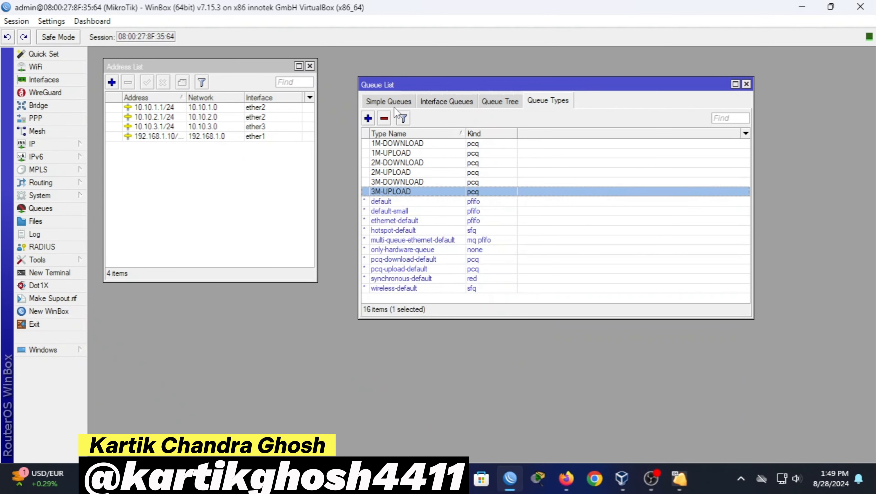
# Add a new simple queue named 1M targeting 10.10.1.0/24
pyautogui.click(397, 101)
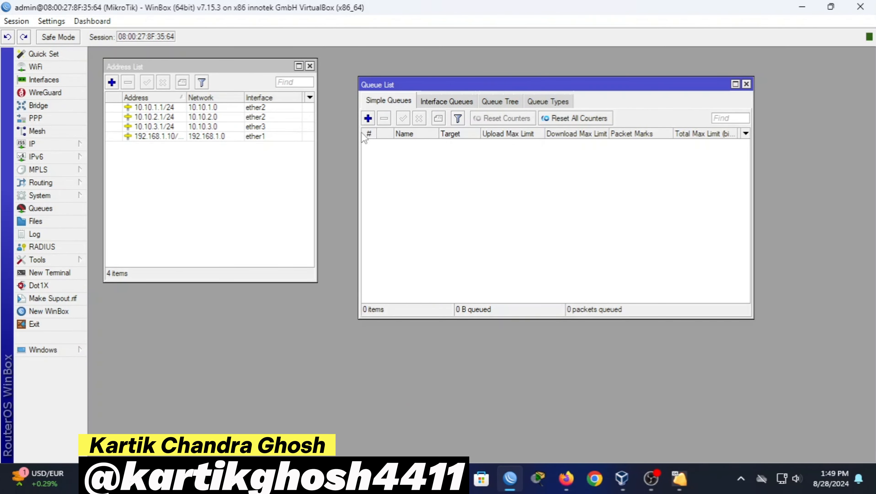
pyautogui.click(368, 118)
pyautogui.moveTo(482, 161); pyautogui.dragTo(520, 186)
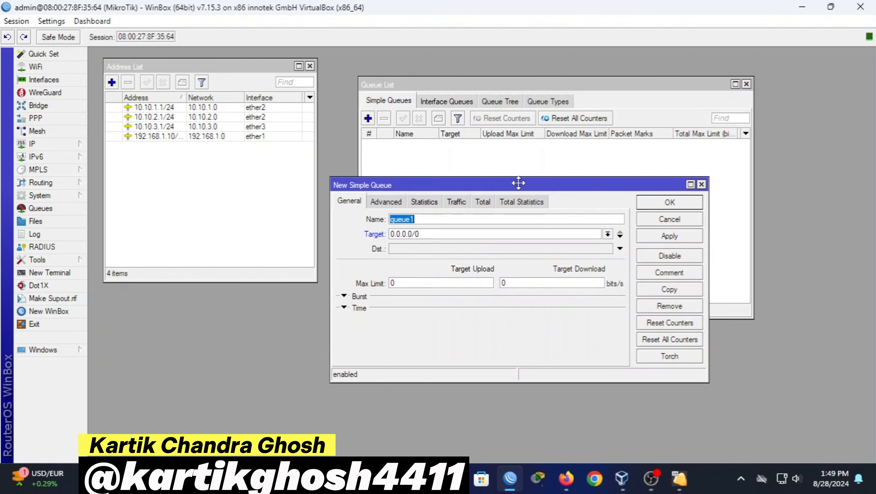
pyautogui.press('BackSpace')
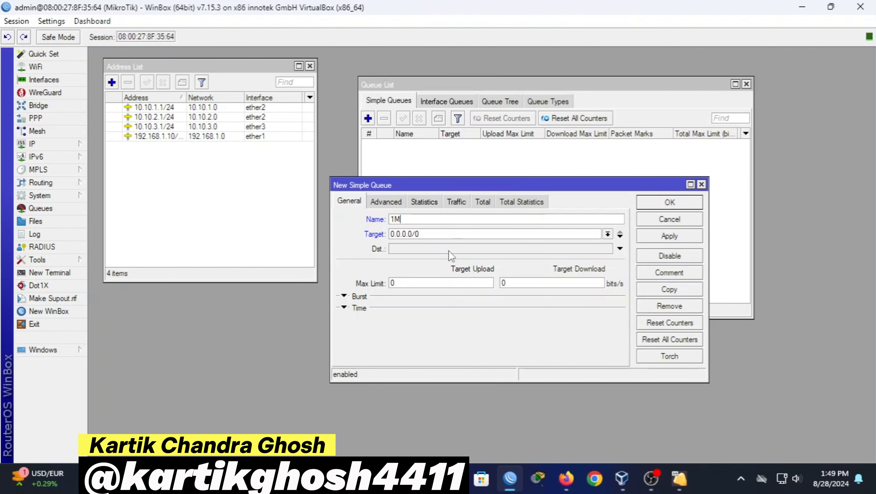
pyautogui.click(454, 234)
pyautogui.hotkey('ctrl', 'a')
pyautogui.press('BackSpace')
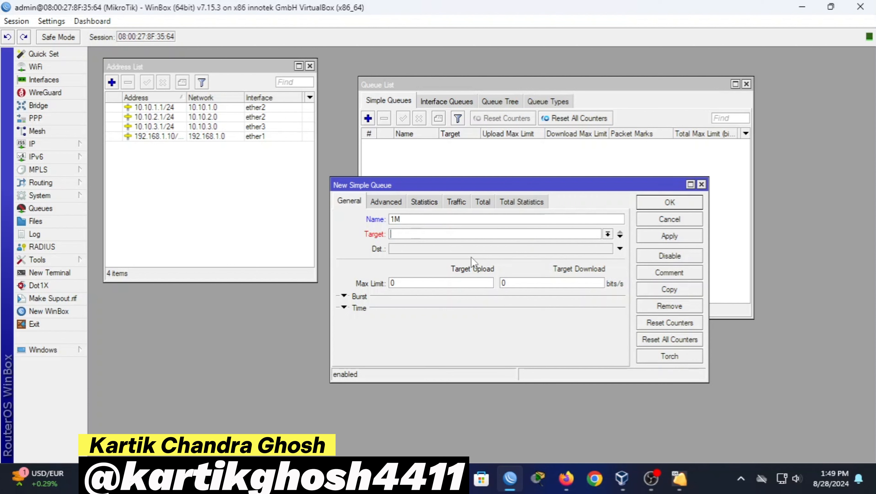
pyautogui.write('10.10.1.0/2')
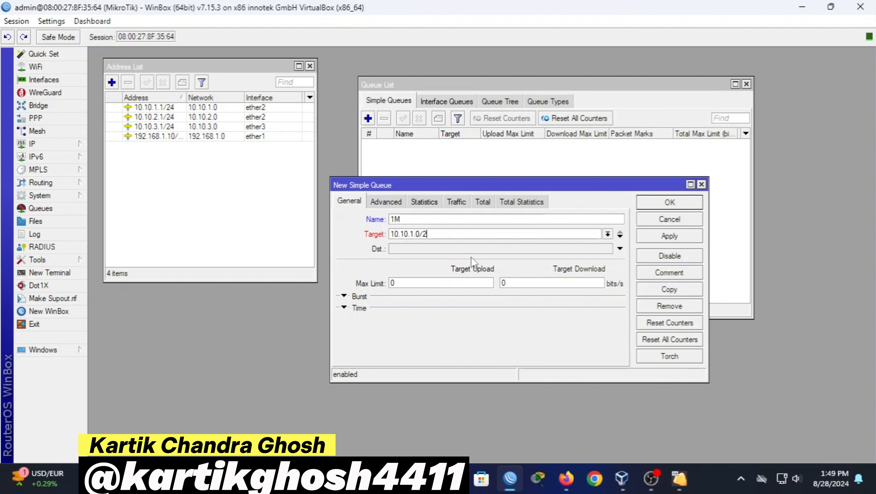
pyautogui.write('4')
pyautogui.click(437, 282)
# Give the 1M queue upload type 1M-UPLOAD and download type 1M-DOWNLOAD, and save it
pyautogui.click(398, 203)
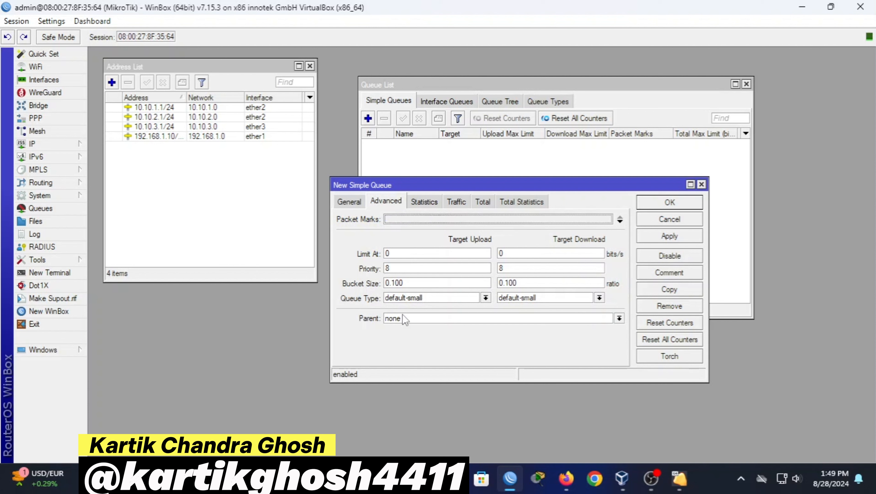
pyautogui.click(419, 300)
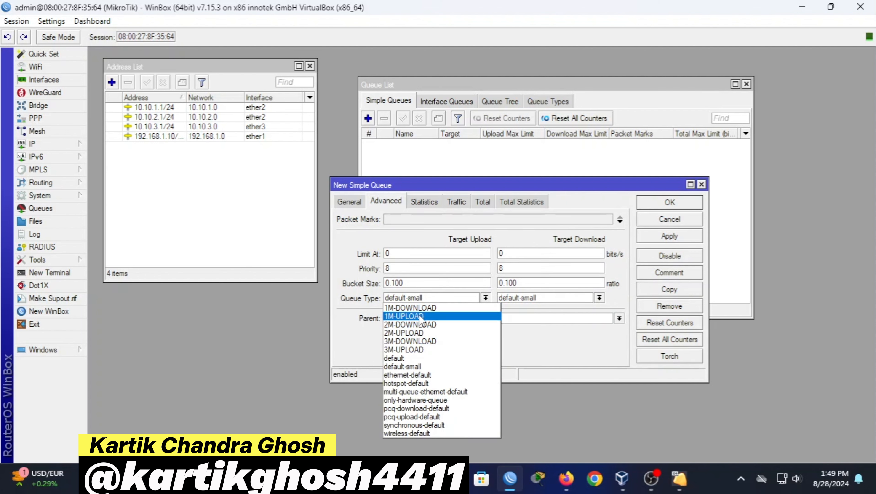
pyautogui.click(420, 316)
pyautogui.click(549, 297)
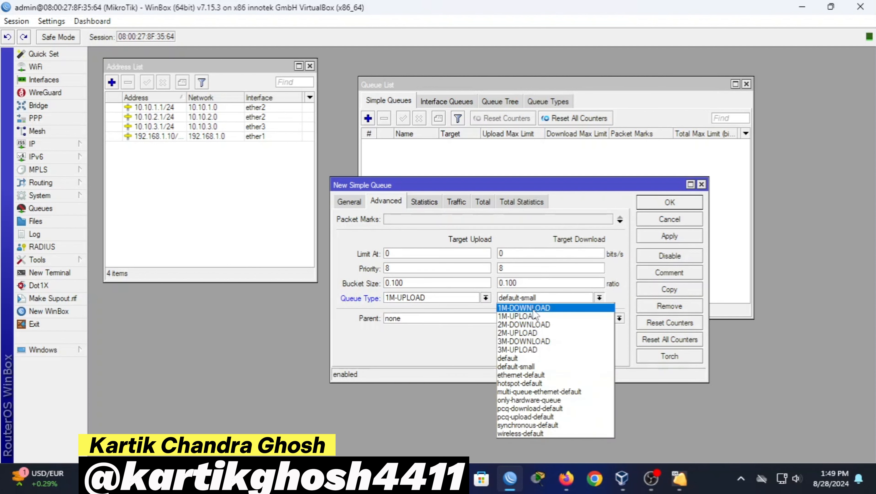
pyautogui.click(535, 308)
pyautogui.click(669, 236)
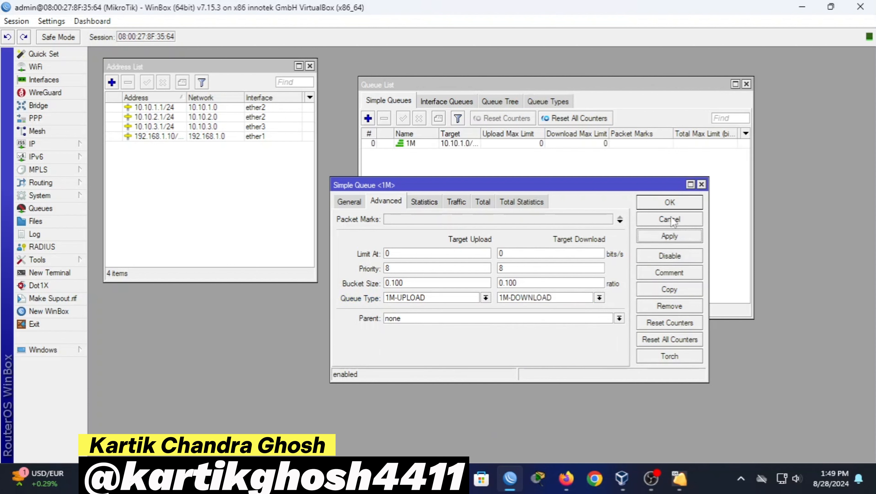
pyautogui.click(672, 204)
pyautogui.click(368, 118)
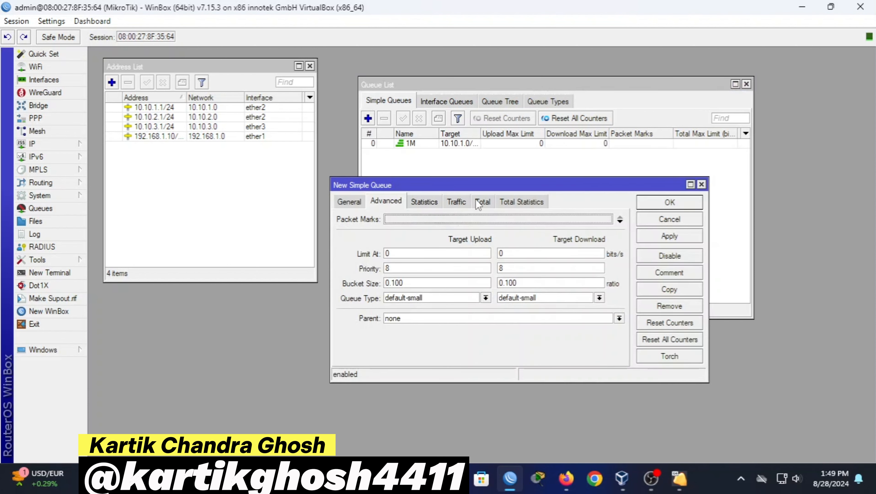
# Name the new simple queue 2M with target 10.10.2.0/24
pyautogui.click(349, 202)
pyautogui.press('BackSpace')
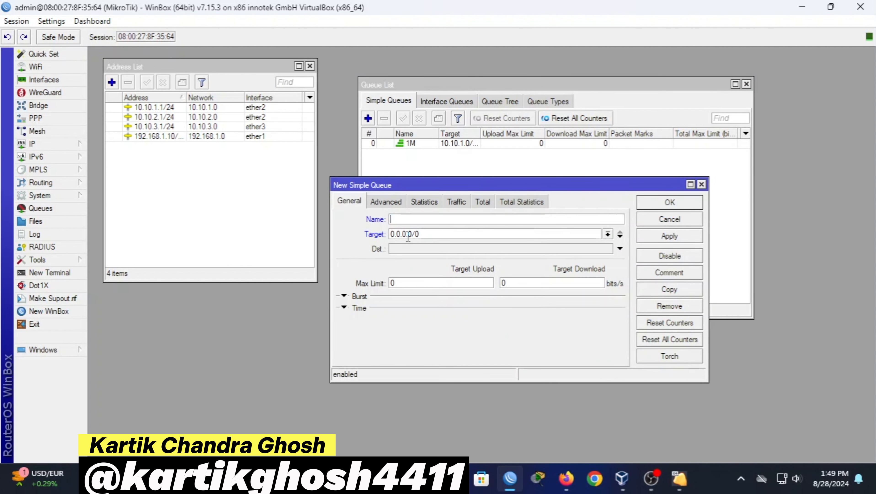
pyautogui.write('2M')
pyautogui.doubleClick(427, 239)
pyautogui.press('BackSpace')
pyautogui.write('10.10.2')
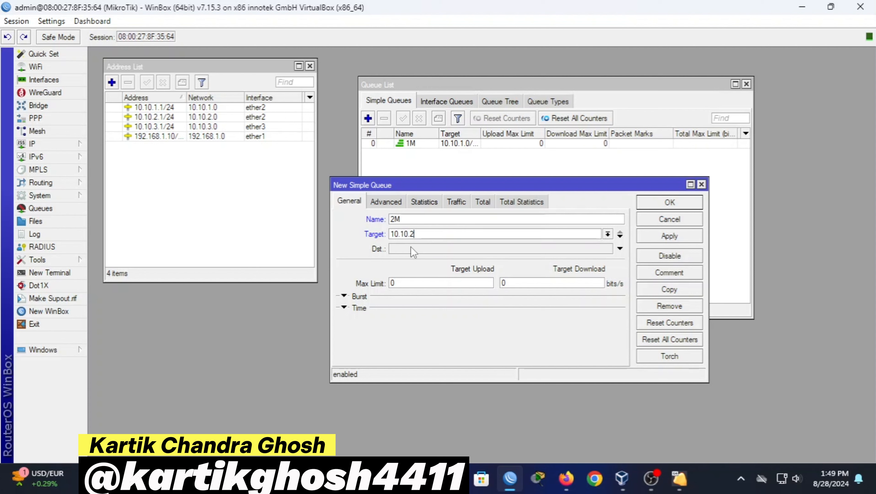
pyautogui.write('.0/24')
# Give the 2M queue upload type 2M-UPLOAD and download type 2M-DOWNLOAD, and save it
pyautogui.click(400, 201)
pyautogui.click(401, 298)
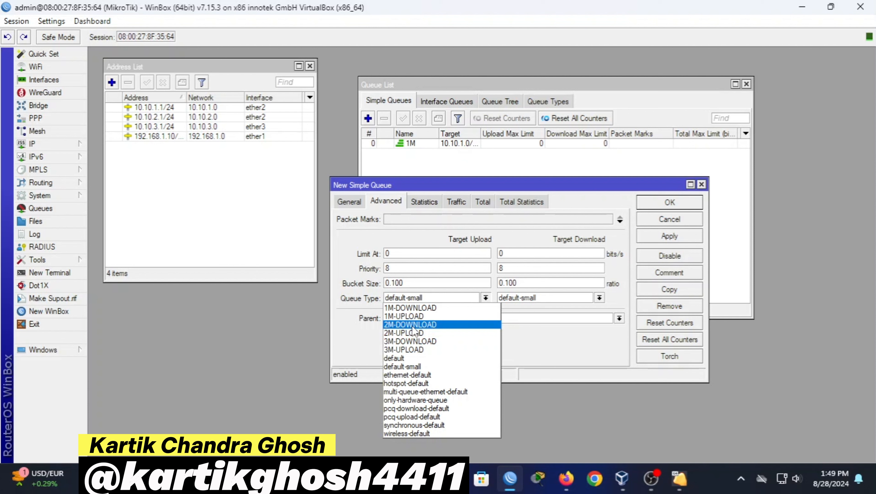
pyautogui.click(412, 332)
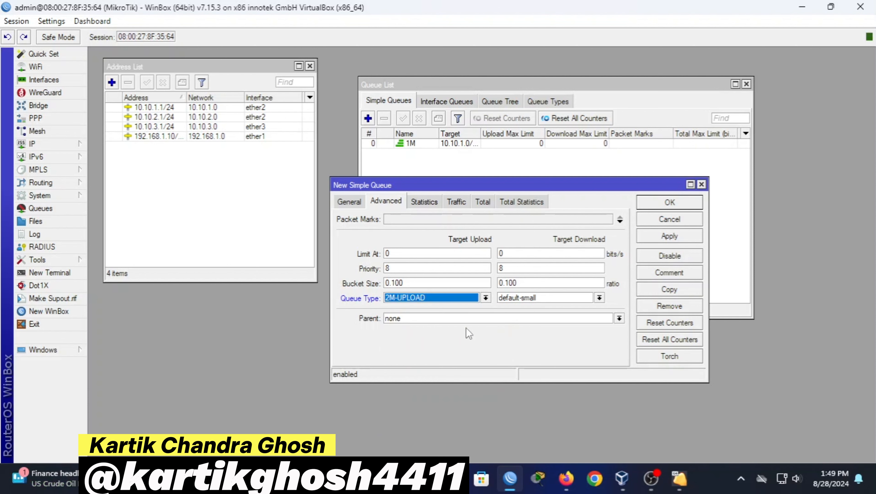
pyautogui.click(527, 299)
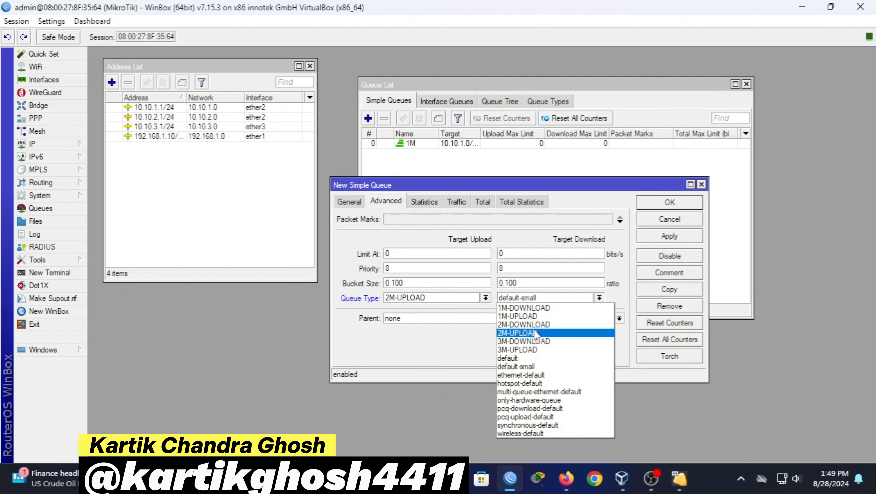
pyautogui.click(536, 324)
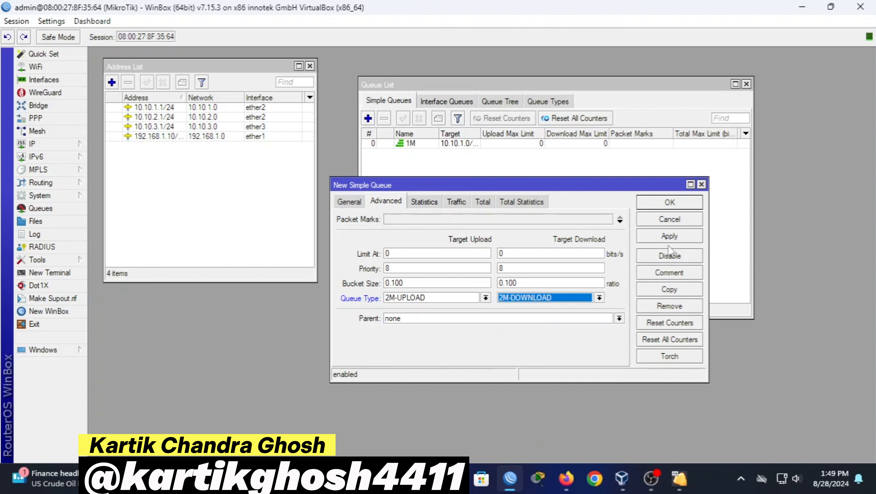
pyautogui.click(669, 236)
pyautogui.click(671, 202)
pyautogui.click(367, 116)
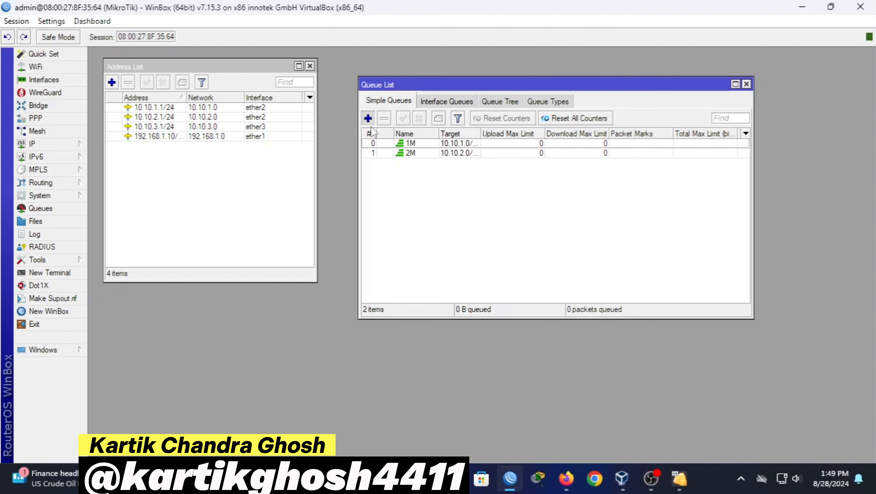
# Name the new simple queue 3M with target 10.10.3.0/24
pyautogui.click(349, 202)
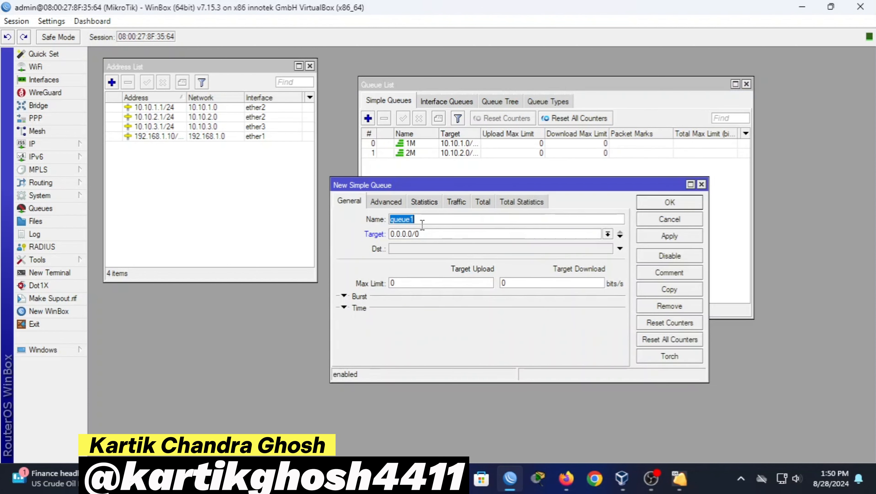
pyautogui.press('BackSpace')
pyautogui.write('3M')
pyautogui.hotkey('ctrl', 'a')
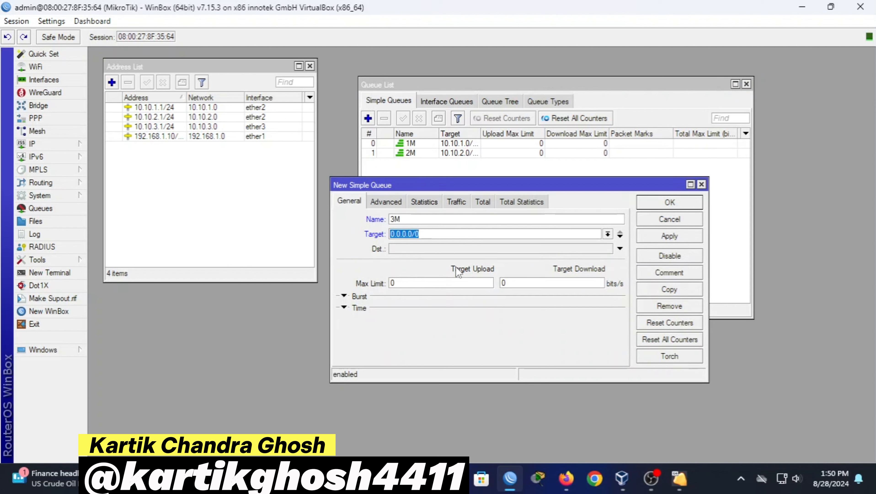
pyautogui.press('BackSpace')
pyautogui.write('10.1')
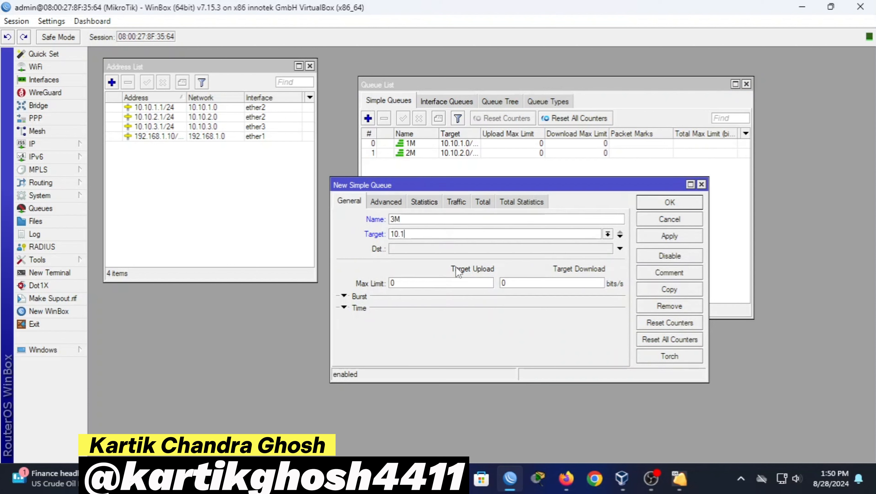
pyautogui.write('0.3.0/24')
# Give the 3M queue upload type 3M-UPLOAD and download type 3M-DOWNLOAD, and save it
pyautogui.click(400, 200)
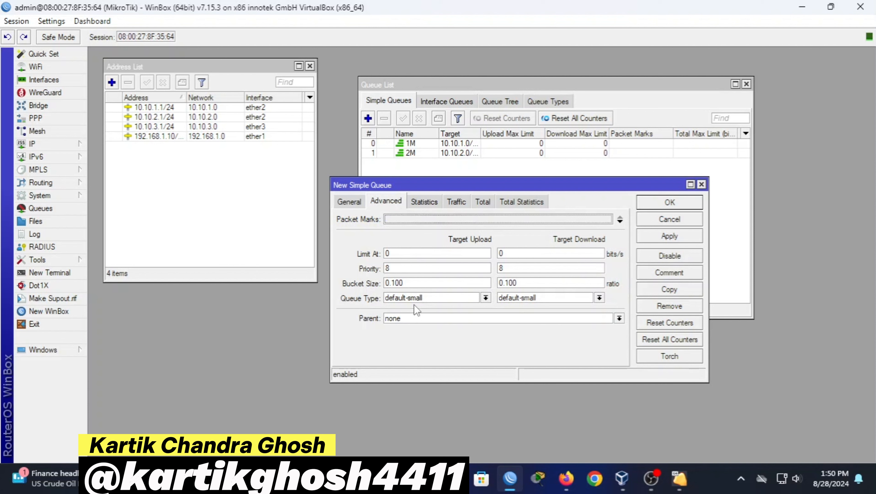
pyautogui.click(416, 298)
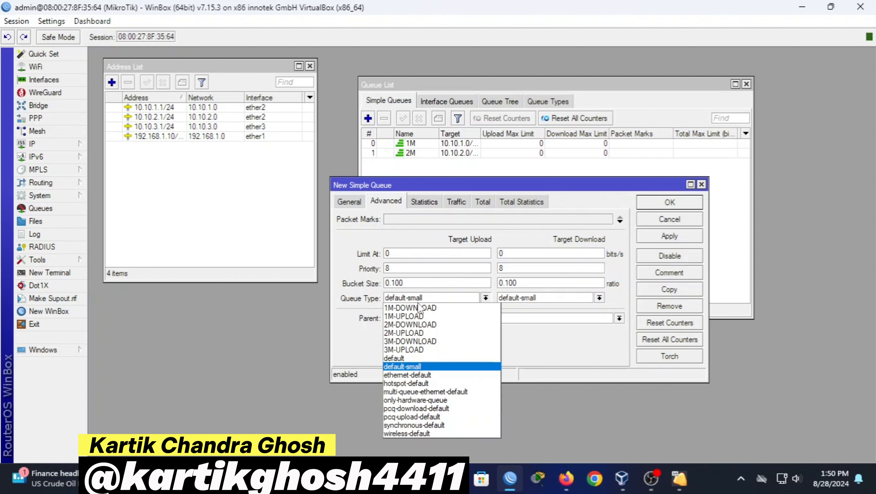
pyautogui.click(418, 350)
pyautogui.click(532, 298)
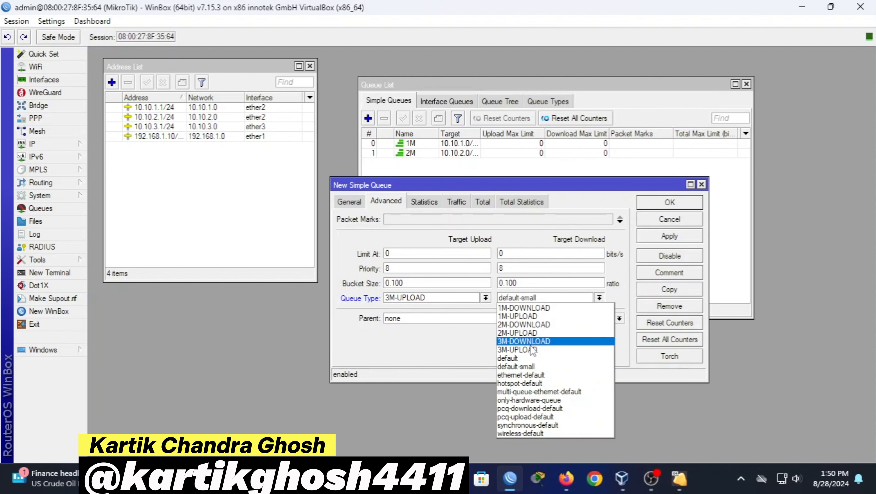
pyautogui.click(534, 342)
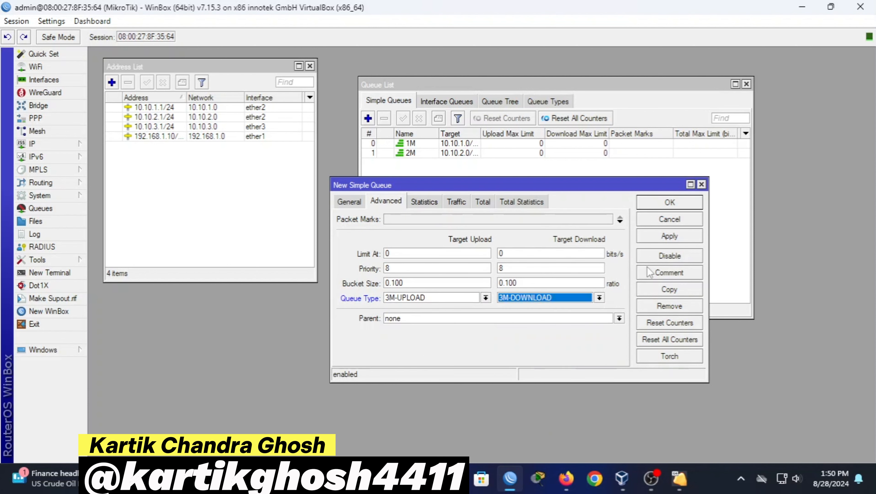
pyautogui.click(666, 238)
pyautogui.click(670, 203)
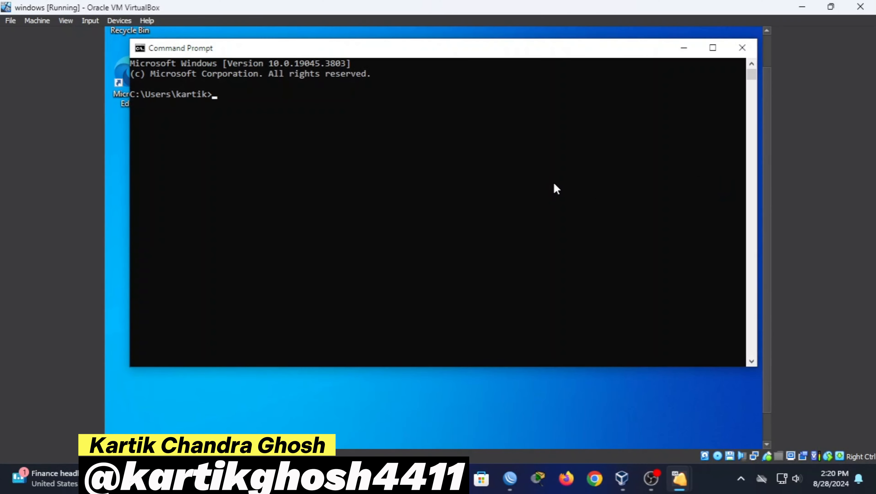
# Run ipconfig to show the client's Ethernet address 192.168.1.106
pyautogui.write('ipconfig')
pyautogui.press('Return')
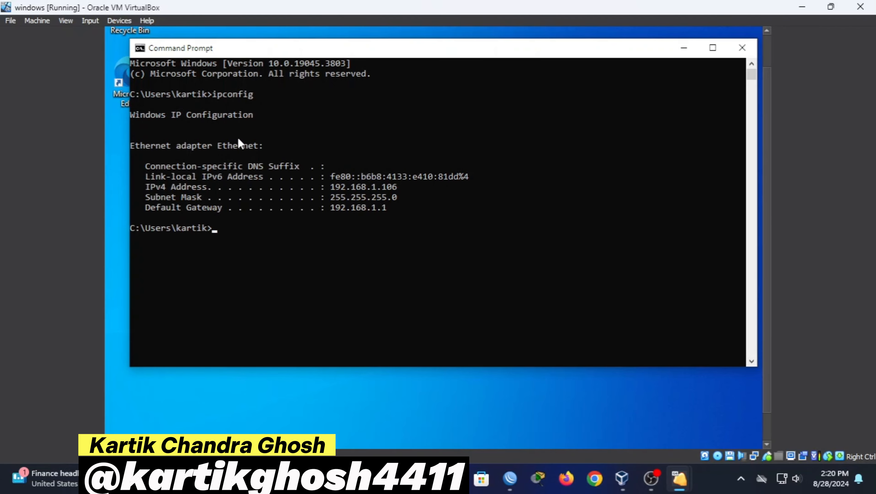
pyautogui.moveTo(238, 137); pyautogui.dragTo(324, 214)
pyautogui.click(324, 215)
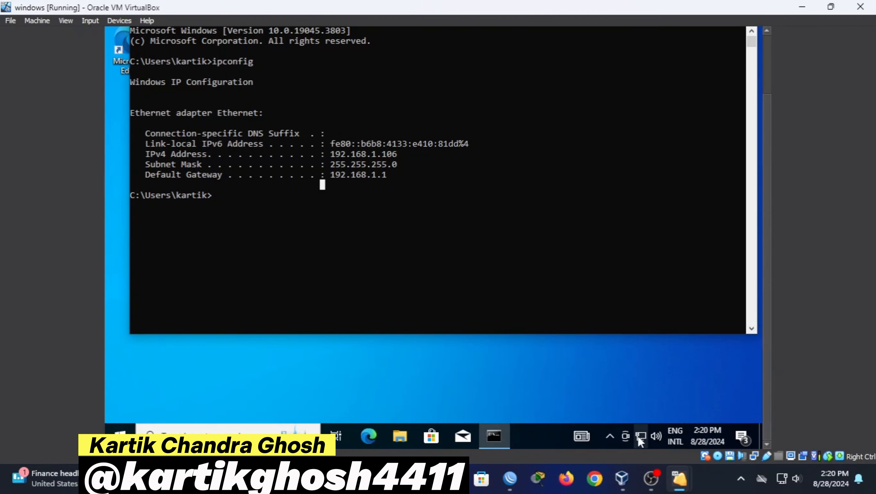
# Start a new Broadband (PPPoE) connection from the Dial-up network settings
pyautogui.rightClick(638, 436)
pyautogui.click(653, 419)
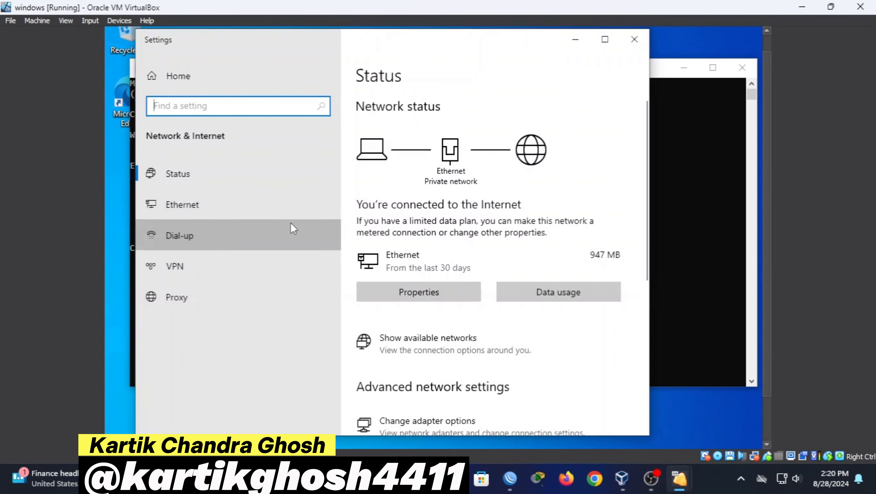
pyautogui.click(293, 229)
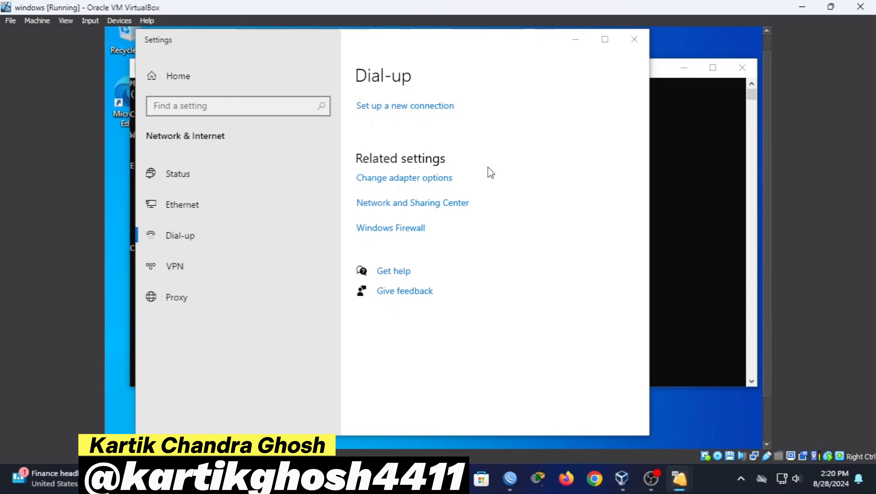
pyautogui.click(561, 372)
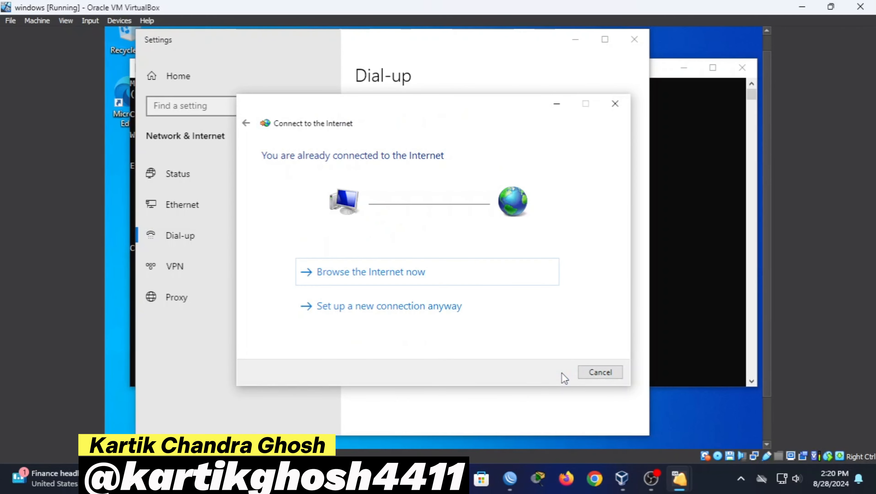
pyautogui.click(404, 307)
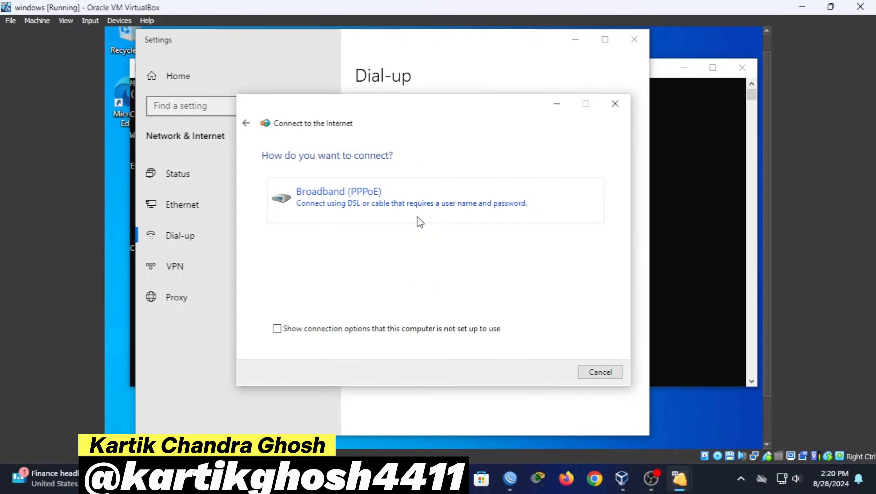
pyautogui.click(361, 207)
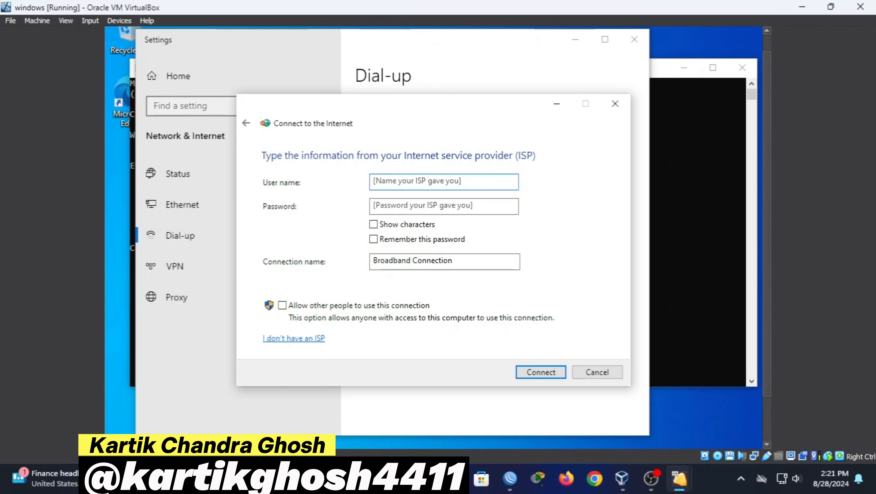
# Enter username user1 and its password, name the connection user1, and connect
pyautogui.write('user1')
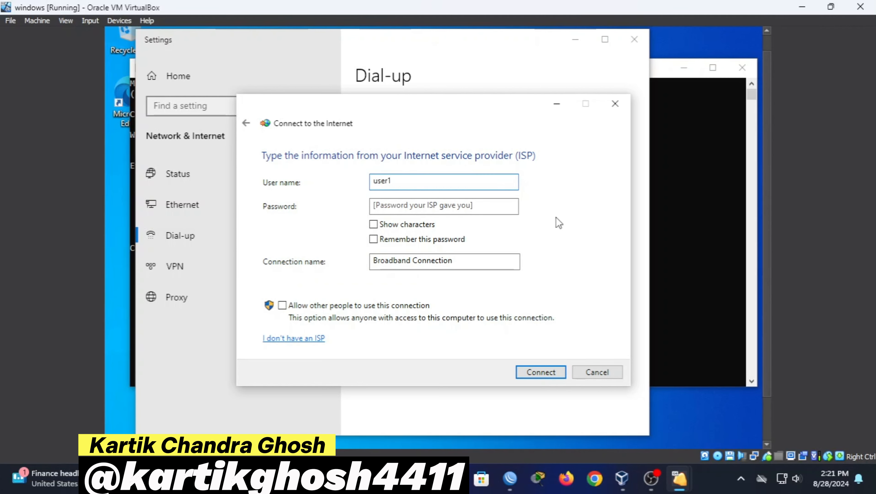
pyautogui.click(489, 205)
pyautogui.write('12')
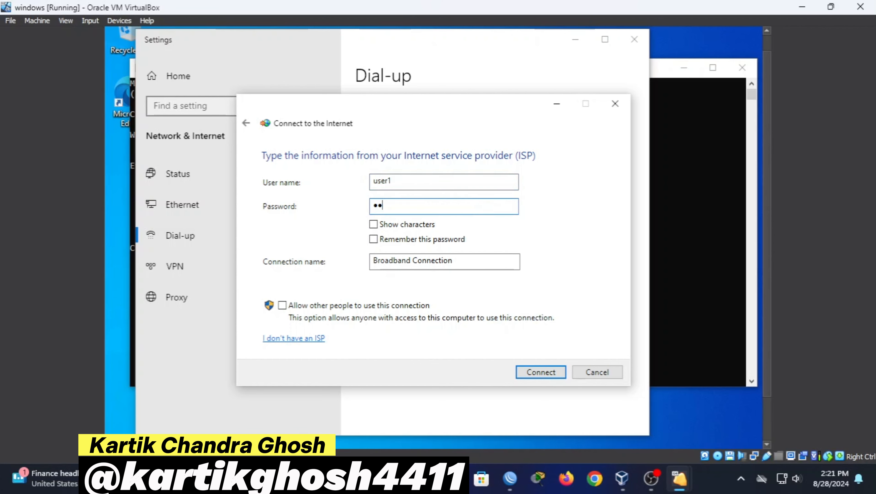
pyautogui.click(472, 264)
pyautogui.hotkey('ctrl', 'a')
pyautogui.press('BackSpace')
pyautogui.write('user')
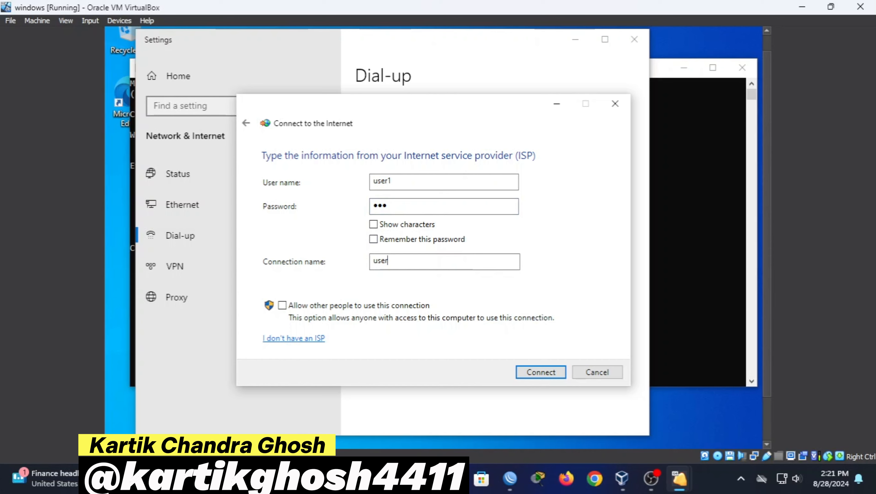
pyautogui.write('1')
pyautogui.click(531, 369)
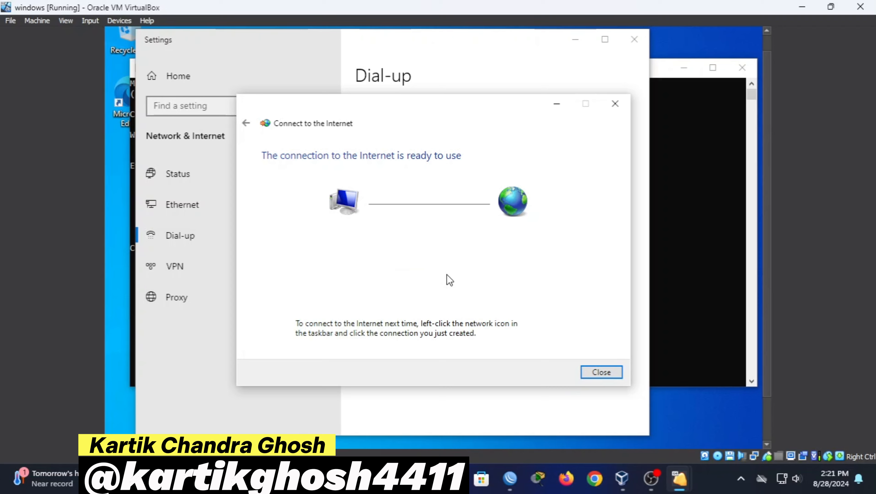
pyautogui.click(597, 372)
pyautogui.click(575, 39)
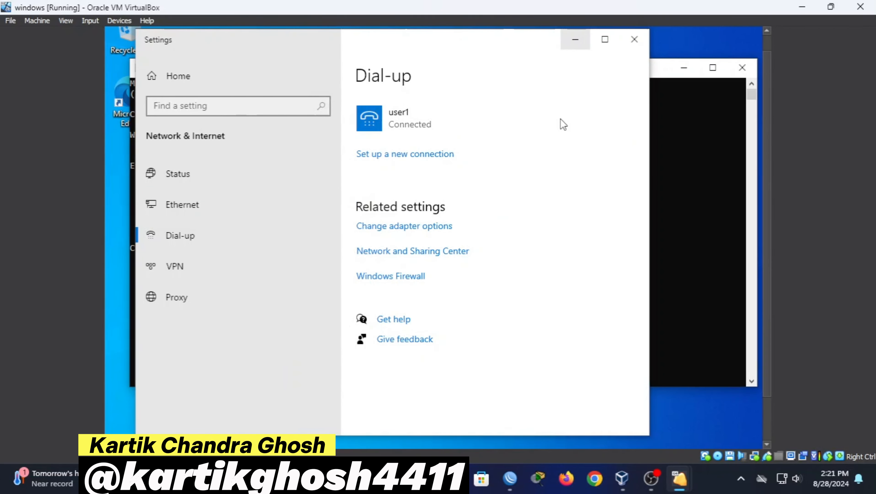
# Check that PPP adapter user1 holds 10.10.1.254, then minimize Command Prompt
pyautogui.click(558, 185)
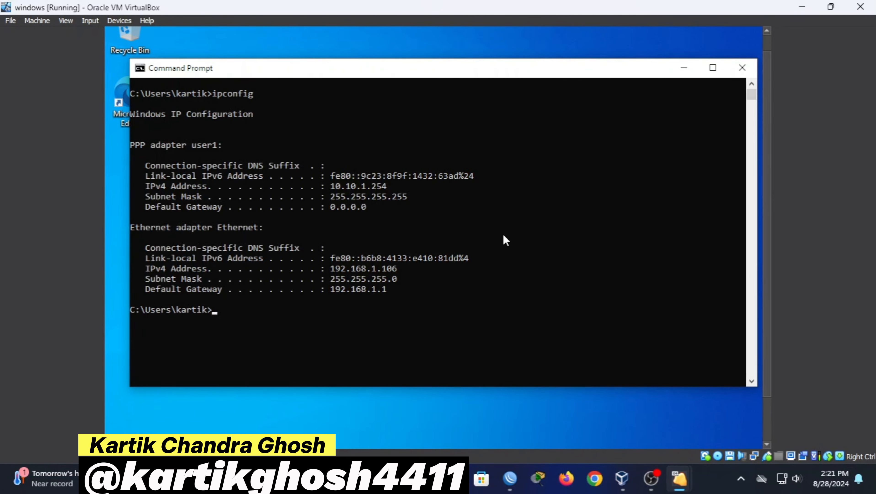
pyautogui.moveTo(181, 142); pyautogui.dragTo(389, 196)
pyautogui.click(390, 196)
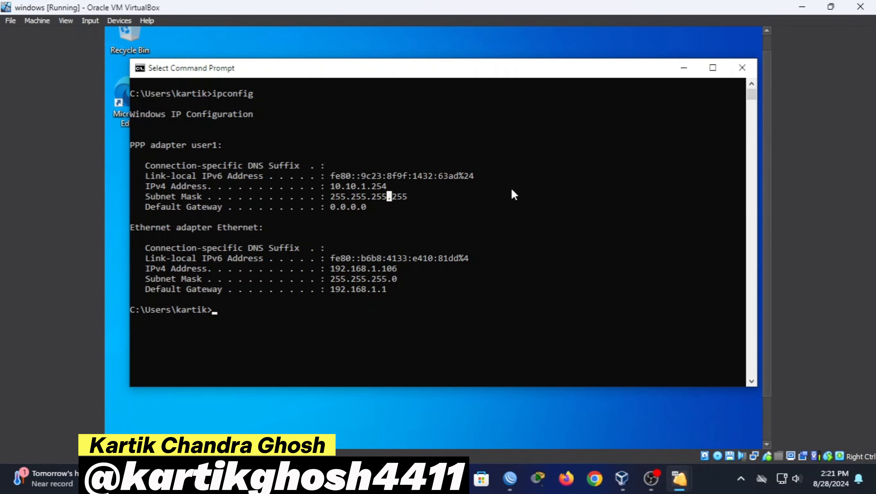
pyautogui.moveTo(336, 187); pyautogui.dragTo(414, 177)
pyautogui.click(414, 176)
pyautogui.click(686, 67)
pyautogui.moveTo(767, 244); pyautogui.dragTo(767, 359)
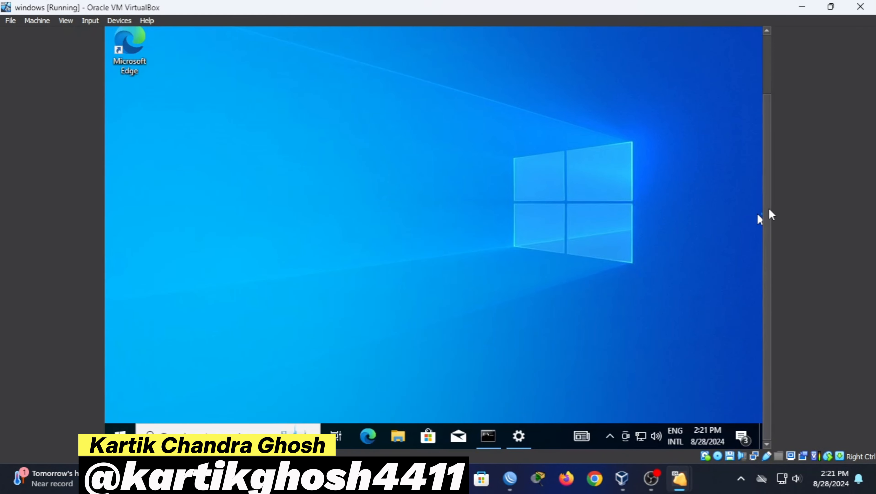
# Run a full-screen Fast.com test in Edge: 670 Kbps down, 830 Kbps up
pyautogui.moveTo(766, 217); pyautogui.dragTo(771, 140)
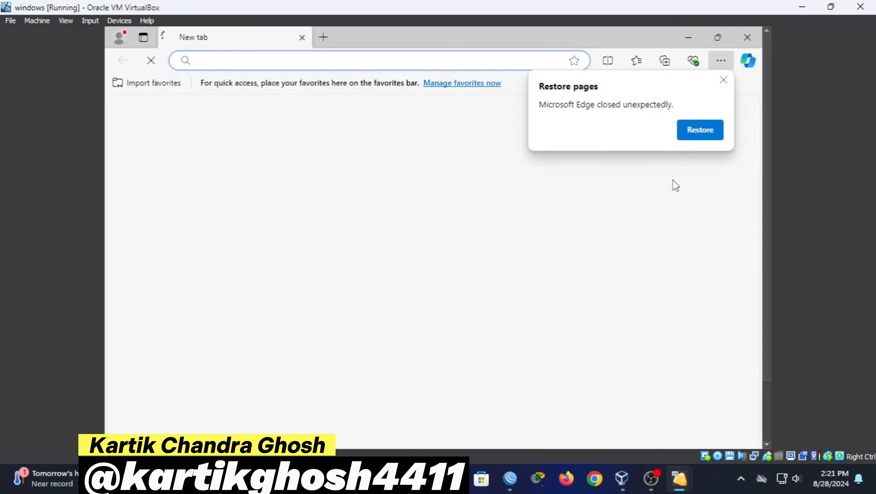
pyautogui.click(384, 59)
pyautogui.write('fast')
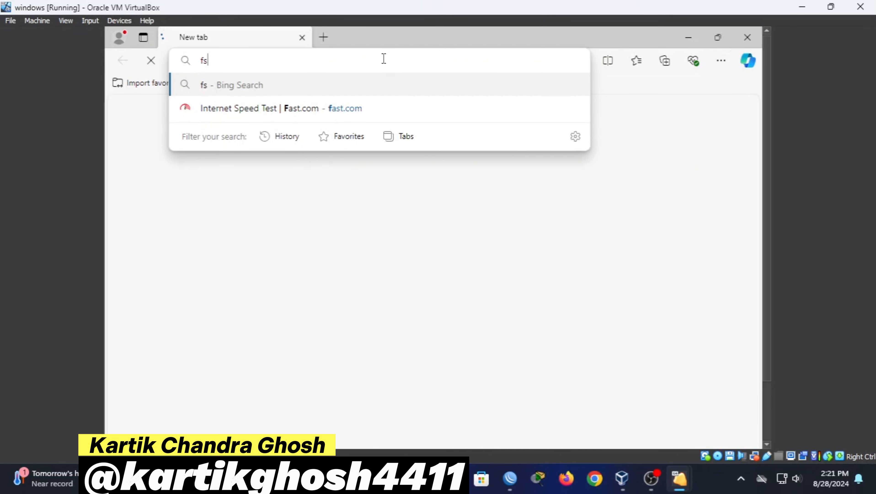
pyautogui.write('.com')
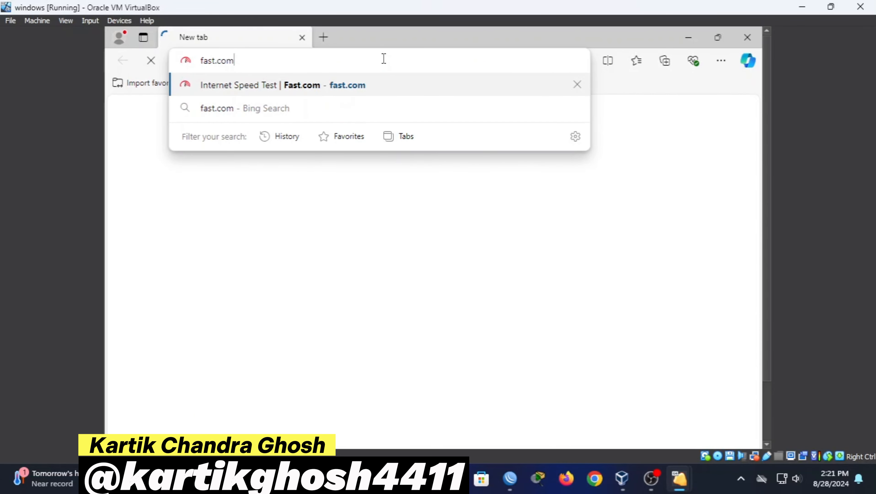
pyautogui.press('Return')
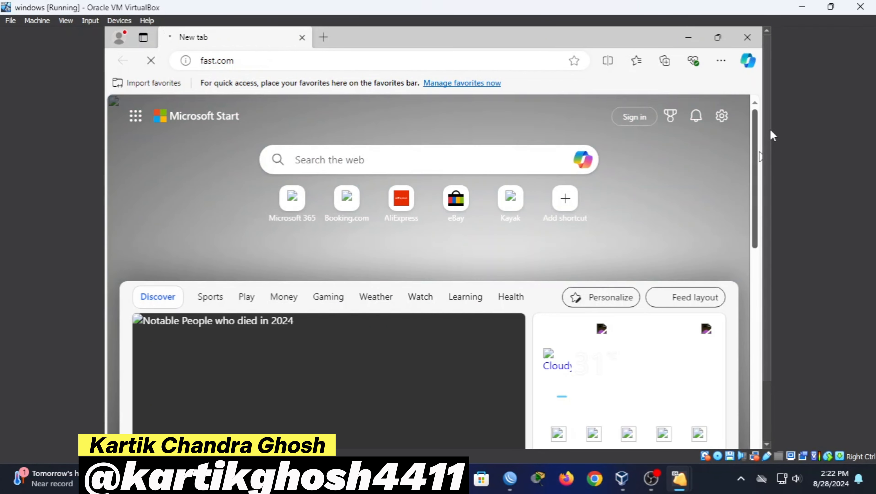
pyautogui.press('F11')
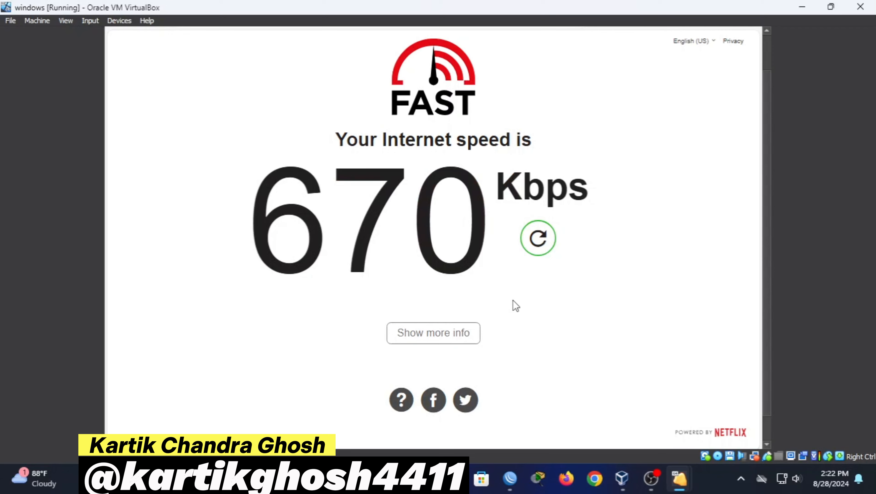
pyautogui.click(434, 334)
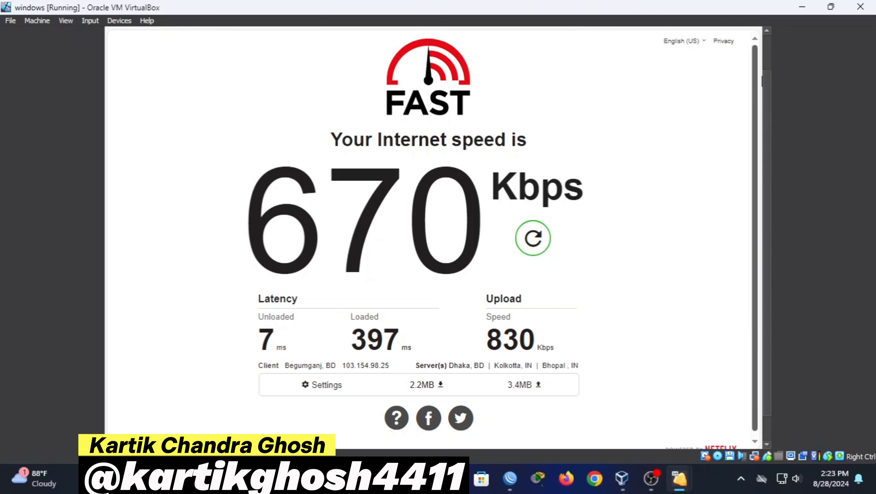
pyautogui.moveTo(759, 31)
pyautogui.click(688, 37)
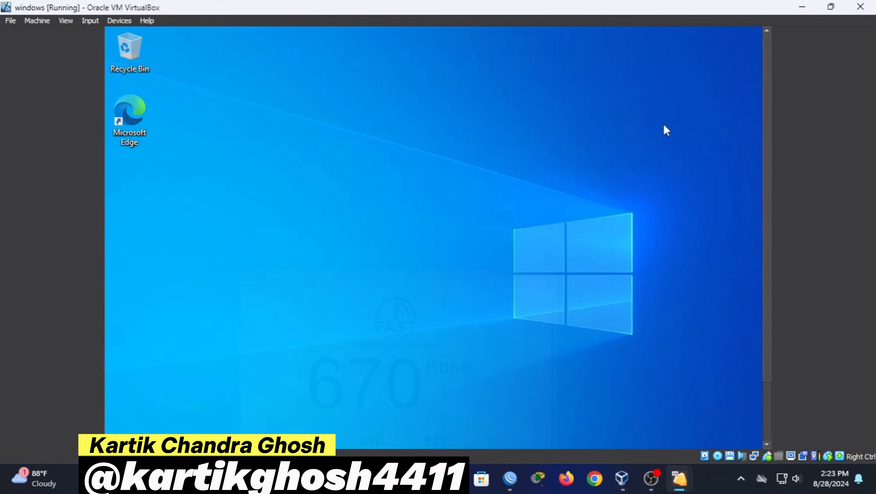
# Disconnect and remove the user1 dial-up connection, then begin a new connection setup
pyautogui.moveTo(767, 192); pyautogui.dragTo(767, 293)
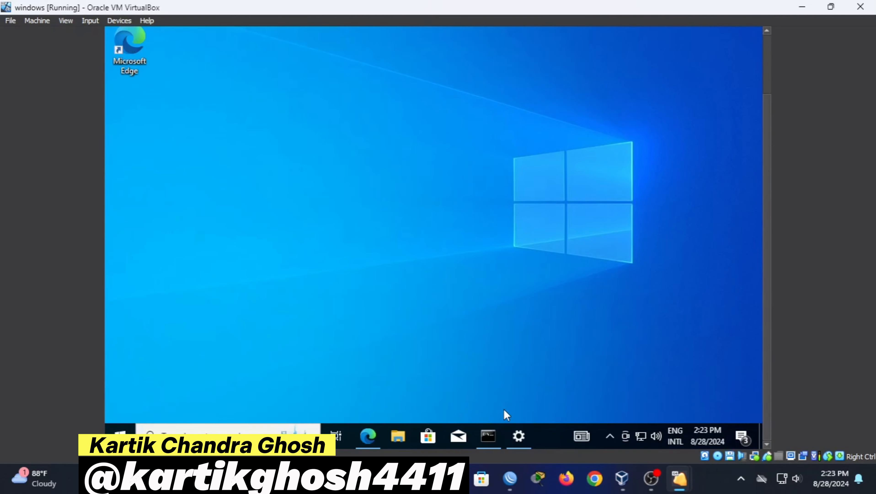
pyautogui.click(518, 436)
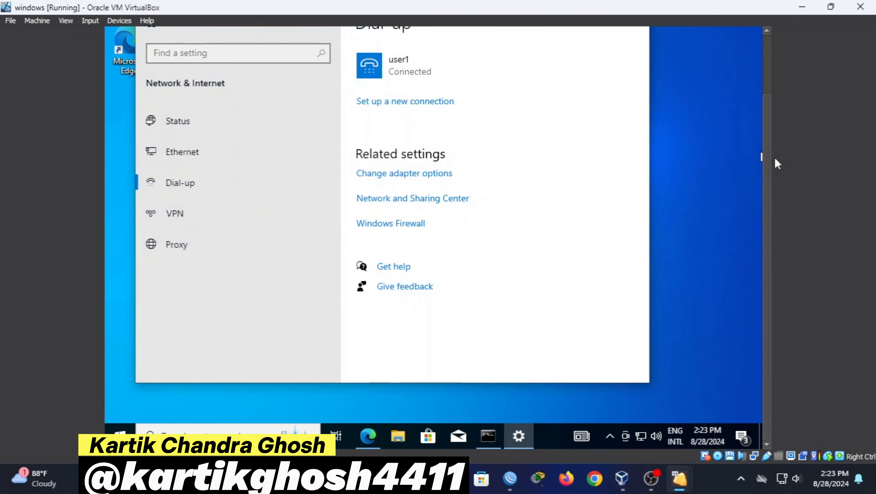
pyautogui.moveTo(767, 162); pyautogui.dragTo(767, 129)
pyautogui.click(395, 142)
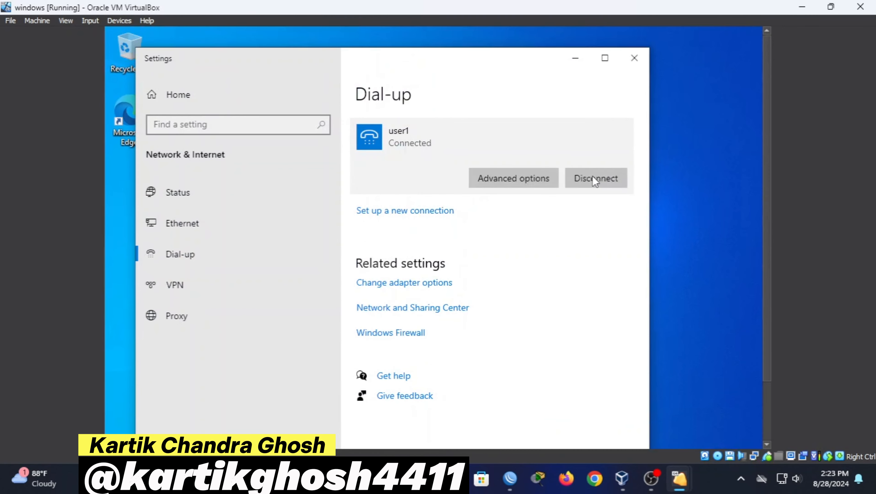
pyautogui.click(584, 179)
pyautogui.click(598, 178)
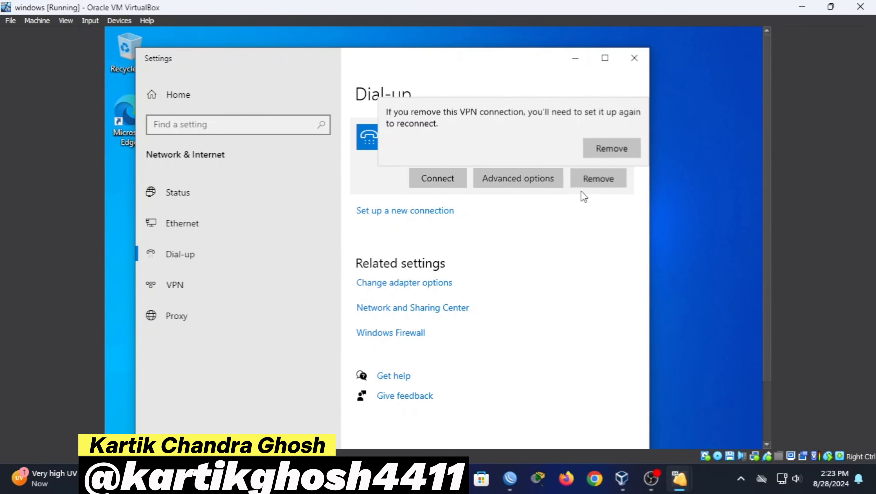
pyautogui.click(603, 151)
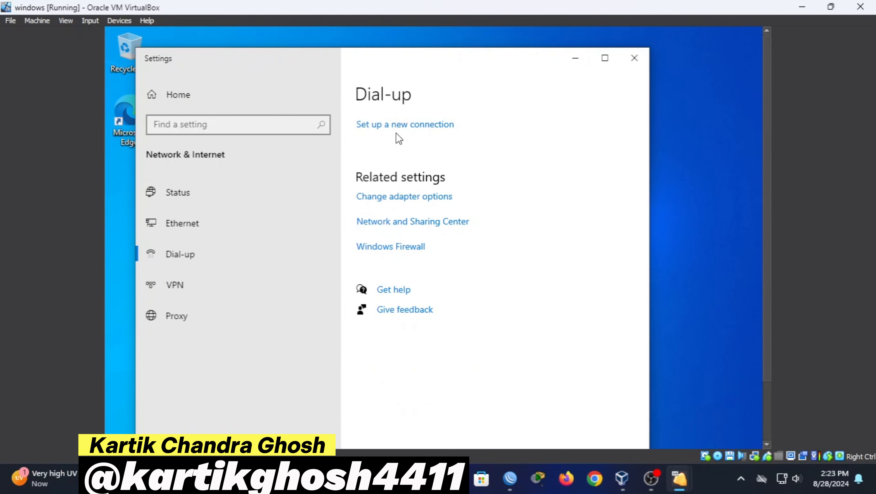
pyautogui.click(401, 125)
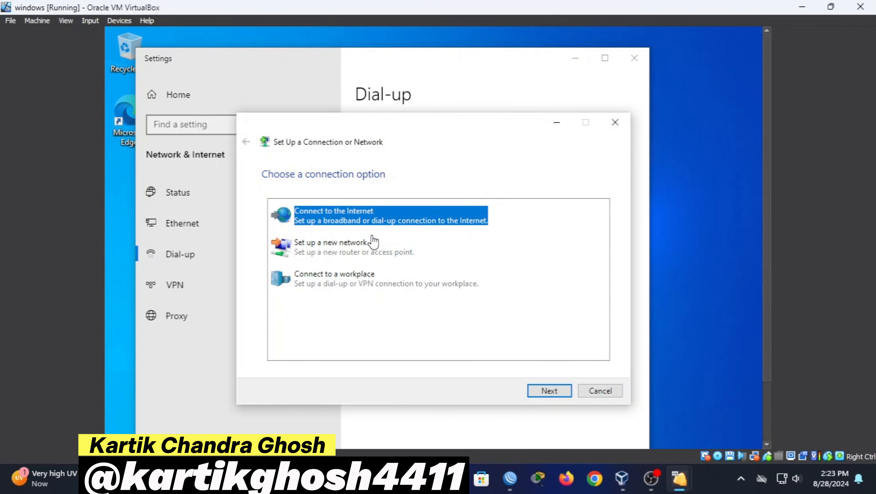
# Create and connect a Broadband PPPoE connection with the second user's username, password and name
pyautogui.click(550, 390)
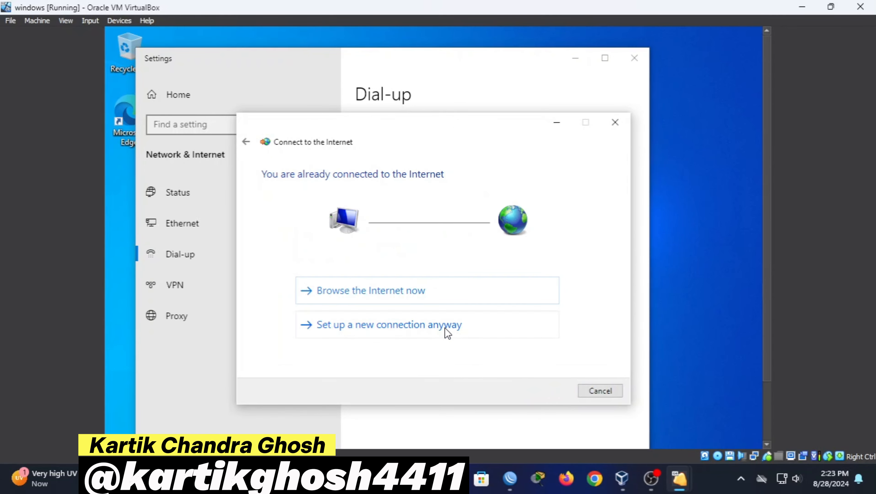
pyautogui.click(446, 328)
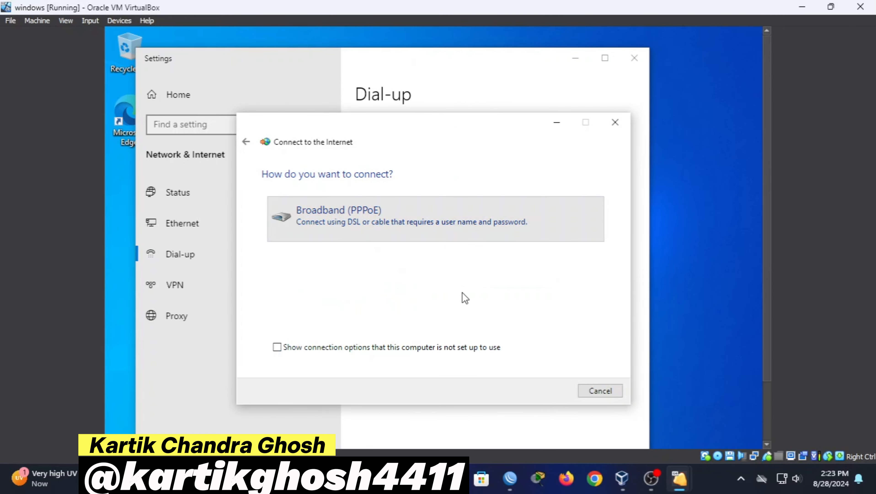
pyautogui.write('user2')
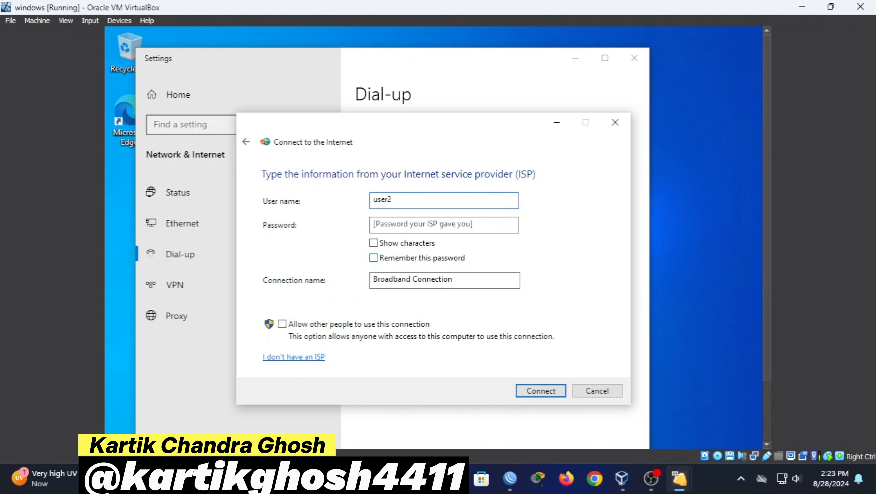
pyautogui.click(428, 224)
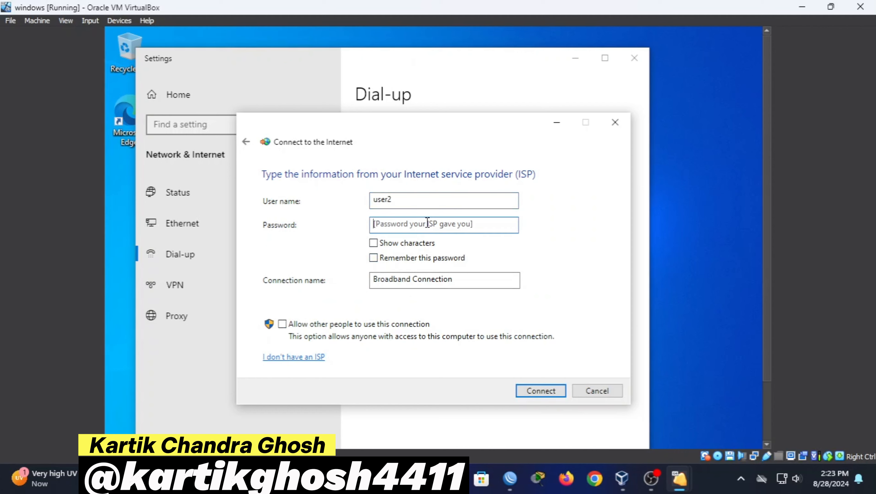
pyautogui.write('p')
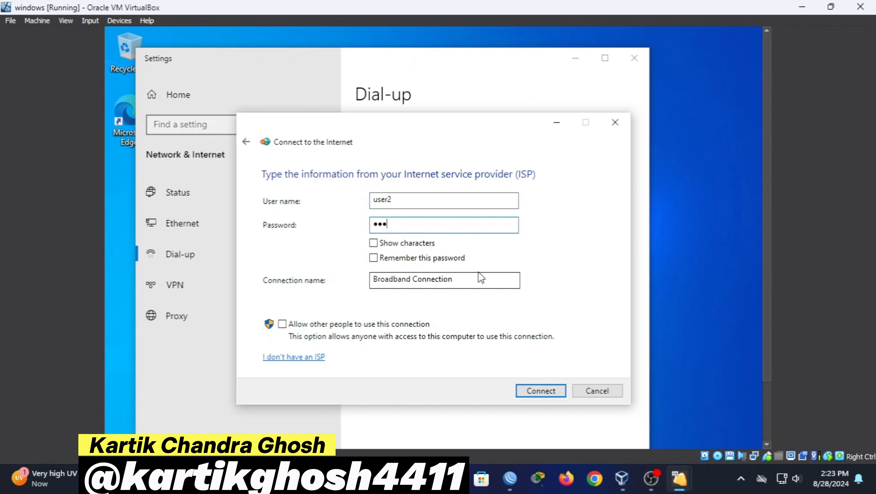
pyautogui.doubleClick(462, 286)
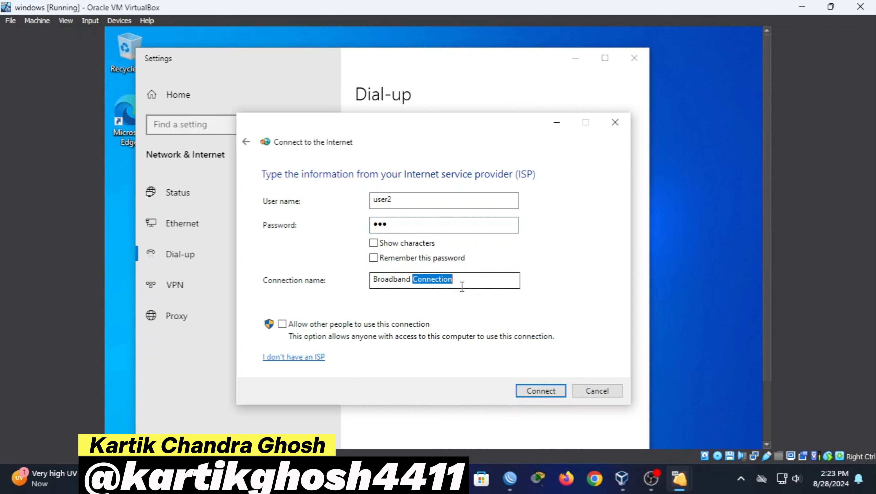
pyautogui.hotkey('ctrl', 'a')
pyautogui.press('BackSpace')
pyautogui.write('use')
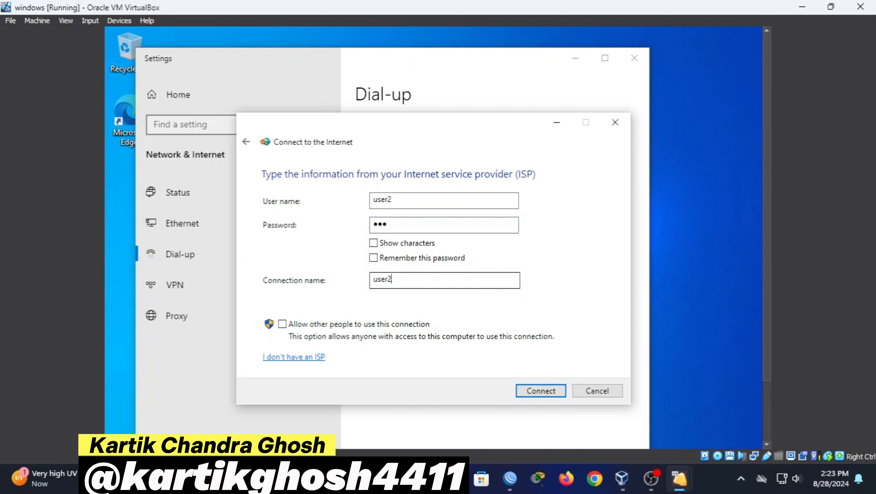
pyautogui.click(540, 390)
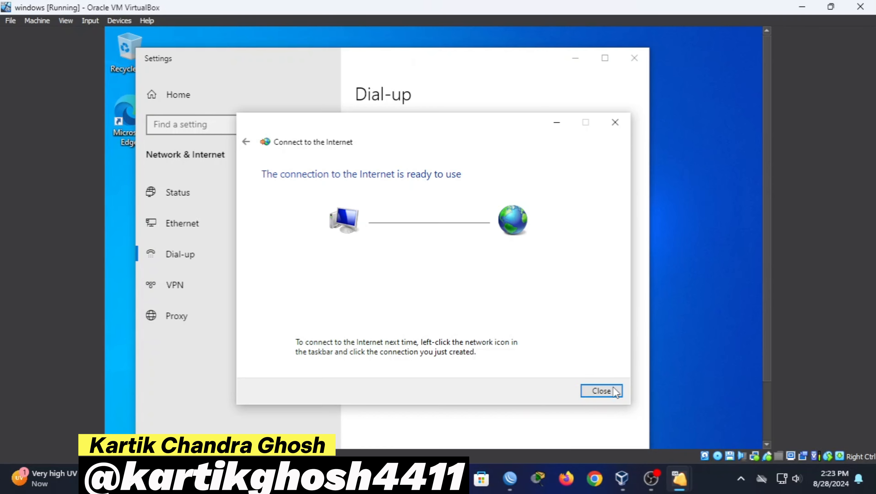
pyautogui.click(613, 390)
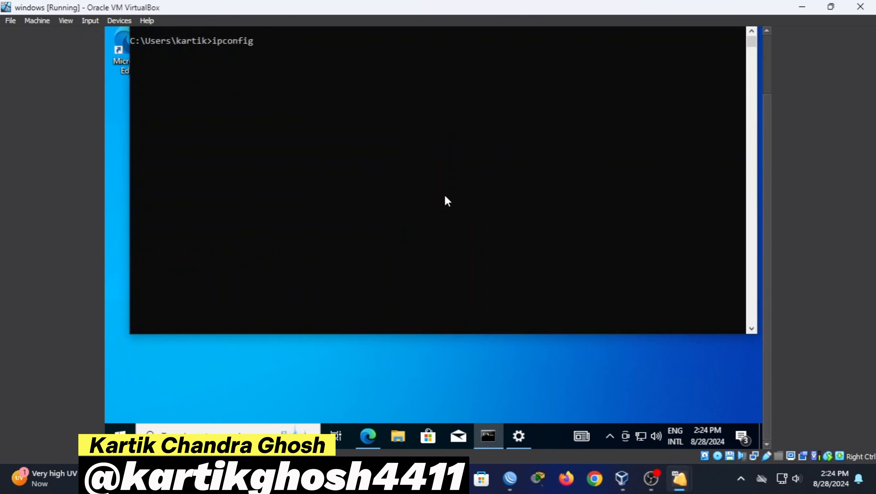
# Run ipconfig to confirm the PPP adapter received 10.10.2.254, then minimise the console
pyautogui.press('Return')
pyautogui.moveTo(312, 134); pyautogui.dragTo(378, 152)
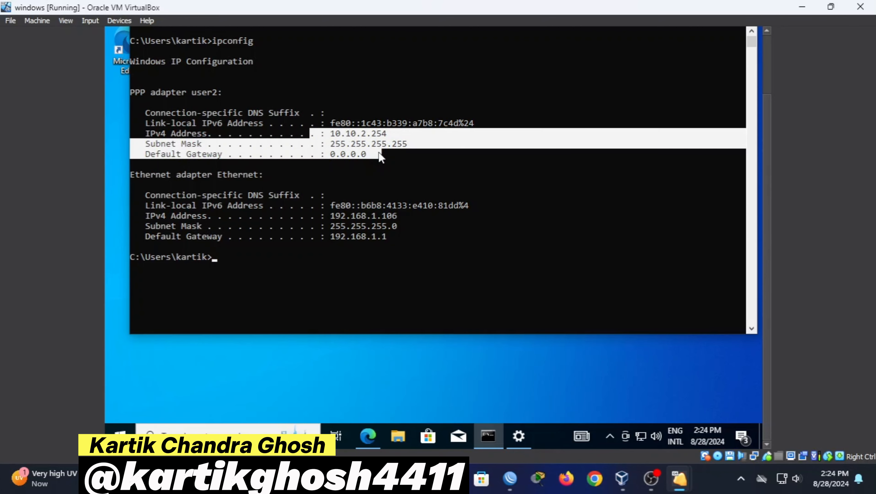
pyautogui.click(378, 152)
pyautogui.moveTo(768, 104); pyautogui.dragTo(767, 45)
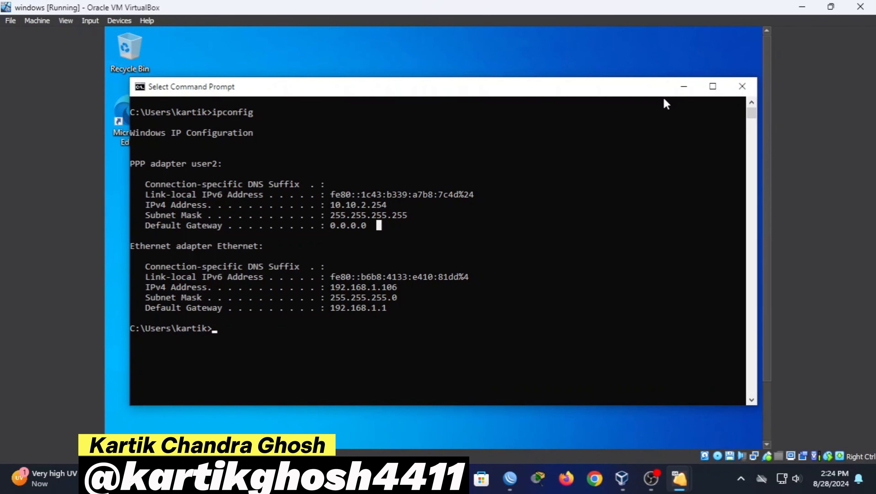
pyautogui.click(682, 87)
pyautogui.moveTo(766, 120); pyautogui.dragTo(763, 298)
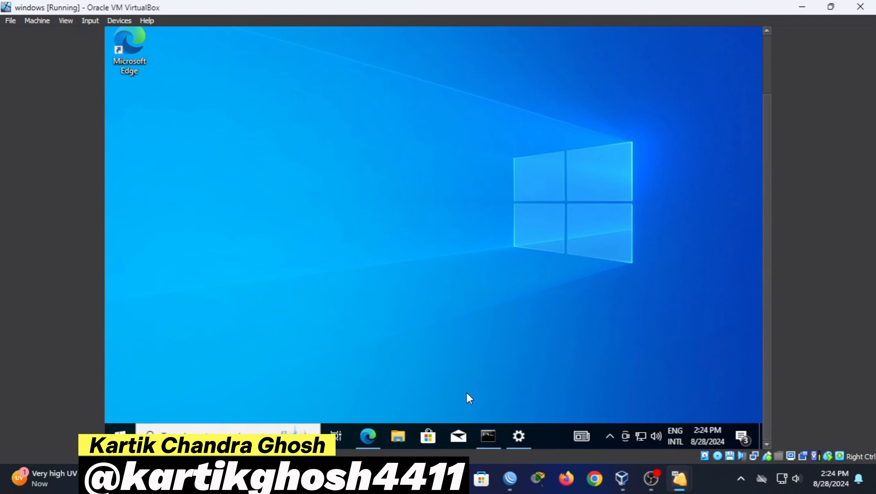
# Rerun the Fast.com test for the second PPPoE user (1.9 Mbps down, 1.6 Mbps up), then minimise Edge
pyautogui.click(371, 436)
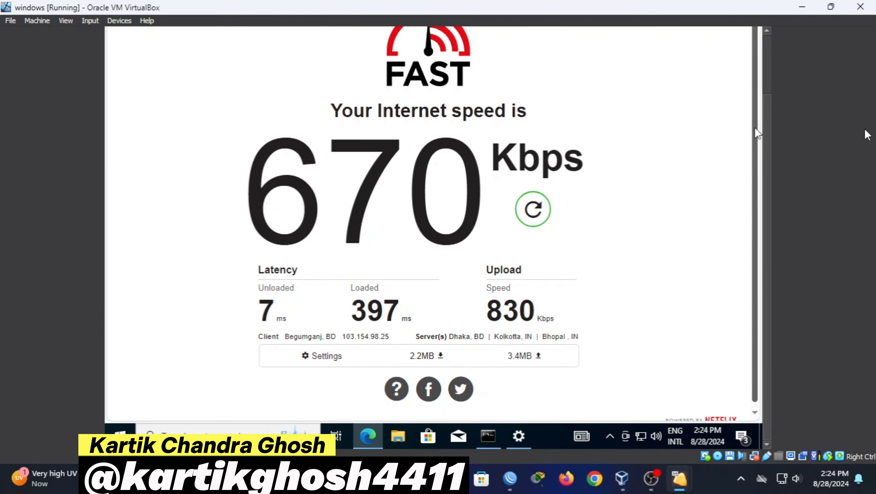
pyautogui.click(546, 210)
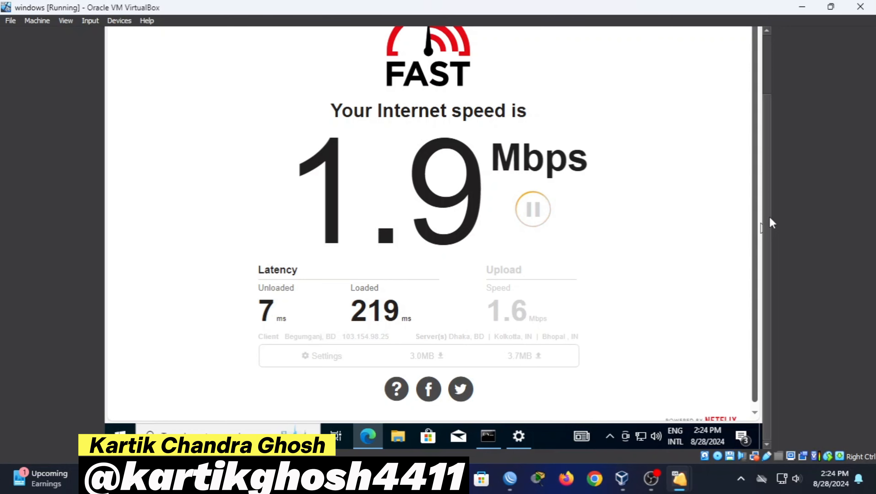
pyautogui.moveTo(769, 217); pyautogui.dragTo(764, 109)
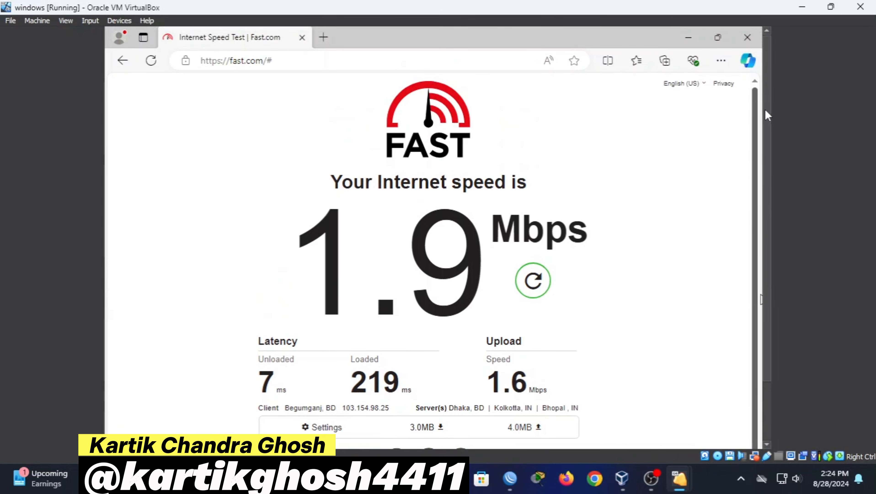
pyautogui.click(688, 37)
pyautogui.moveTo(769, 185); pyautogui.dragTo(756, 324)
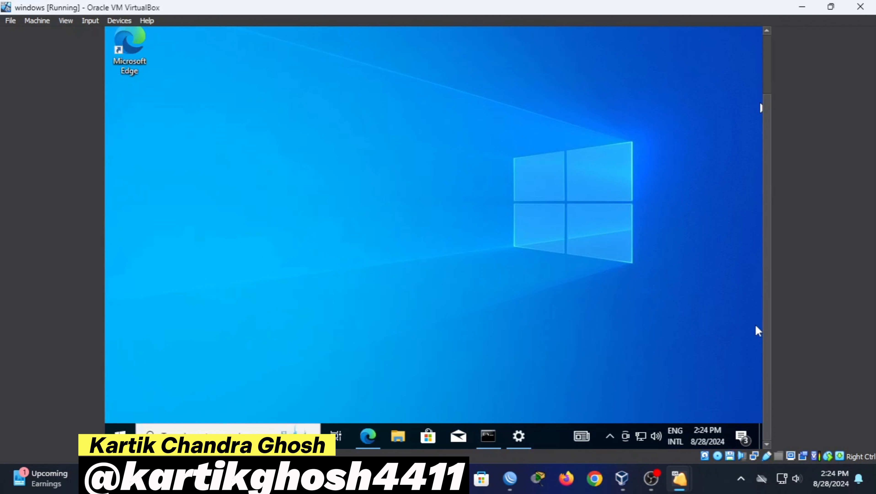